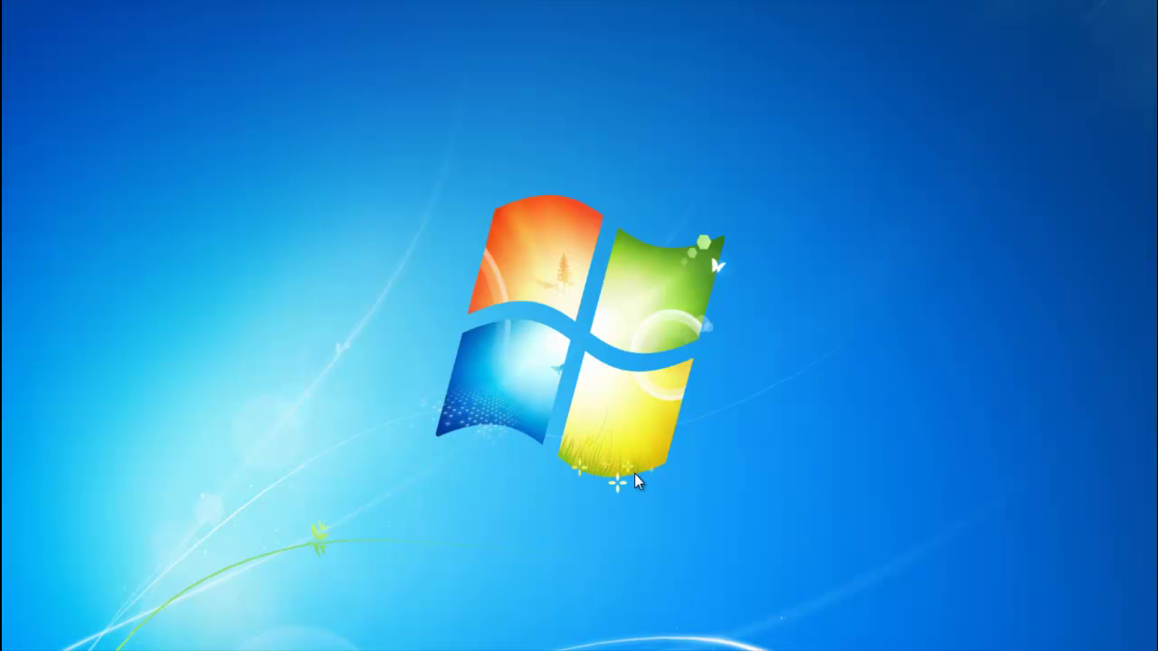
- Launch PowerPoint 2010 from the Start menu and select the title slide's subtitle placeholder
{"action": "left_click", "coordinate": [18, 647]}
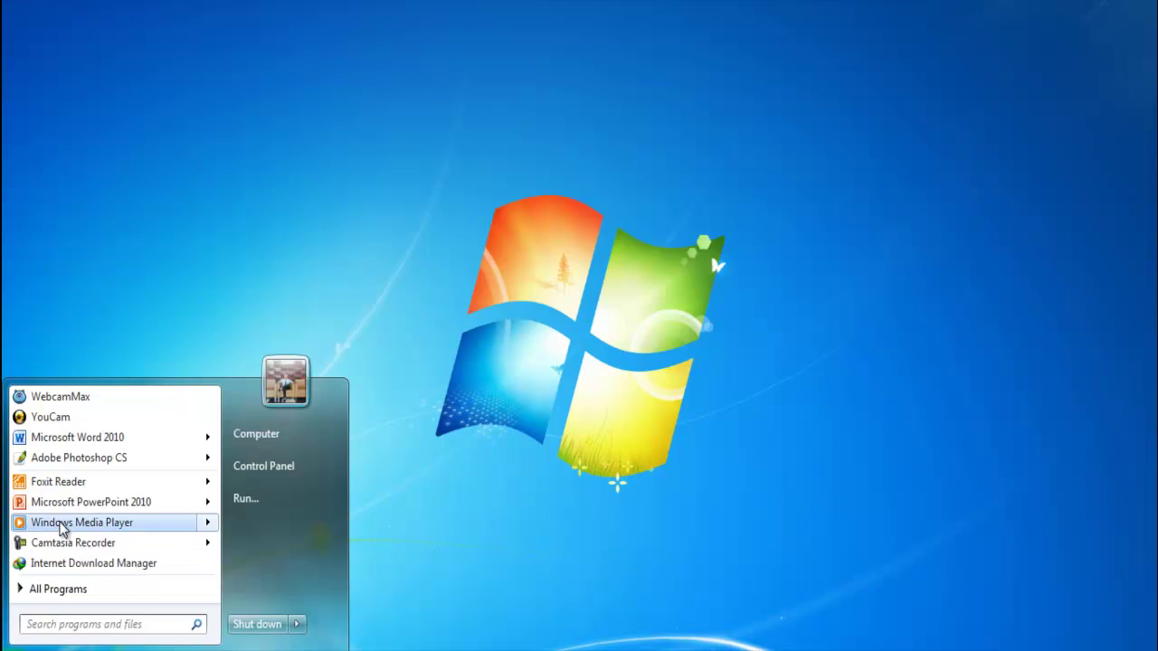
{"action": "left_click", "coordinate": [100, 501]}
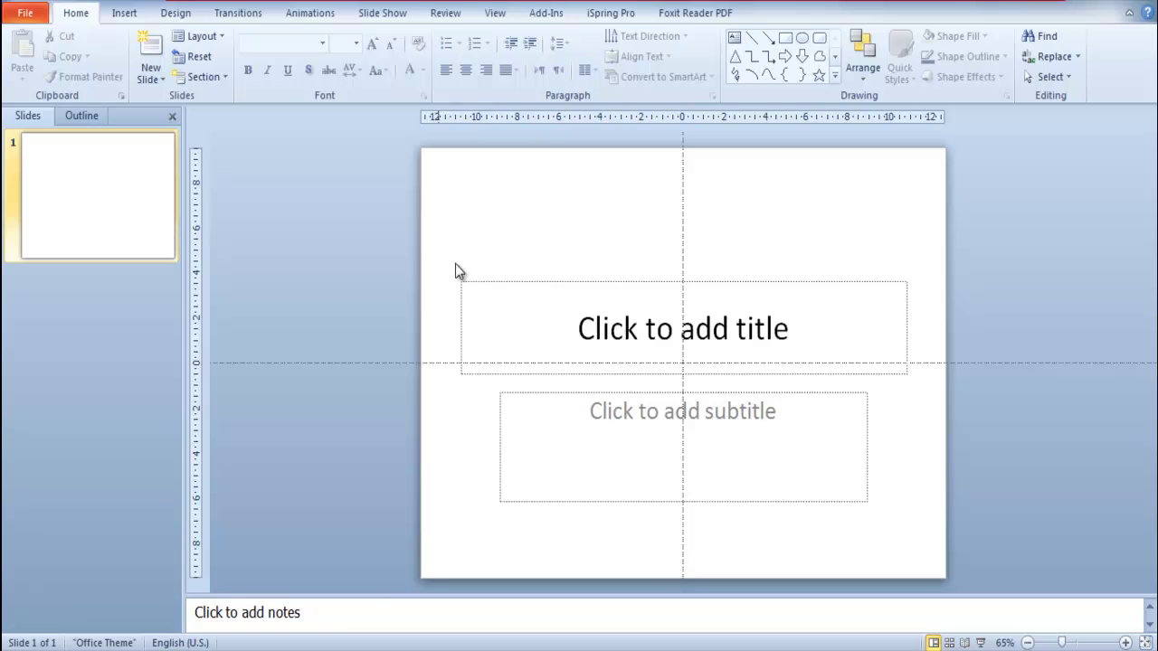
{"action": "mouse_move", "coordinate": [391, 214]}
{"action": "left_mouse_down"}
{"action": "mouse_move", "coordinate": [870, 503]}
{"action": "mouse_move", "coordinate": [969, 538]}
{"action": "mouse_move", "coordinate": [878, 538]}
{"action": "left_mouse_up"}
- Delete the subtitle, then narrow the title box and move it to the top-right
{"action": "key", "text": "Delete"}
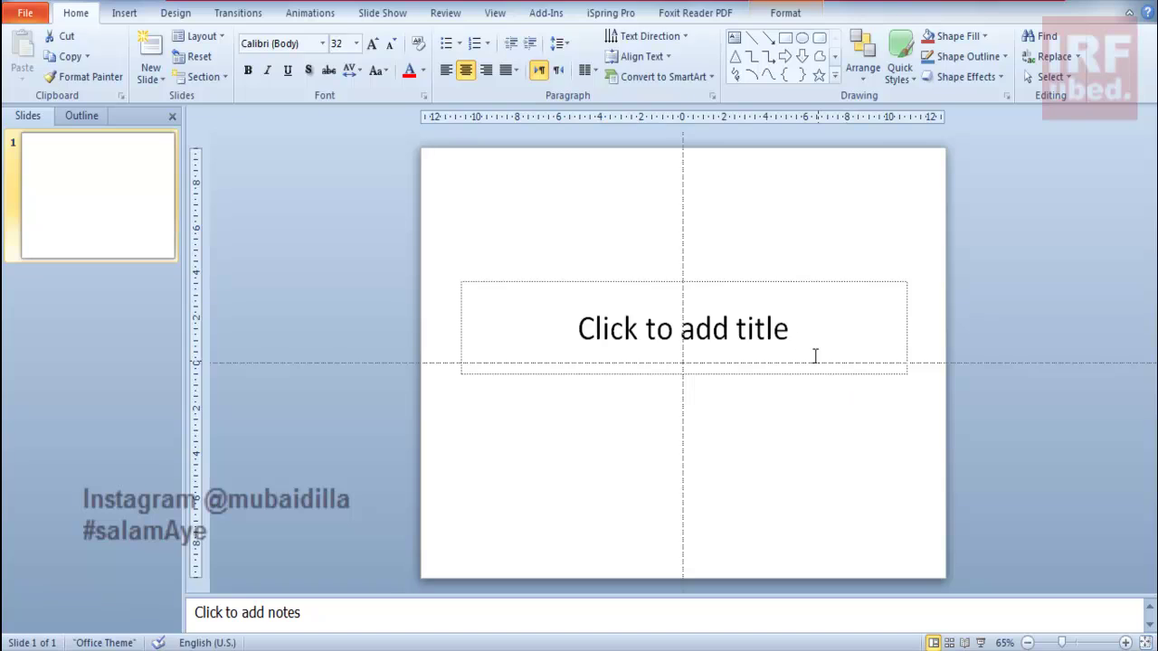
{"action": "left_click", "coordinate": [543, 365]}
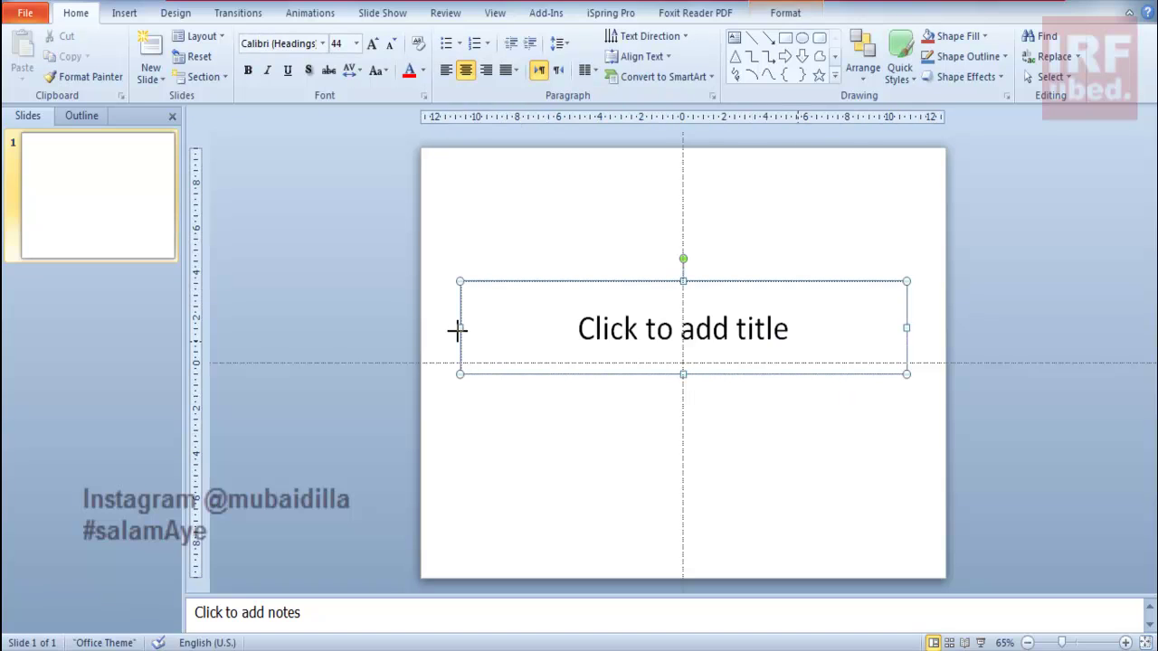
{"action": "left_click_drag", "start_coordinate": [460, 329], "coordinate": [750, 344]}
{"action": "left_click_drag", "start_coordinate": [811, 375], "coordinate": [828, 260]}
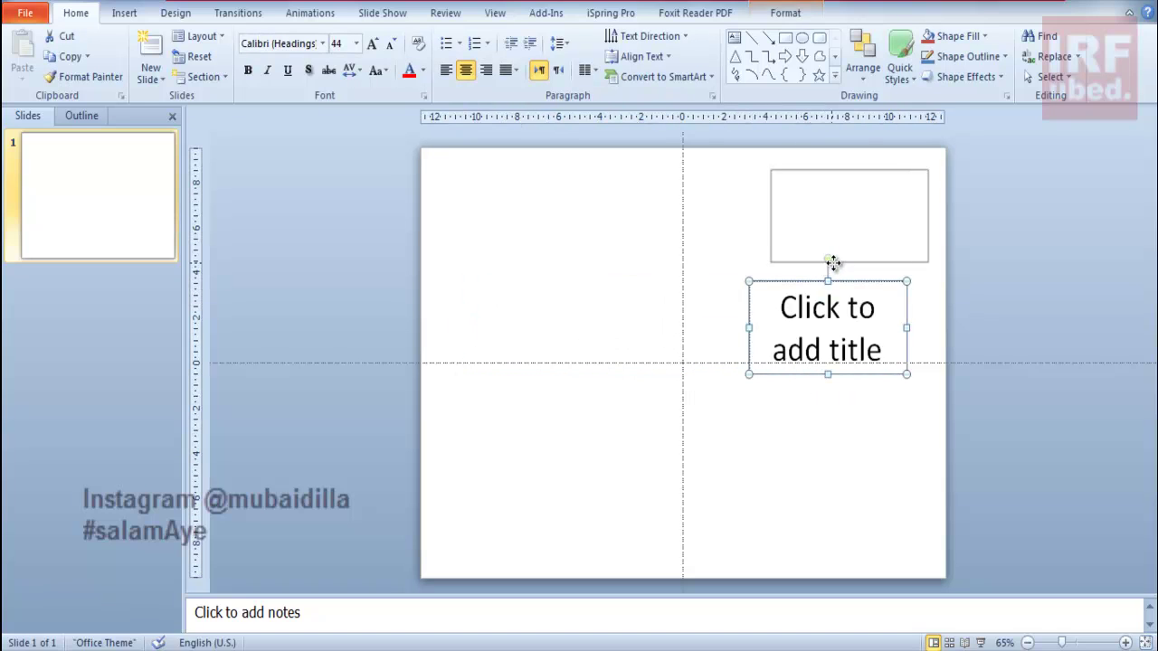
{"action": "left_click", "coordinate": [940, 275]}
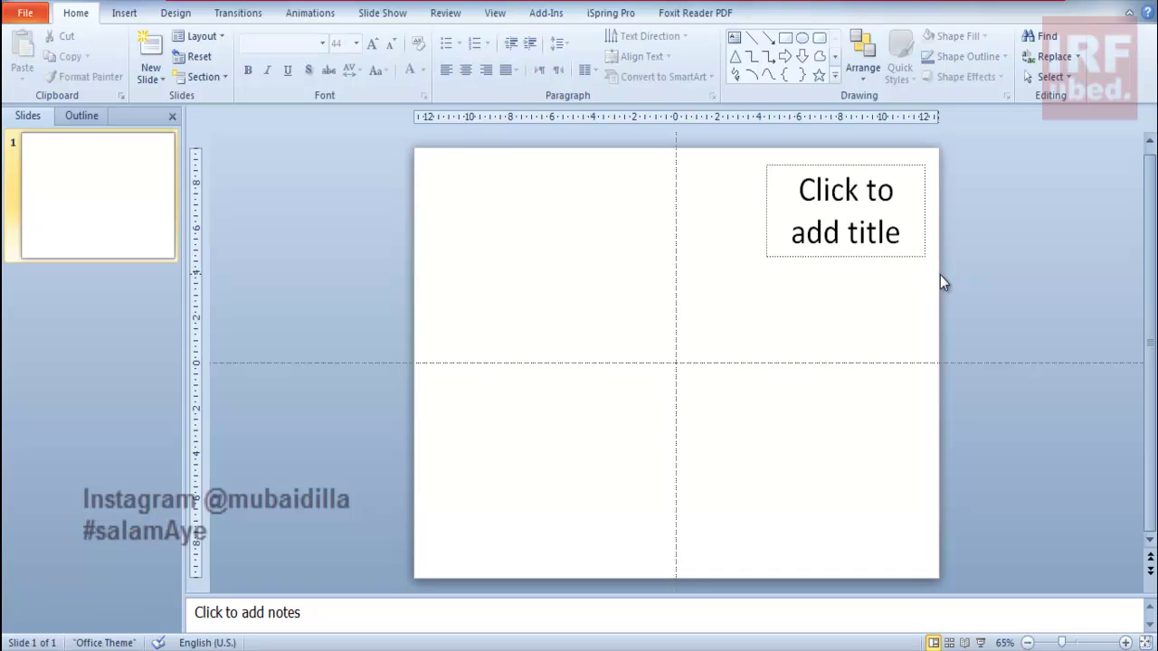
- Draw a donut on the left, enlarge its hole to thin the ring, and raise it slightly
{"action": "left_click", "coordinate": [124, 12]}
{"action": "left_click", "coordinate": [233, 74]}
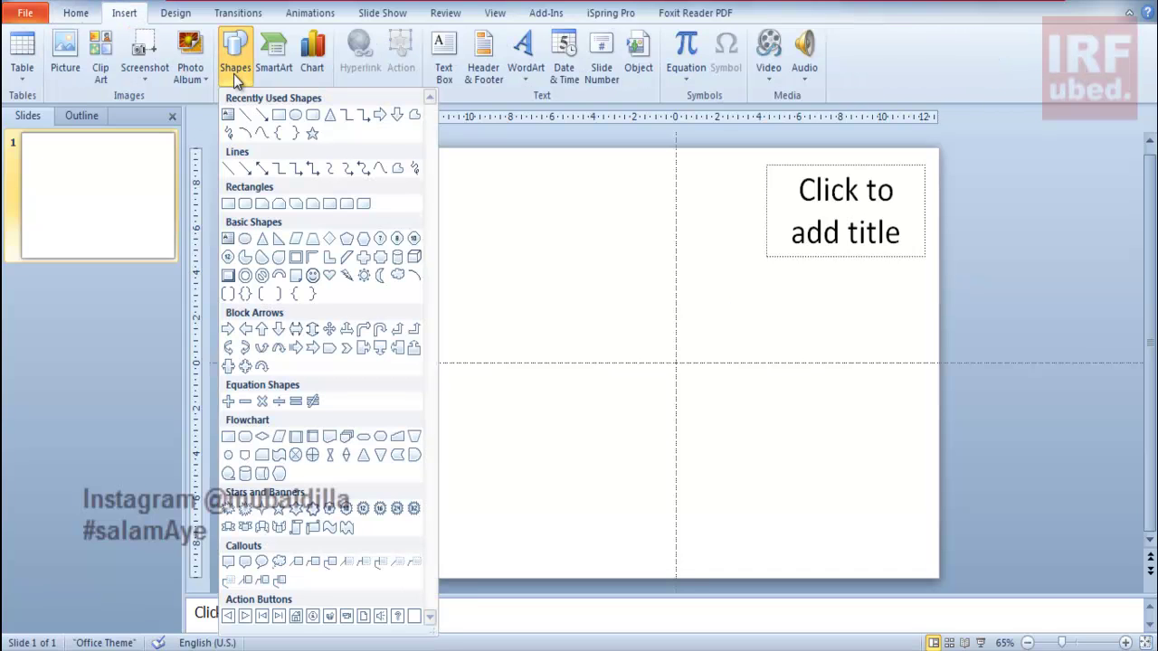
{"action": "left_click", "coordinate": [245, 275]}
{"action": "left_click_drag", "start_coordinate": [469, 293], "coordinate": [652, 490]}
{"action": "left_click", "coordinate": [776, 15]}
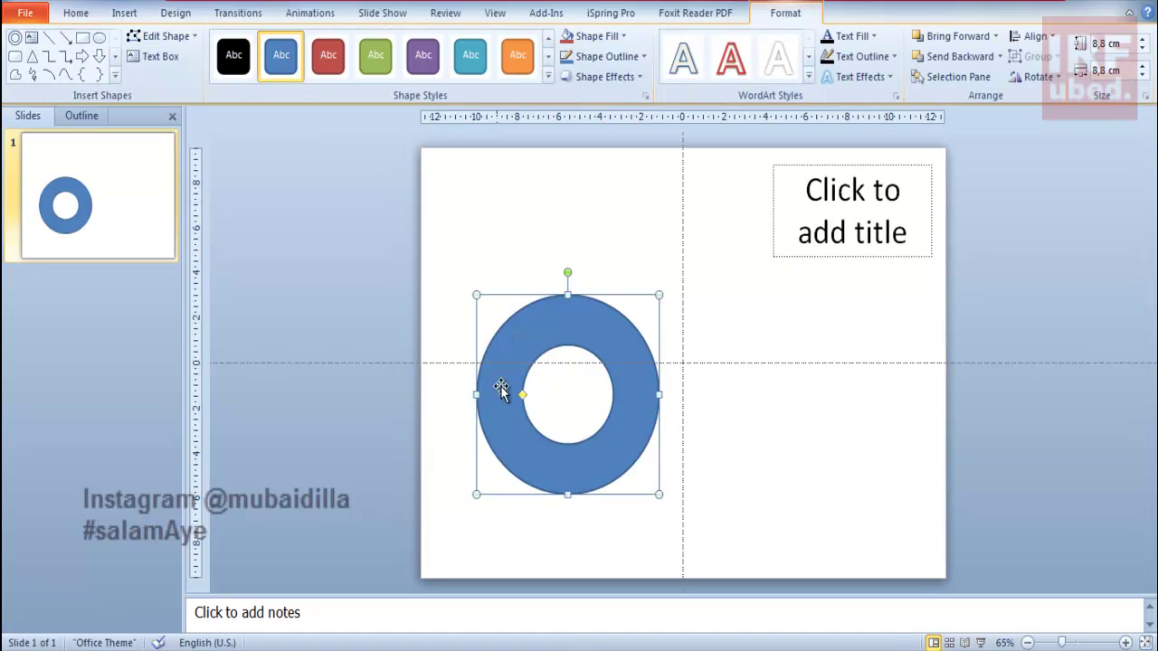
{"action": "left_click_drag", "start_coordinate": [523, 396], "coordinate": [497, 402]}
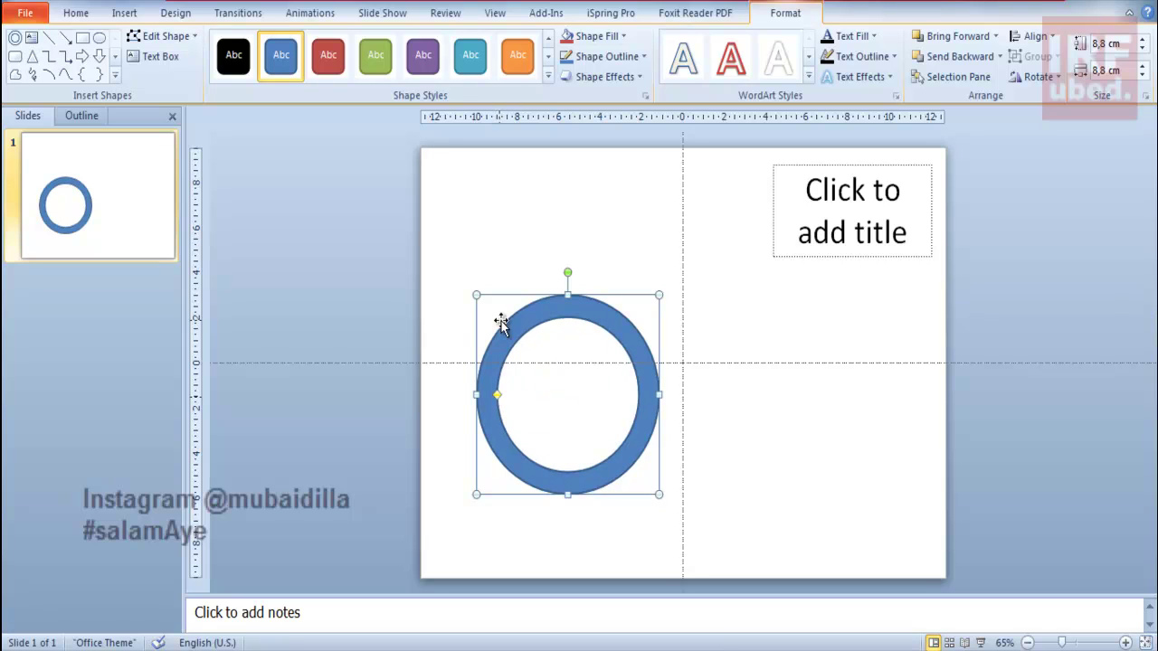
{"action": "left_click_drag", "start_coordinate": [520, 331], "coordinate": [519, 302]}
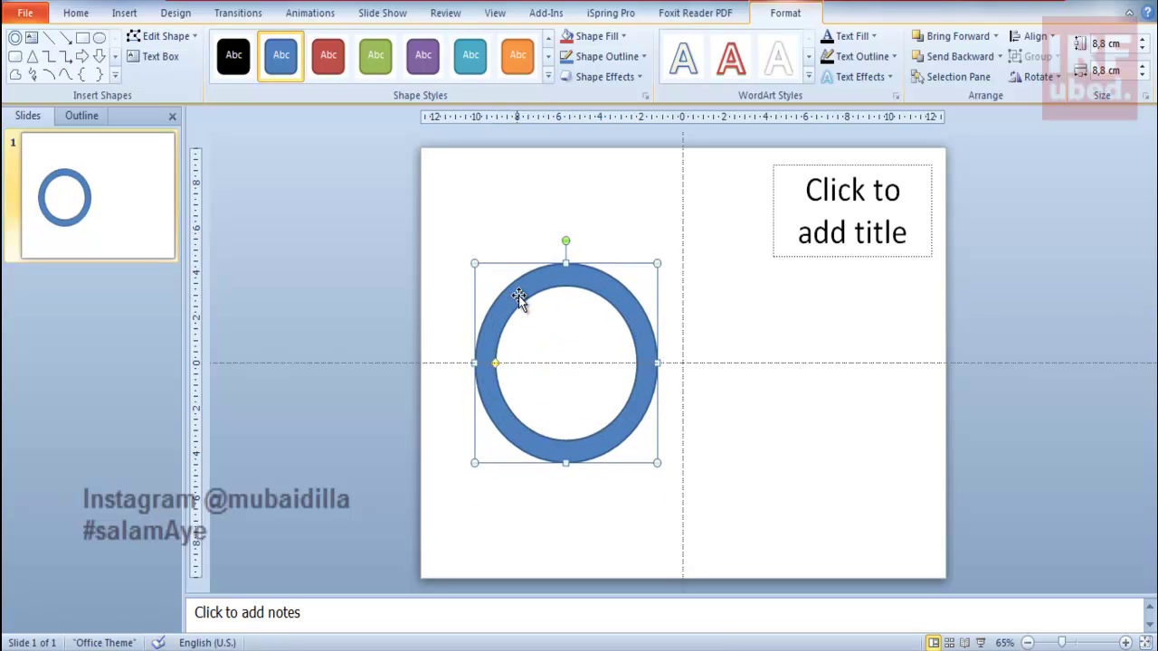
{"action": "left_click", "coordinate": [450, 306]}
{"action": "left_click", "coordinate": [124, 13]}
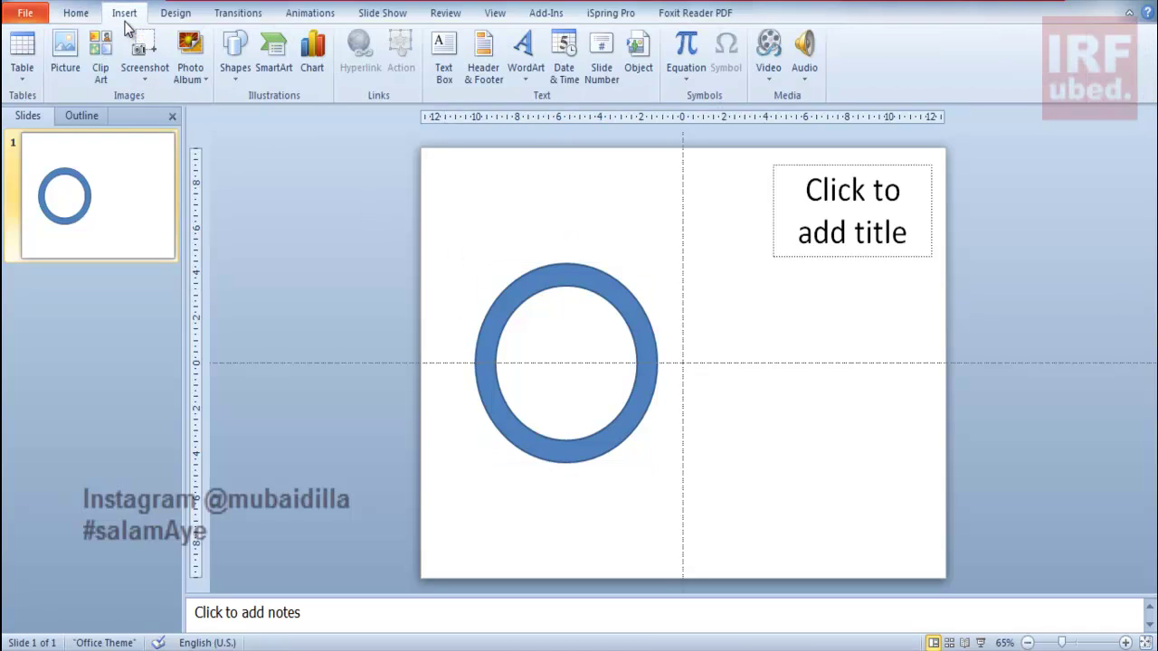
- Draw a rectangle over the donut's lower half and Shape Subtract it to leave an arch
{"action": "left_click", "coordinate": [226, 71]}
{"action": "left_click", "coordinate": [298, 118]}
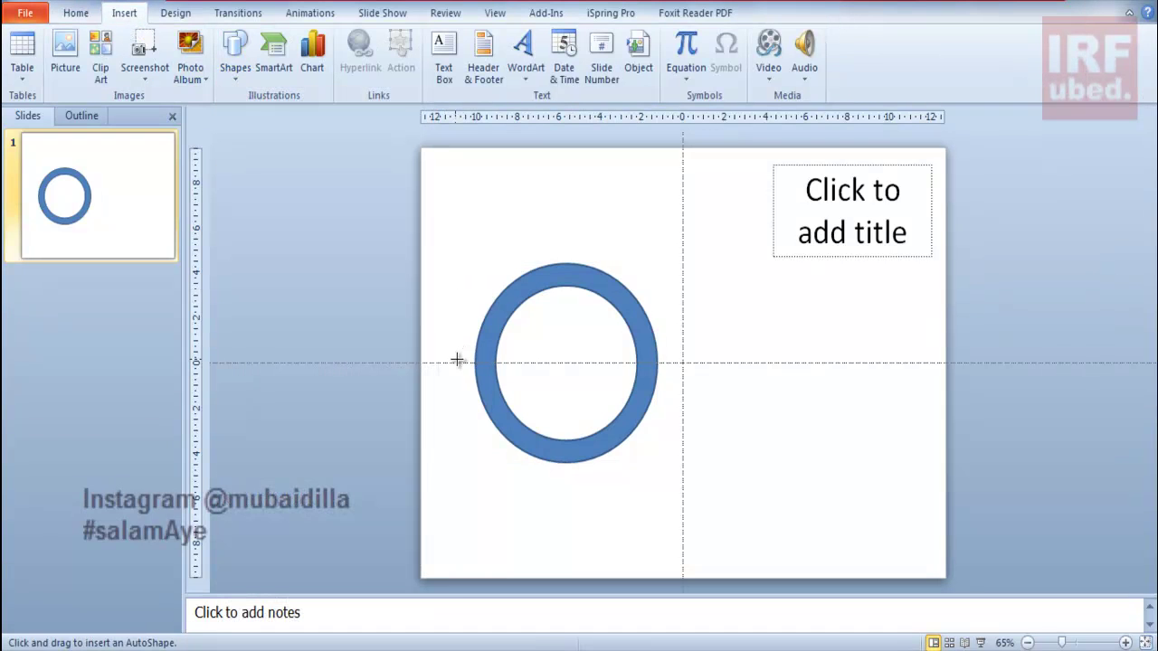
{"action": "left_click_drag", "start_coordinate": [448, 363], "coordinate": [746, 512]}
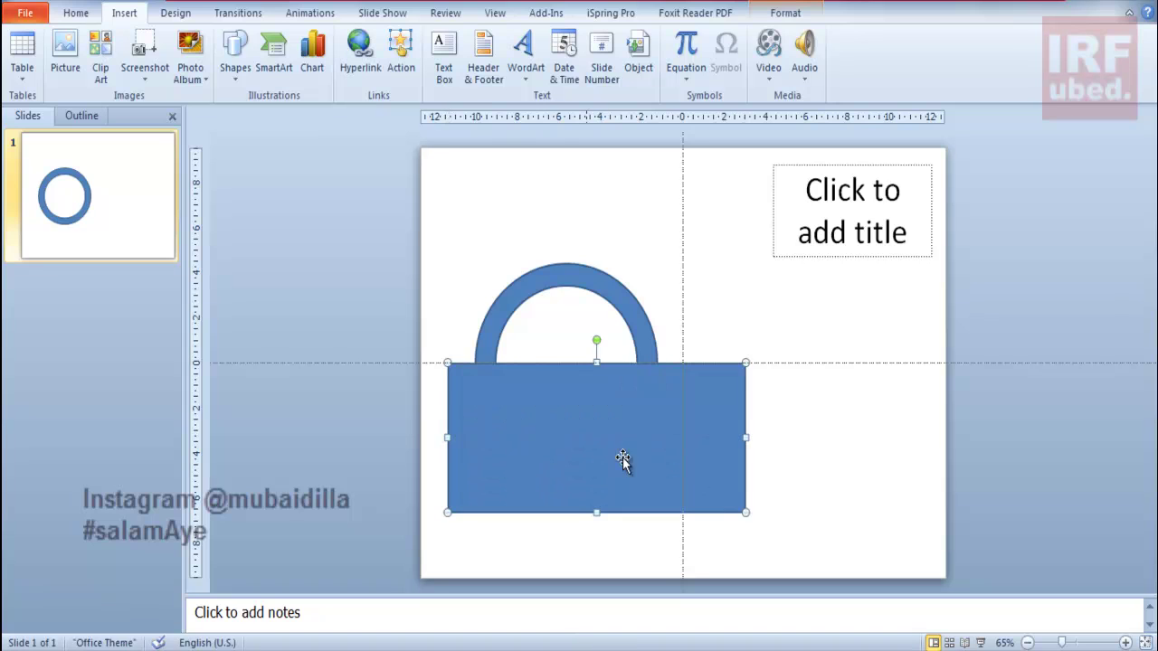
{"action": "left_click", "coordinate": [541, 285]}
{"action": "left_click", "coordinate": [486, 425], "text": "shift"}
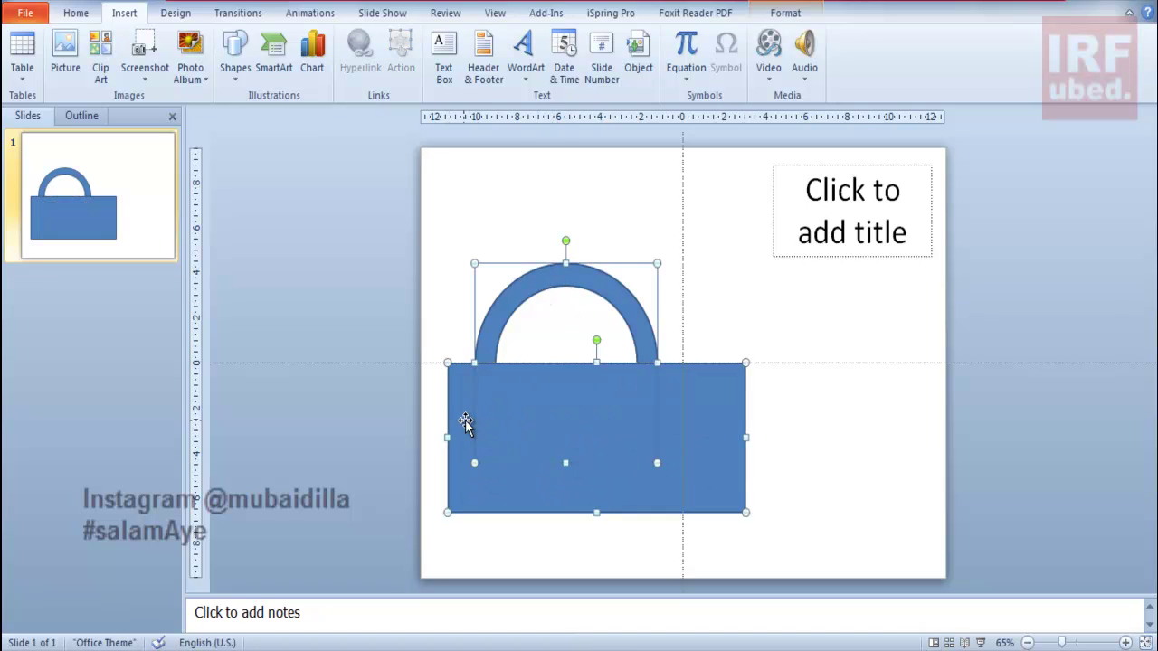
{"action": "left_click", "coordinate": [134, 4]}
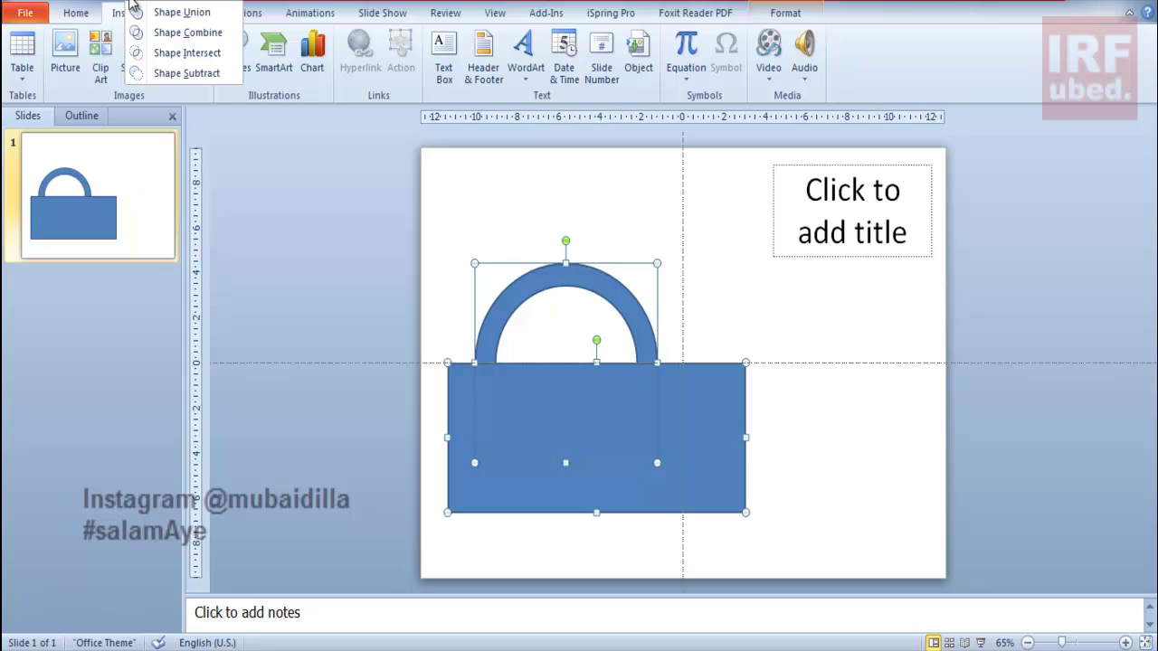
{"action": "left_click", "coordinate": [149, 72]}
{"action": "left_click", "coordinate": [310, 213]}
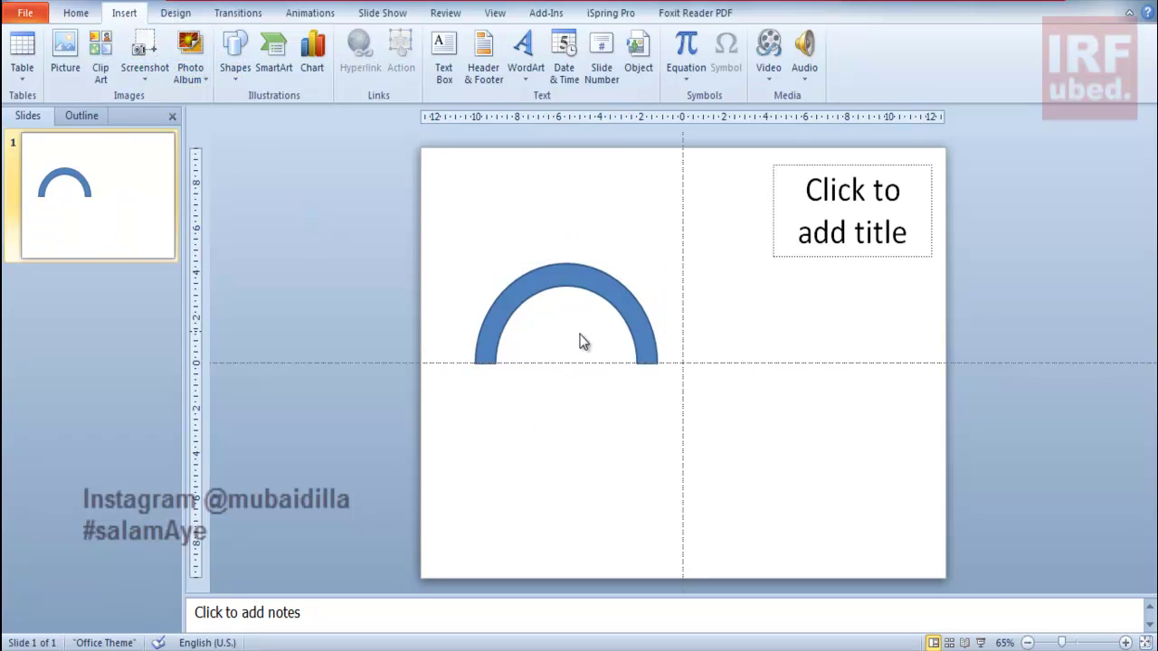
- Move the arch further left and draw a cross shape on the right of the slide
{"action": "left_click_drag", "start_coordinate": [557, 280], "coordinate": [511, 277]}
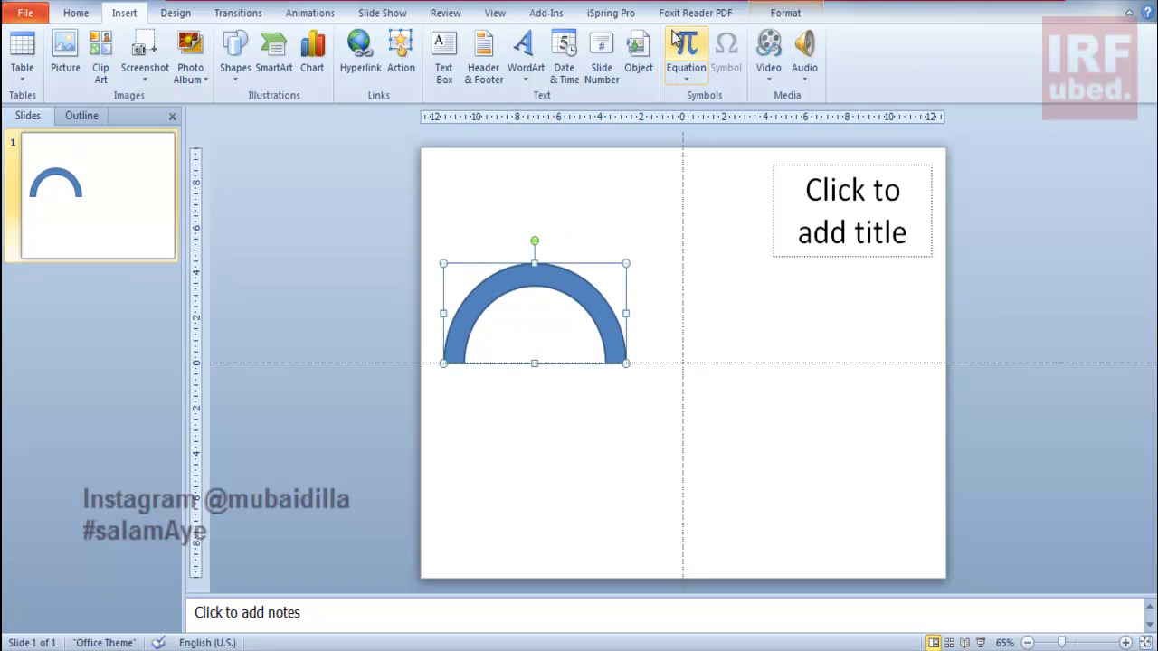
{"action": "left_click", "coordinate": [786, 13]}
{"action": "left_click", "coordinate": [122, 14]}
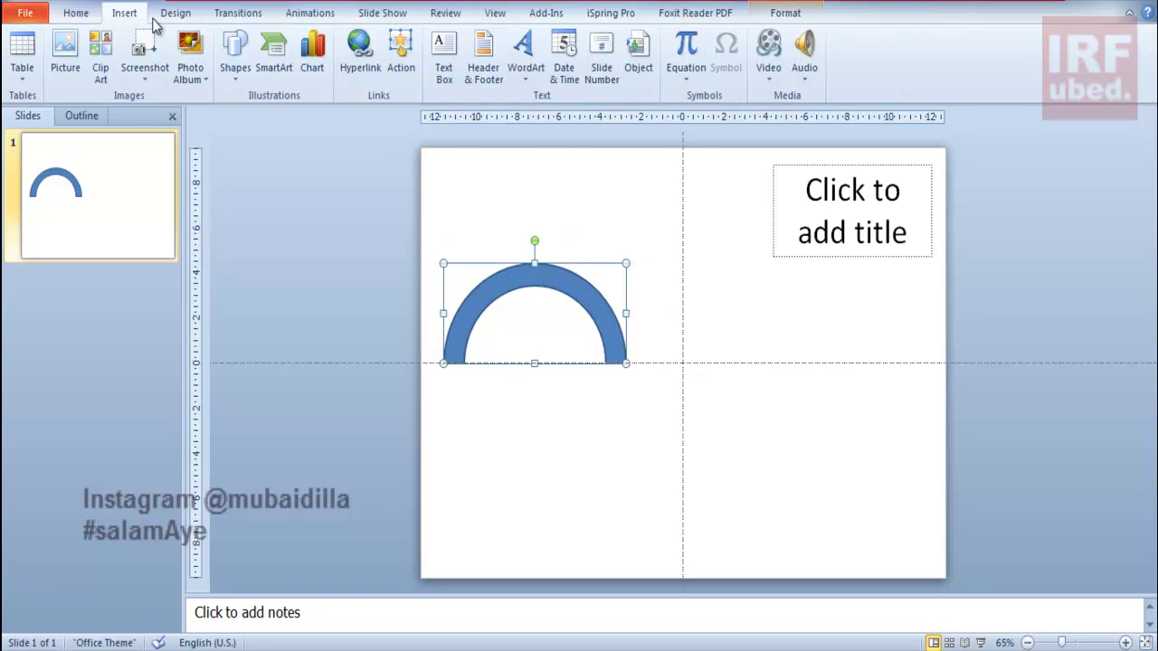
{"action": "left_click", "coordinate": [233, 74]}
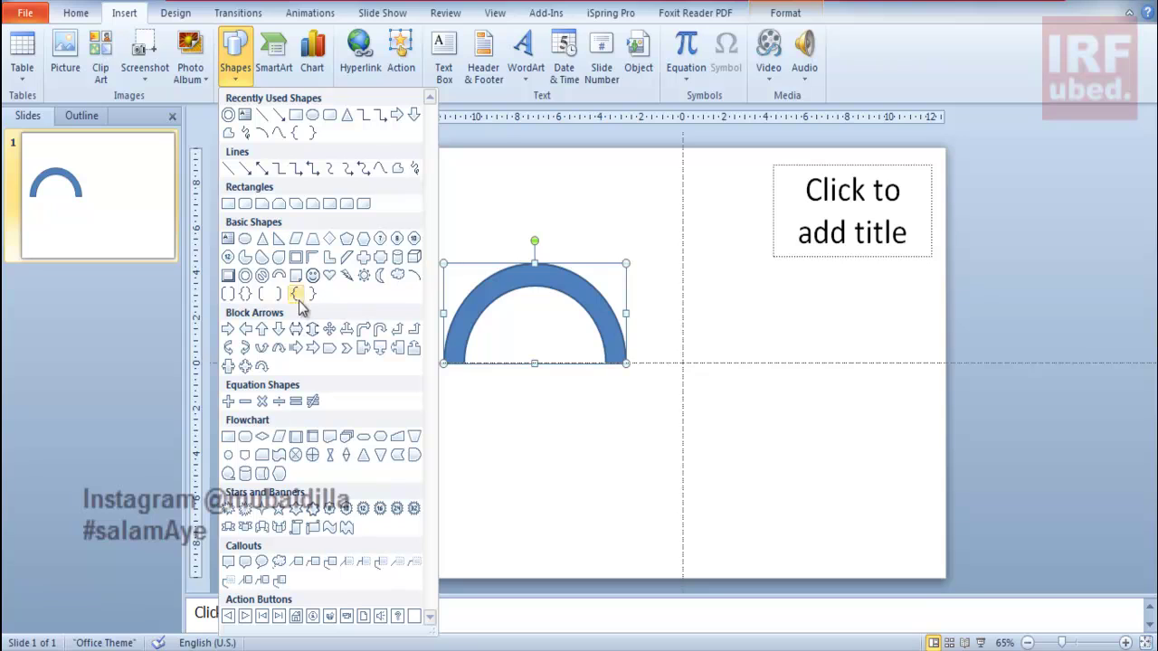
{"action": "left_click", "coordinate": [361, 259]}
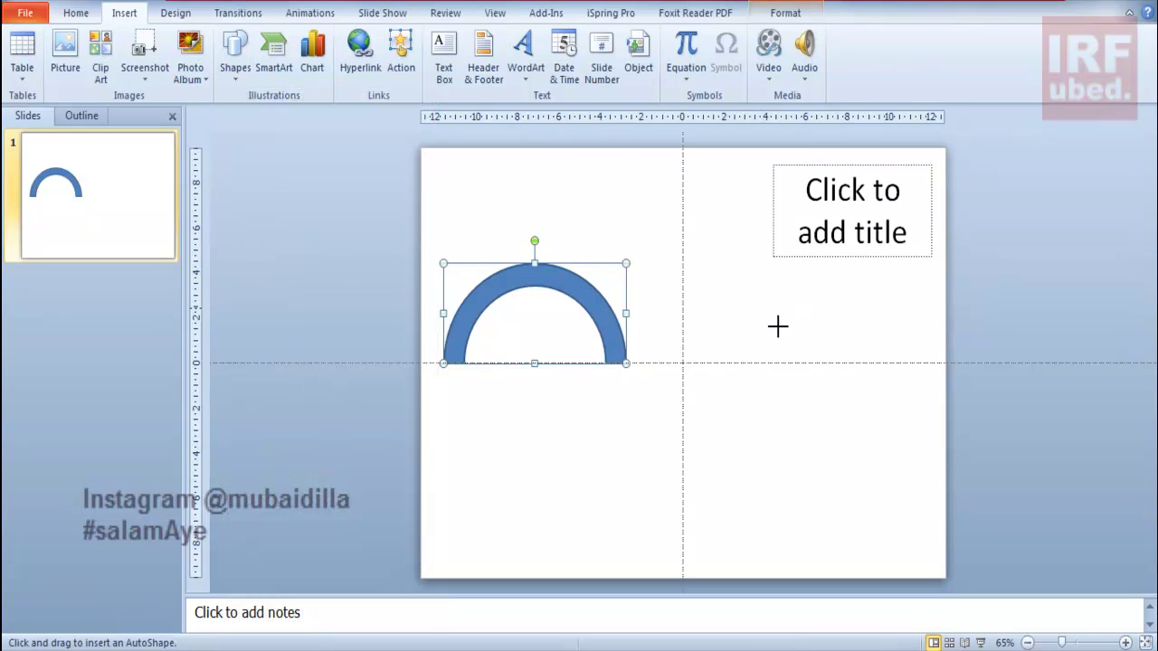
{"action": "left_click_drag", "start_coordinate": [765, 290], "coordinate": [909, 468]}
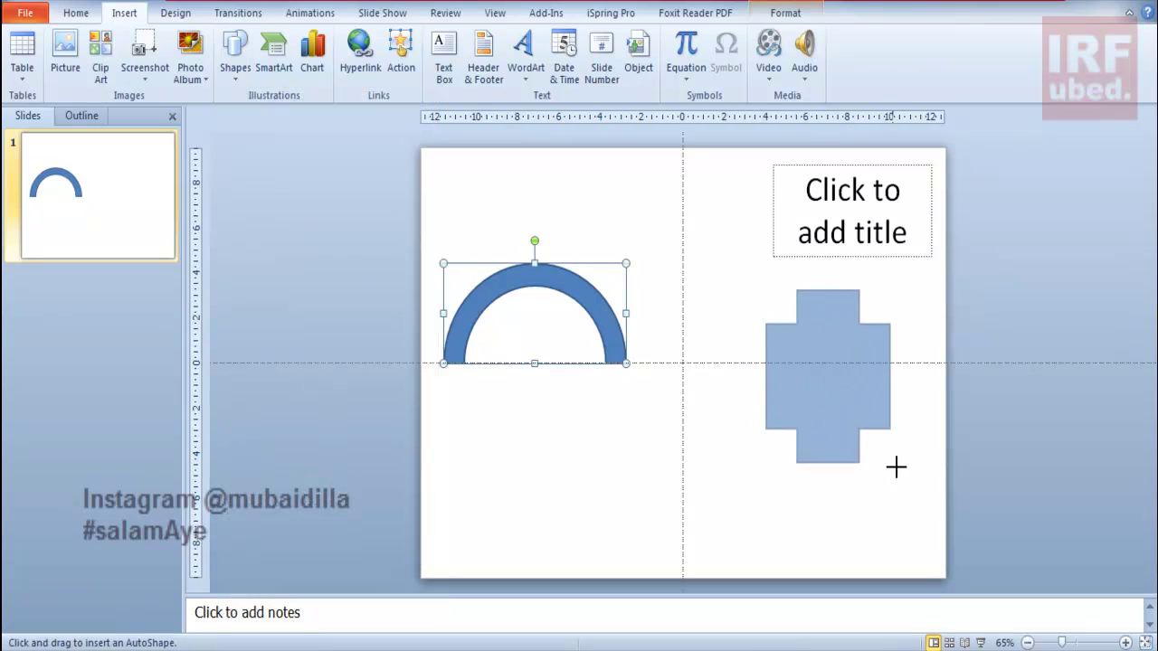
- Widen the cross to 7.8 cm, thin its arms, and move it over the arch
{"action": "left_click", "coordinate": [785, 13]}
{"action": "left_click", "coordinate": [1142, 68]}
{"action": "left_click", "coordinate": [1143, 68]}
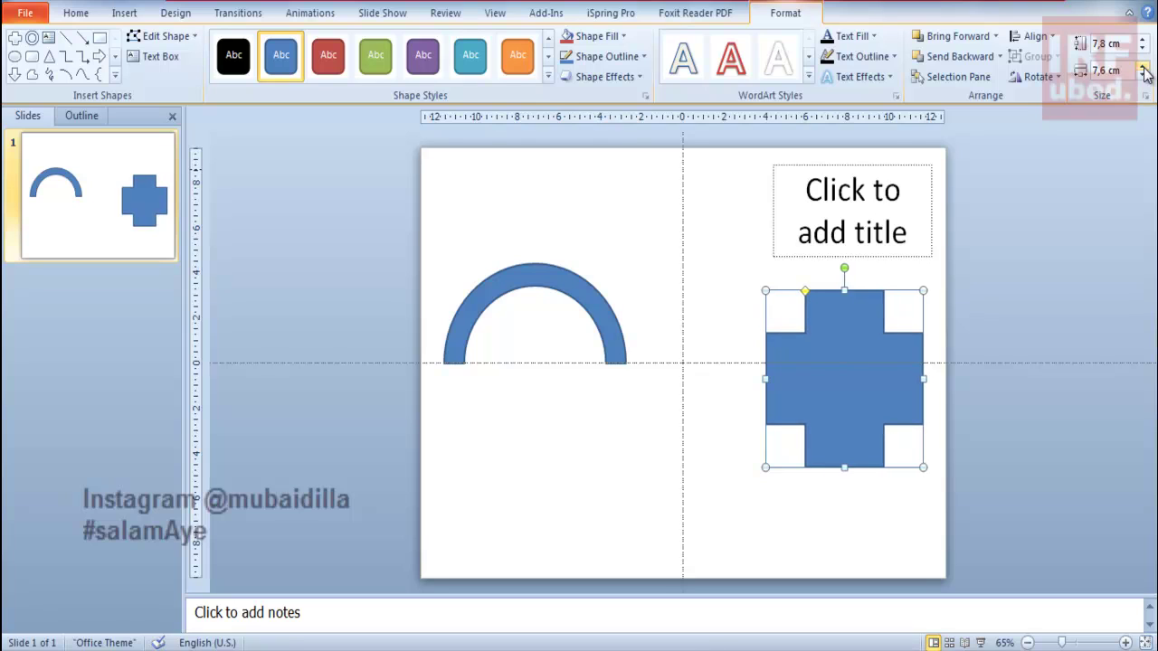
{"action": "left_click", "coordinate": [1143, 68]}
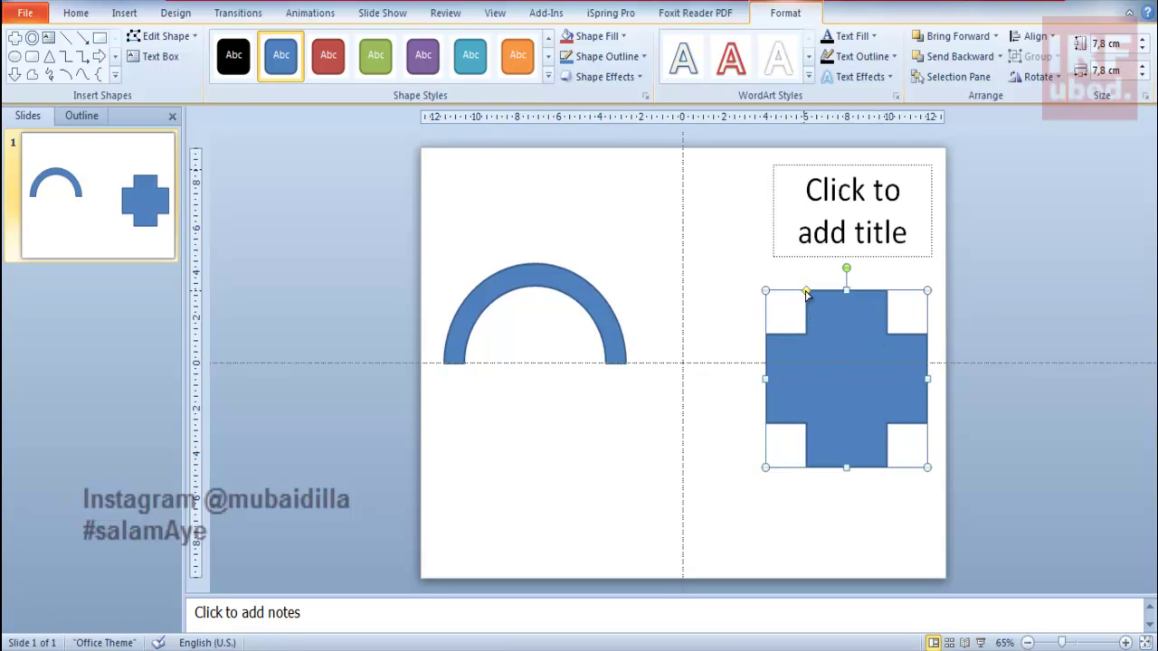
{"action": "left_click_drag", "start_coordinate": [807, 292], "coordinate": [845, 295]}
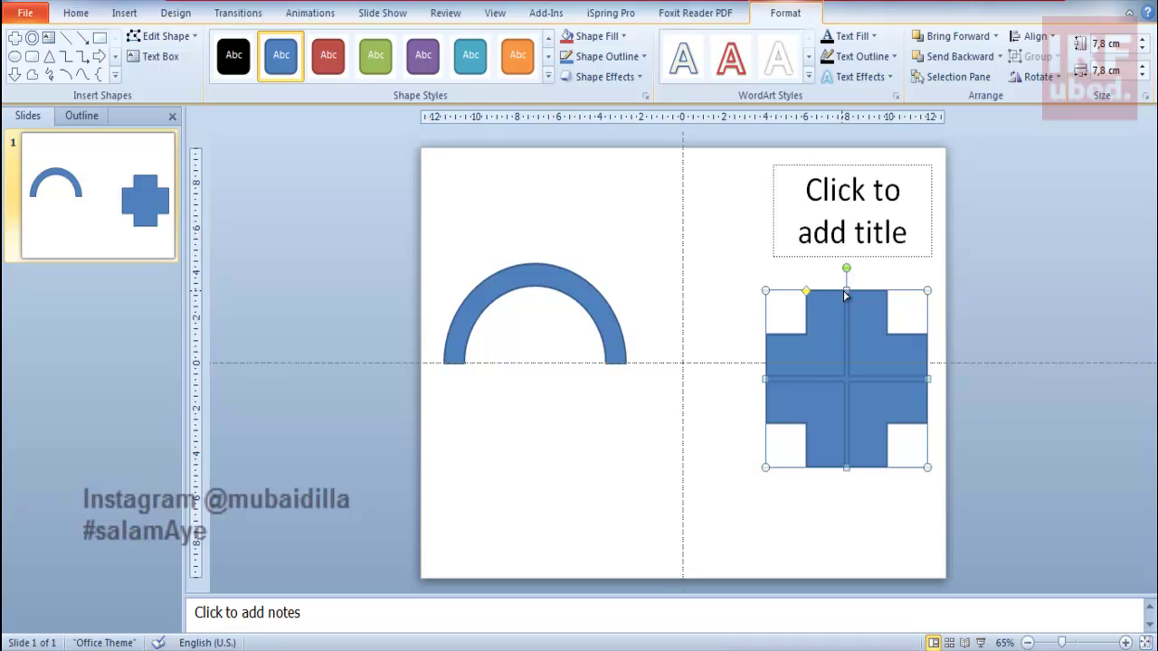
{"action": "mouse_move", "coordinate": [851, 389]}
{"action": "left_mouse_down"}
{"action": "mouse_move", "coordinate": [543, 365]}
{"action": "mouse_move", "coordinate": [538, 374]}
{"action": "left_mouse_up"}
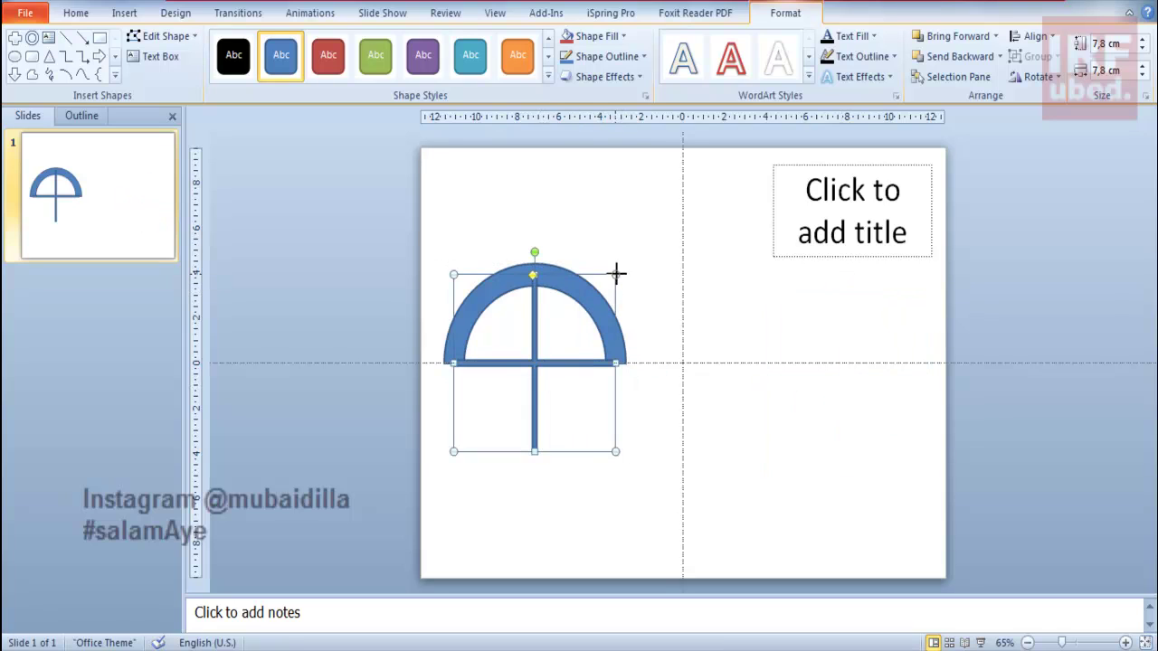
- Enlarge the cross and reposition it centred over the arch
{"action": "mouse_move", "coordinate": [616, 273]}
{"action": "left_mouse_down"}
{"action": "mouse_move", "coordinate": [630, 244]}
{"action": "mouse_move", "coordinate": [617, 272]}
{"action": "mouse_move", "coordinate": [672, 217]}
{"action": "left_mouse_up"}
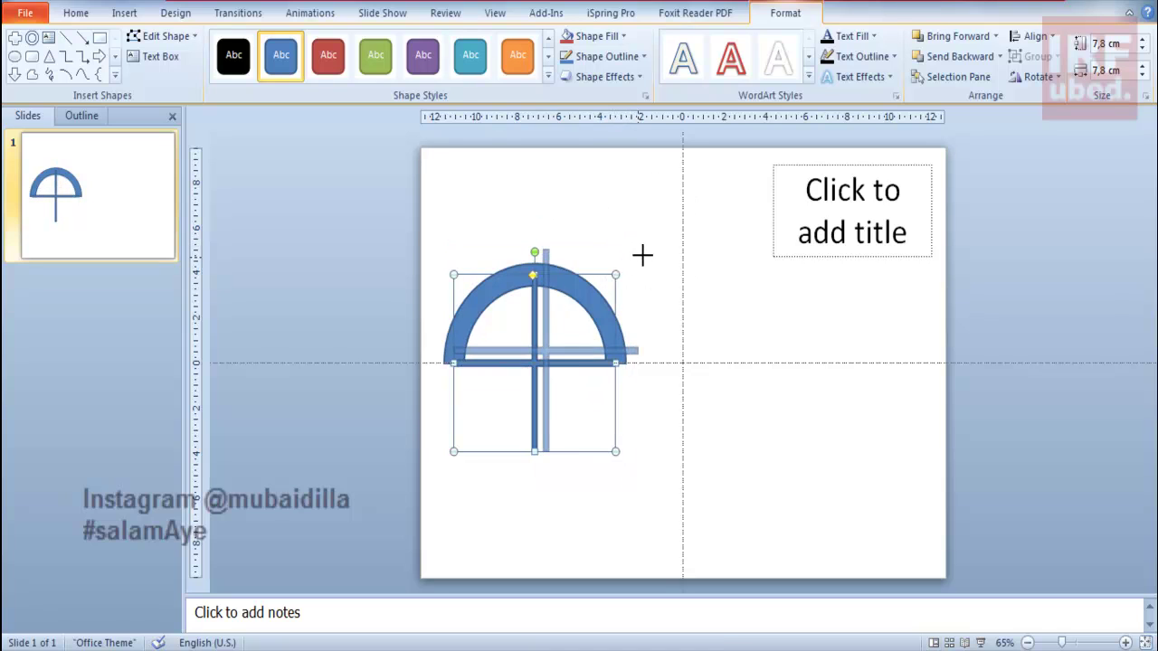
{"action": "left_click_drag", "start_coordinate": [569, 331], "coordinate": [537, 362]}
{"action": "left_click", "coordinate": [584, 301]}
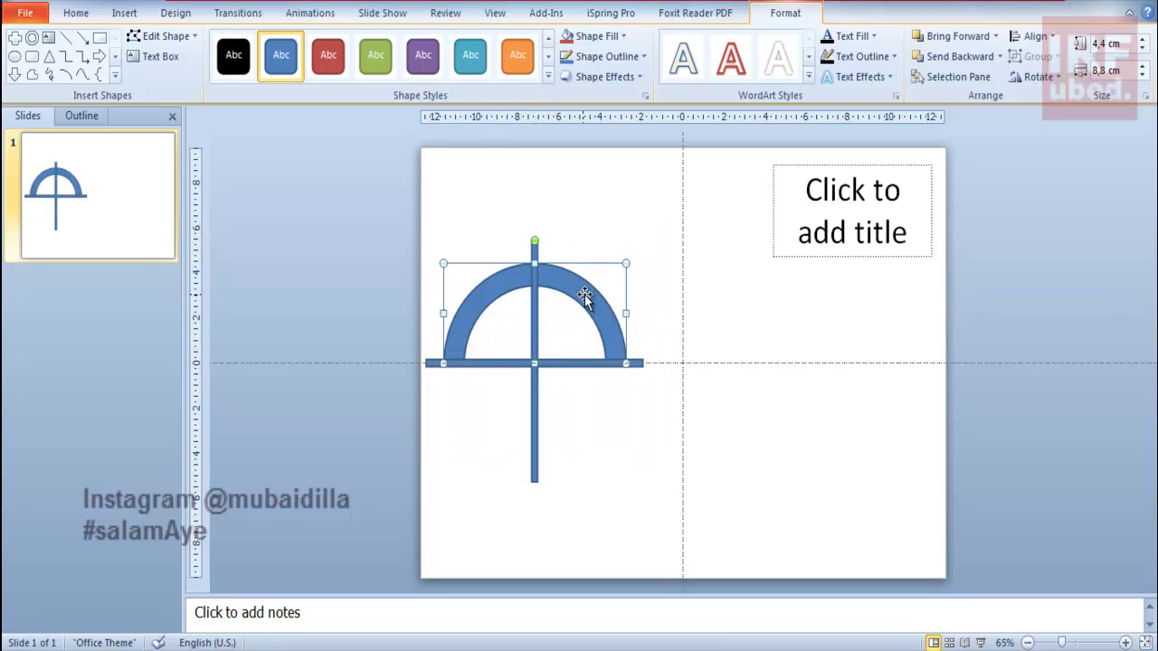
{"action": "left_click", "coordinate": [535, 331]}
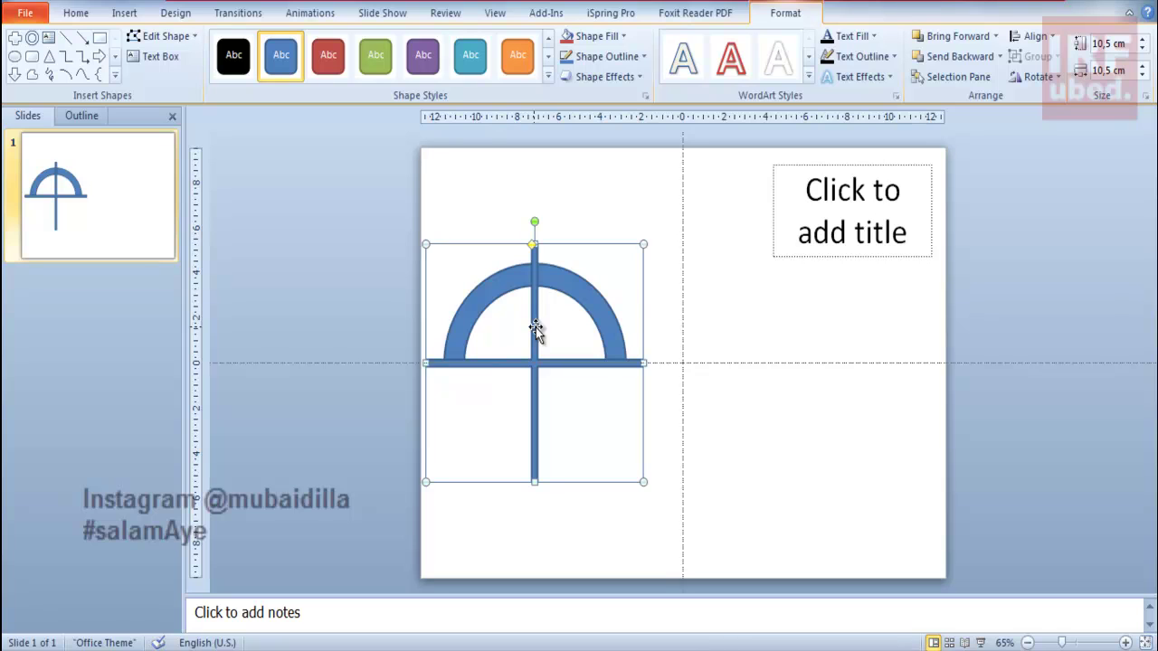
- Copy the cross onto itself and rotate the copy to a tilted angle
{"action": "left_click_drag", "start_coordinate": [536, 331], "coordinate": [544, 340]}
{"action": "left_click", "coordinate": [552, 358]}
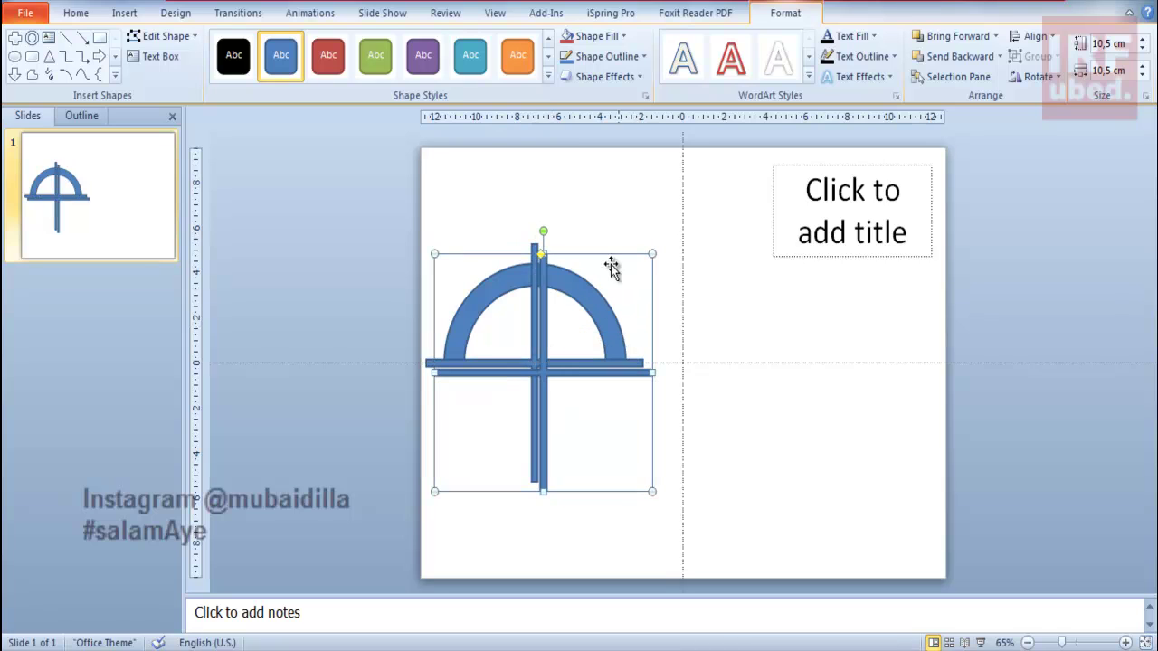
{"action": "left_click_drag", "start_coordinate": [547, 283], "coordinate": [539, 273]}
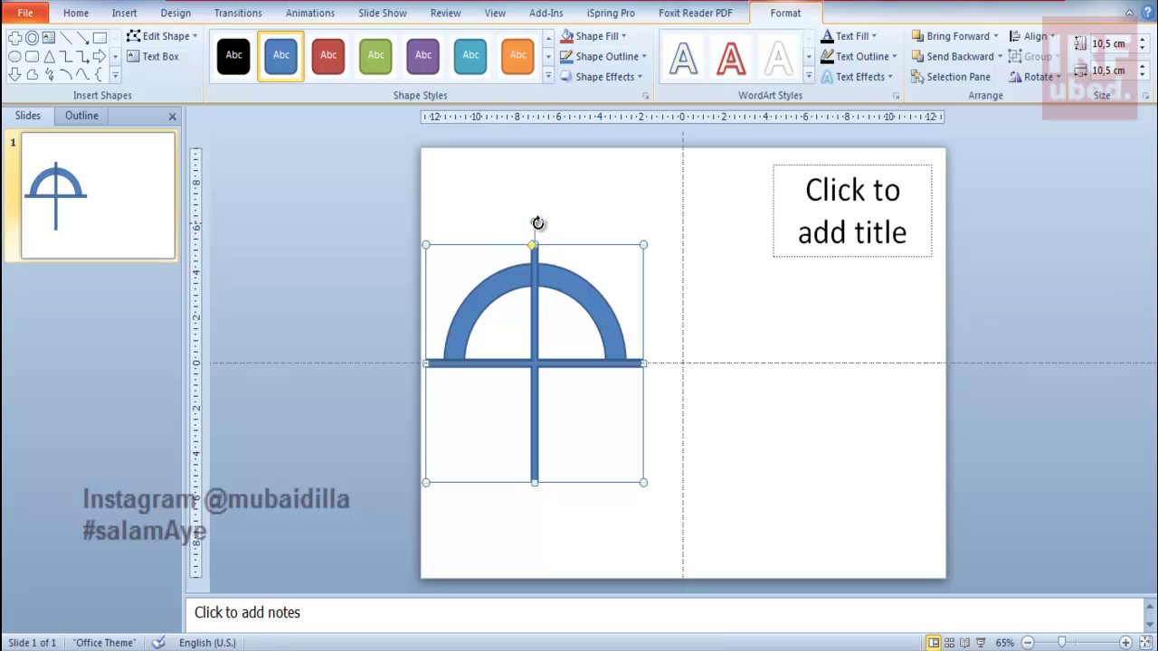
{"action": "left_click_drag", "start_coordinate": [540, 225], "coordinate": [580, 247]}
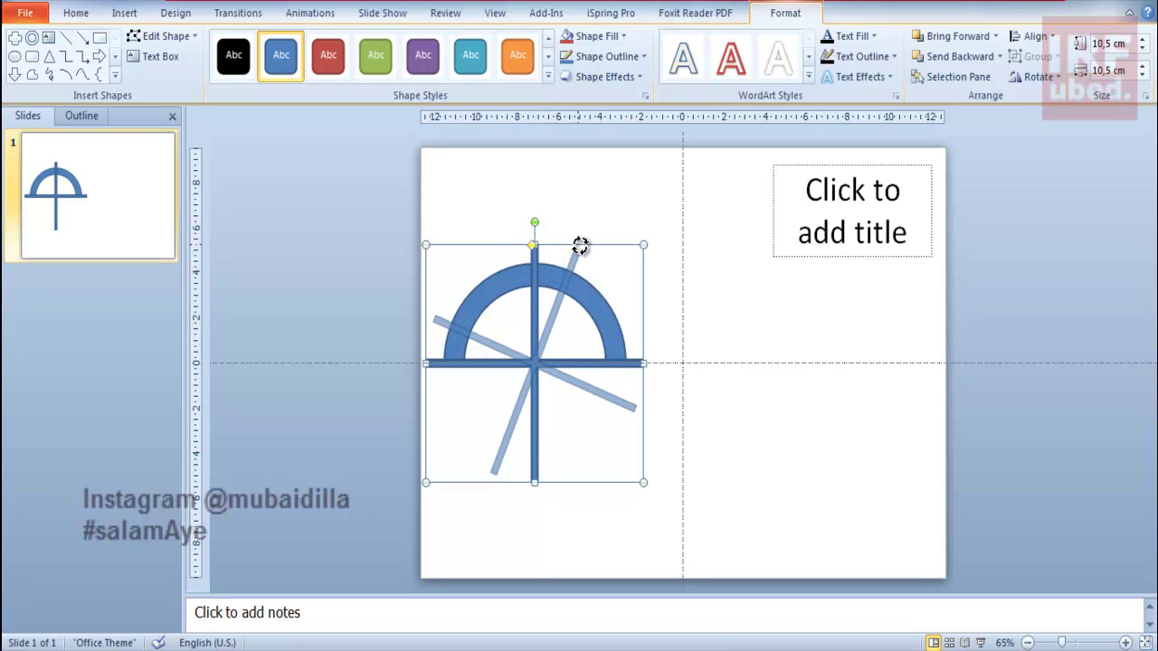
{"action": "left_click_drag", "start_coordinate": [580, 246], "coordinate": [560, 282]}
{"action": "key", "text": "Escape"}
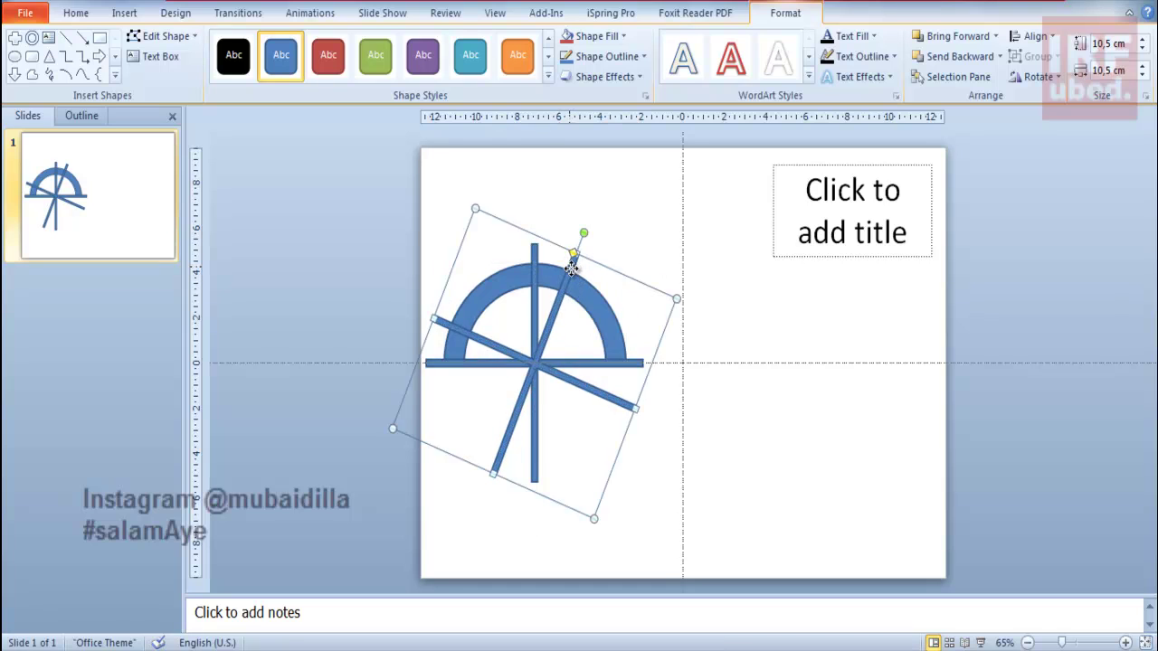
- Add two more rotated cross copies, one at about 45°, to fill the spoke gaps
{"action": "left_click_drag", "start_coordinate": [574, 259], "coordinate": [584, 282]}
{"action": "left_click", "coordinate": [596, 303]}
{"action": "left_click_drag", "start_coordinate": [583, 235], "coordinate": [631, 267]}
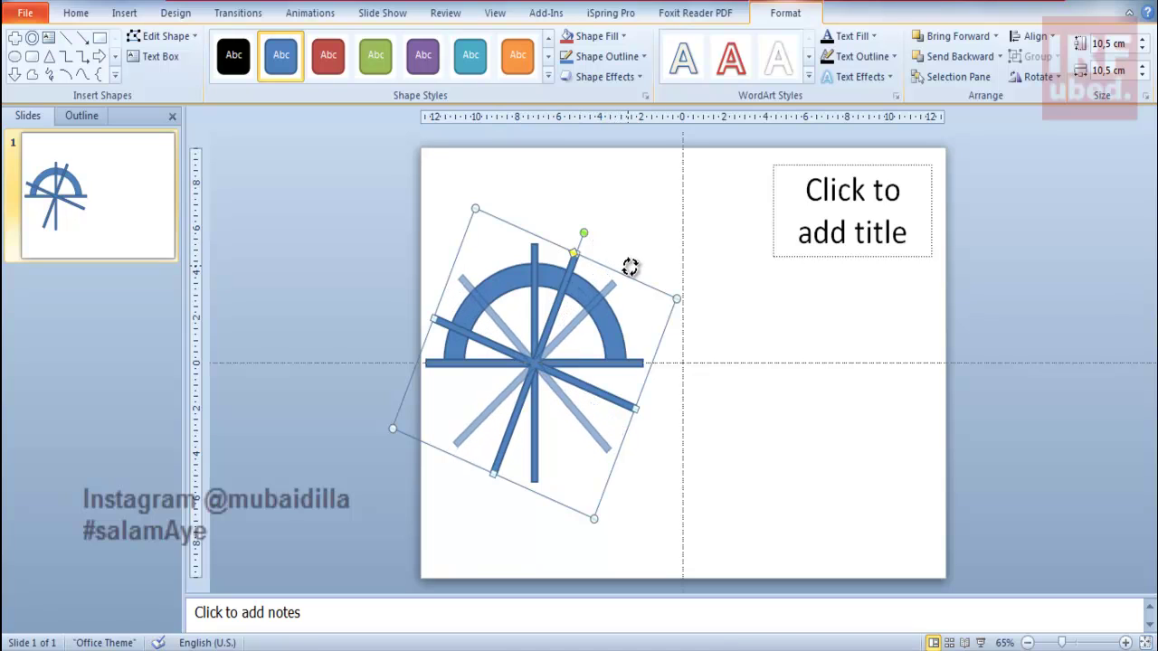
{"action": "left_click_drag", "start_coordinate": [630, 264], "coordinate": [628, 259]}
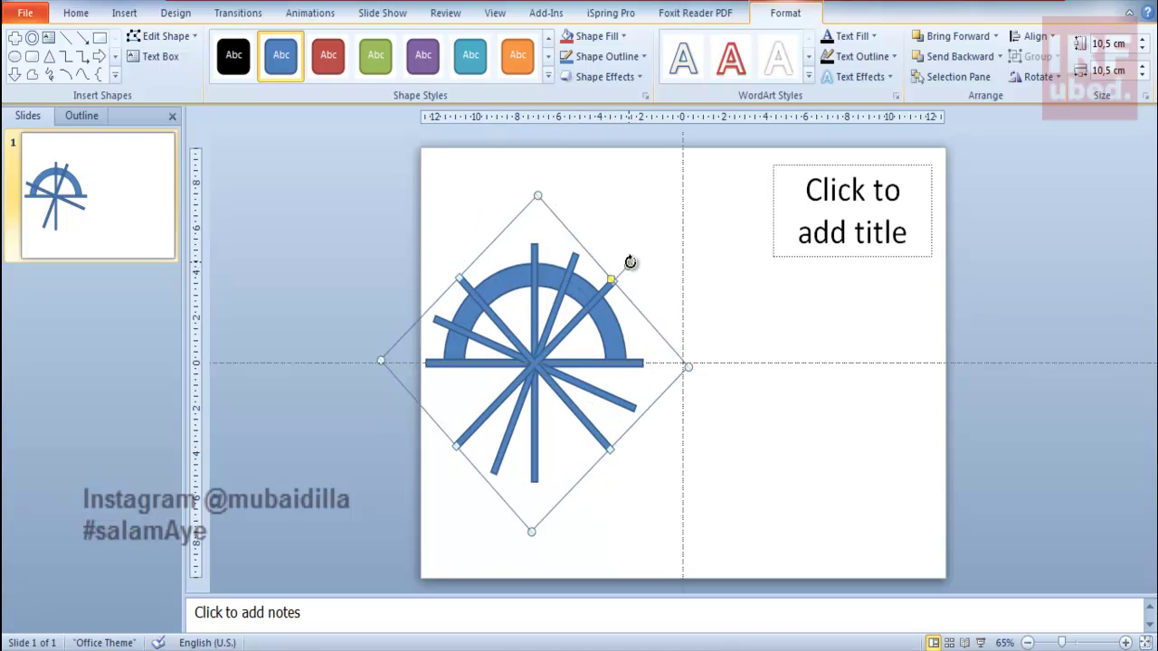
{"action": "right_click", "coordinate": [584, 309]}
{"action": "left_click", "coordinate": [616, 341]}
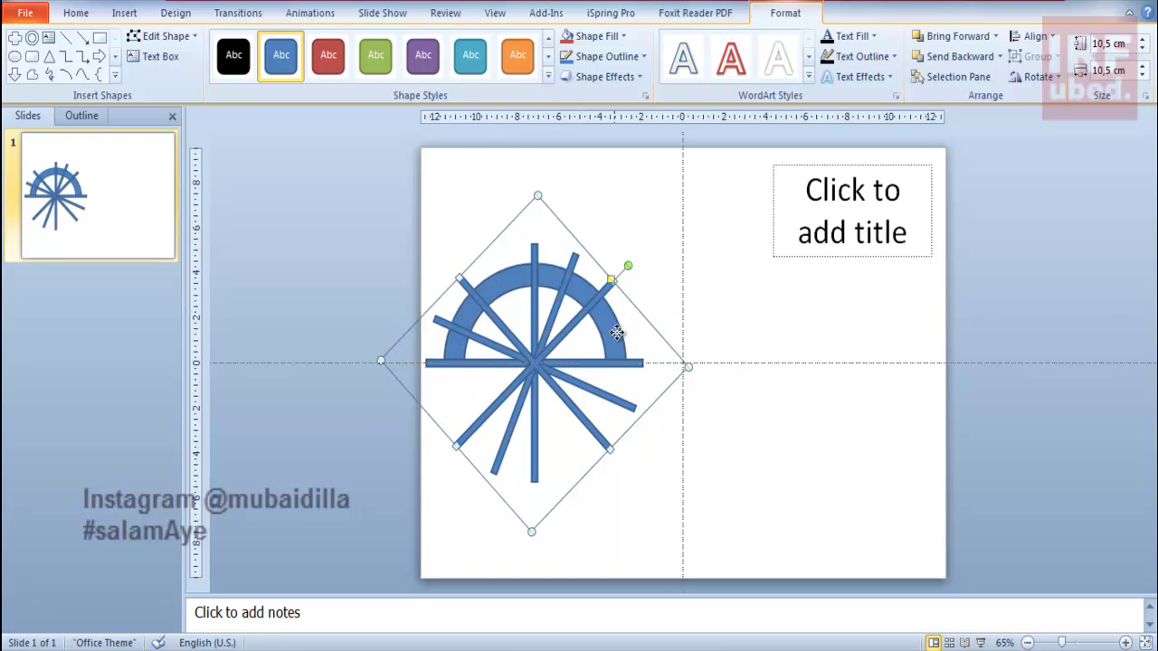
{"action": "left_click_drag", "start_coordinate": [628, 265], "coordinate": [654, 310]}
- Shape Subtract the first tilted spoke cross and the diagonal cross from the semicircle
{"action": "left_click", "coordinate": [745, 311]}
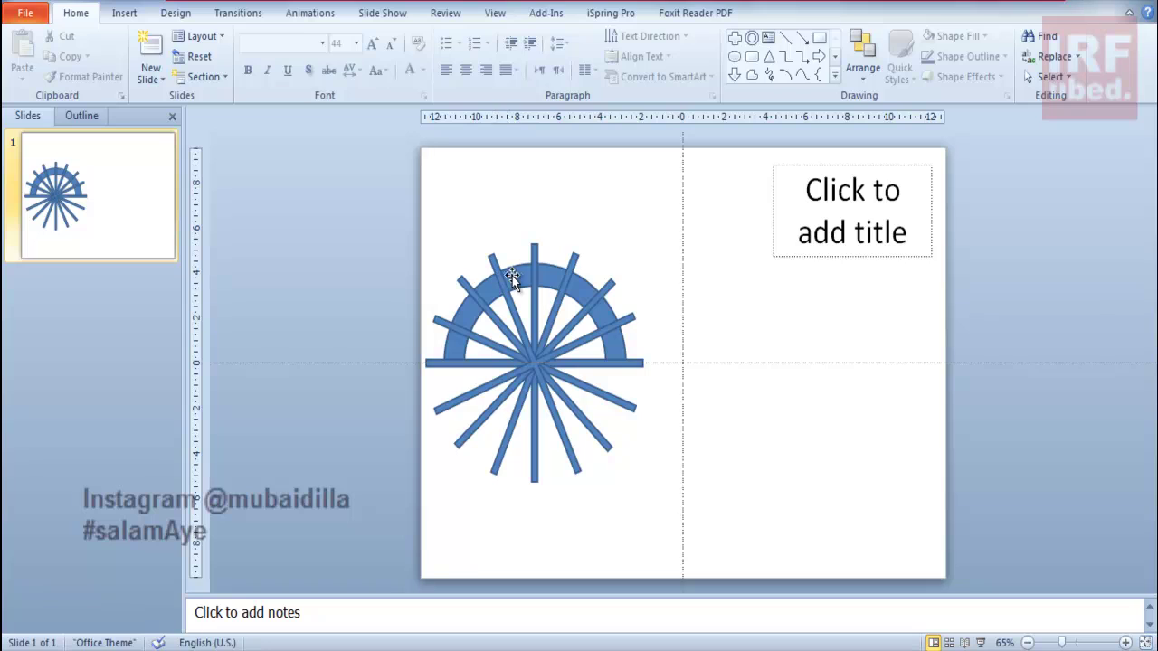
{"action": "left_click", "coordinate": [512, 276]}
{"action": "left_click", "coordinate": [496, 262], "text": "shift"}
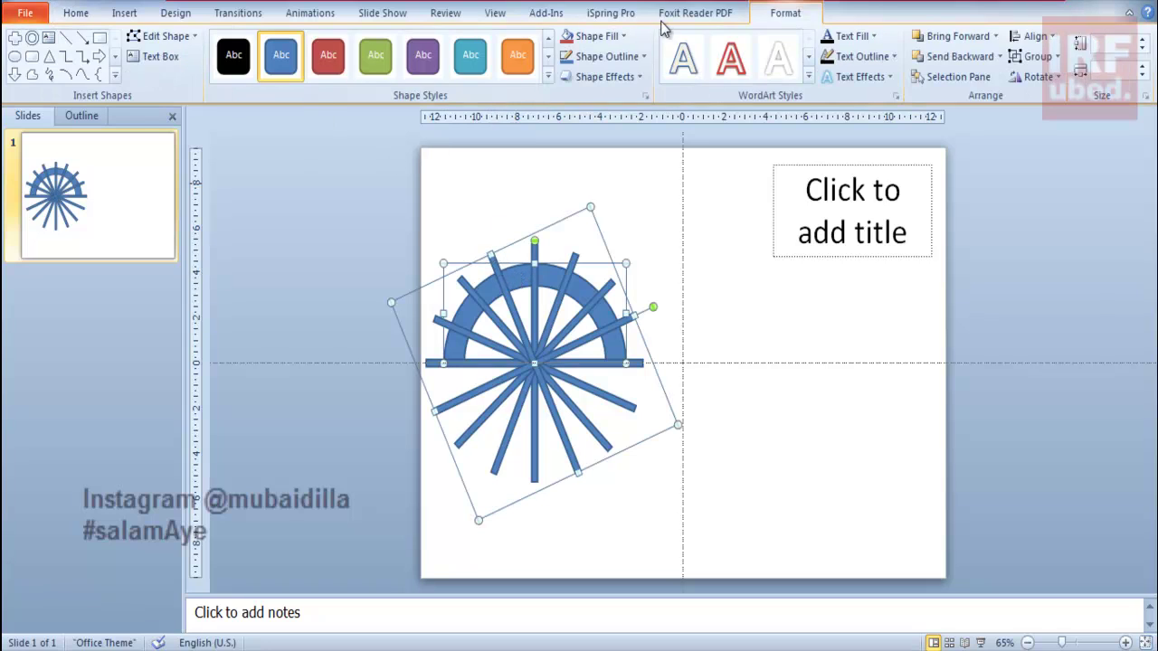
{"action": "left_click", "coordinate": [134, 5]}
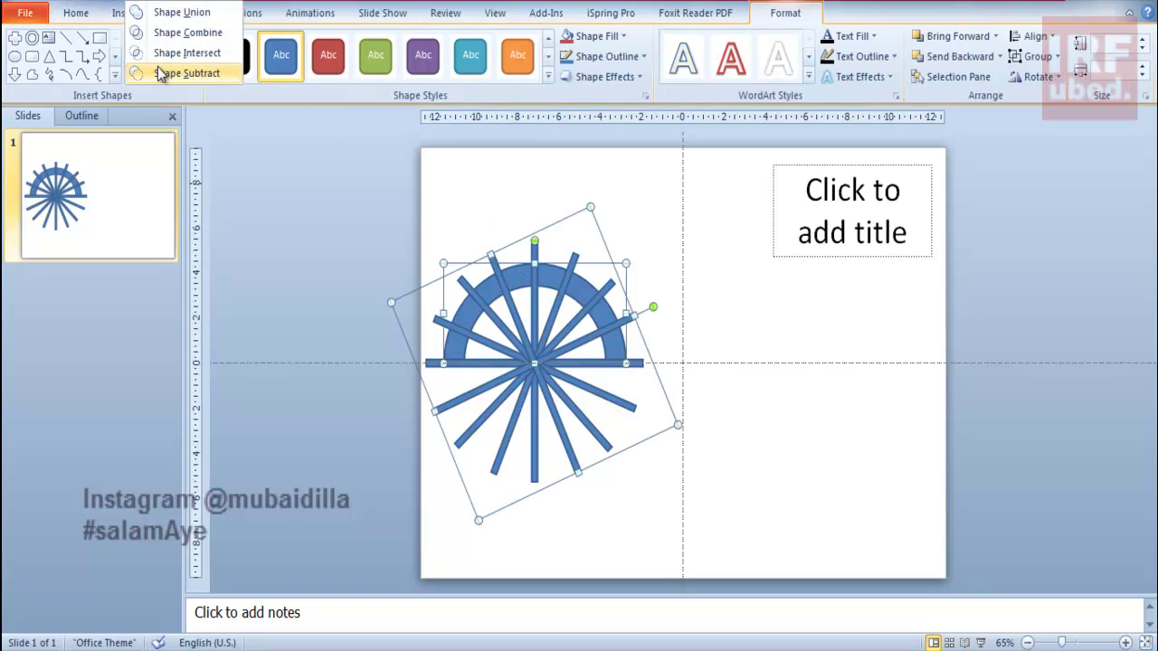
{"action": "left_click", "coordinate": [160, 75]}
{"action": "left_click", "coordinate": [462, 279]}
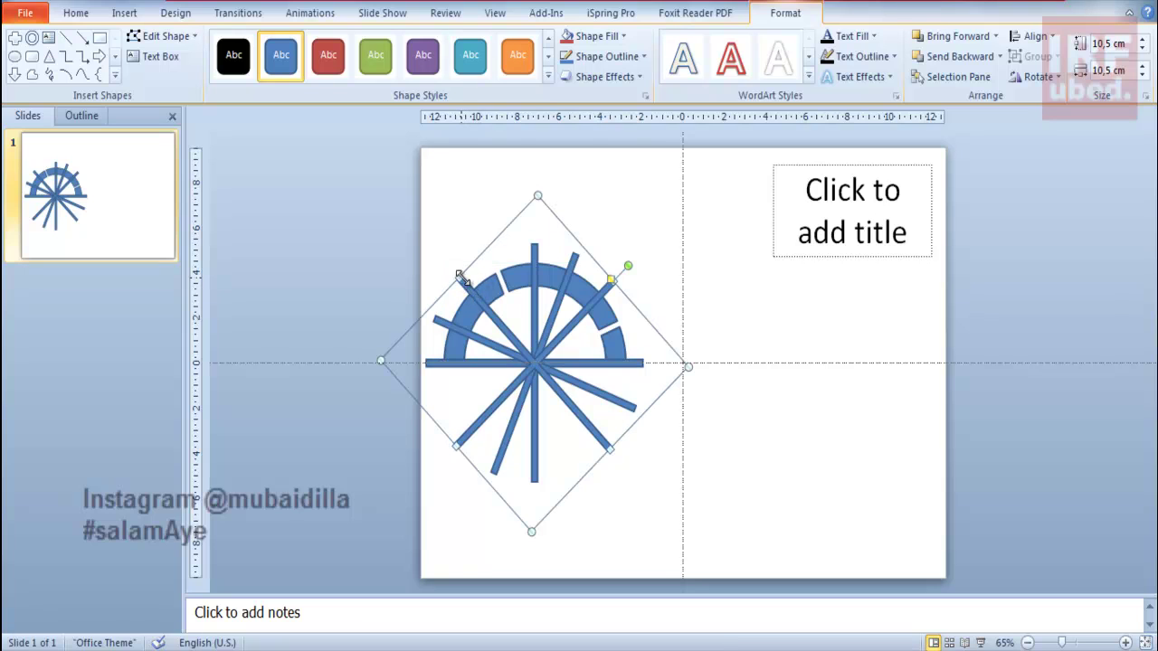
{"action": "left_click", "coordinate": [472, 282]}
{"action": "left_click", "coordinate": [468, 285], "text": "shift"}
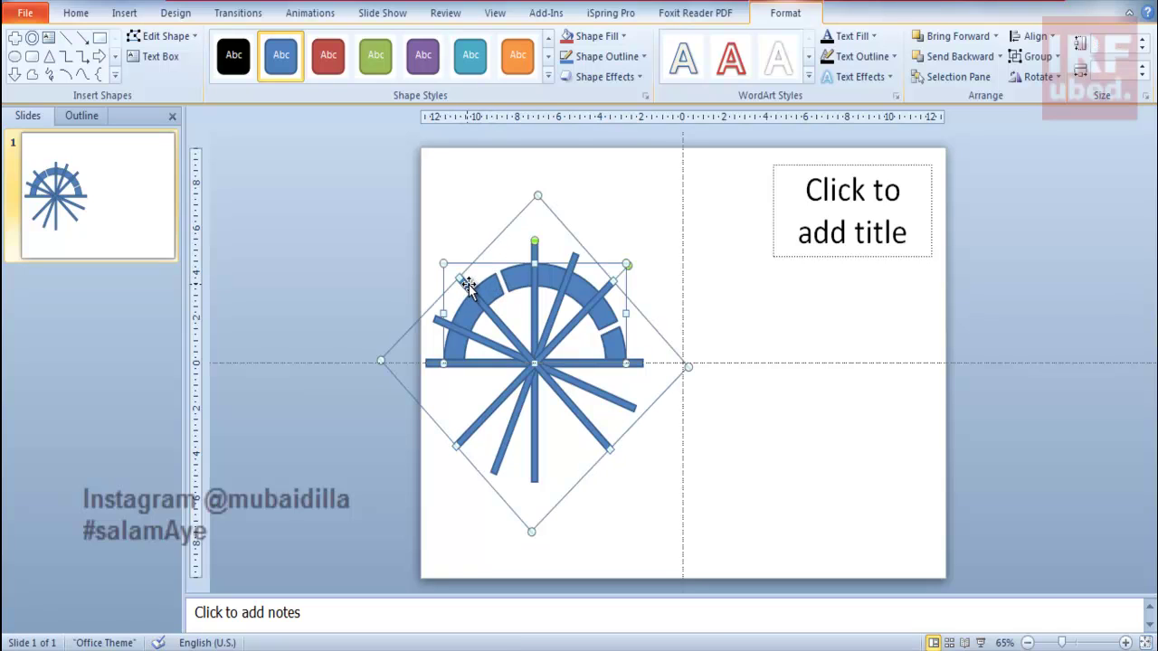
{"action": "left_click", "coordinate": [154, 4]}
{"action": "left_click", "coordinate": [162, 75]}
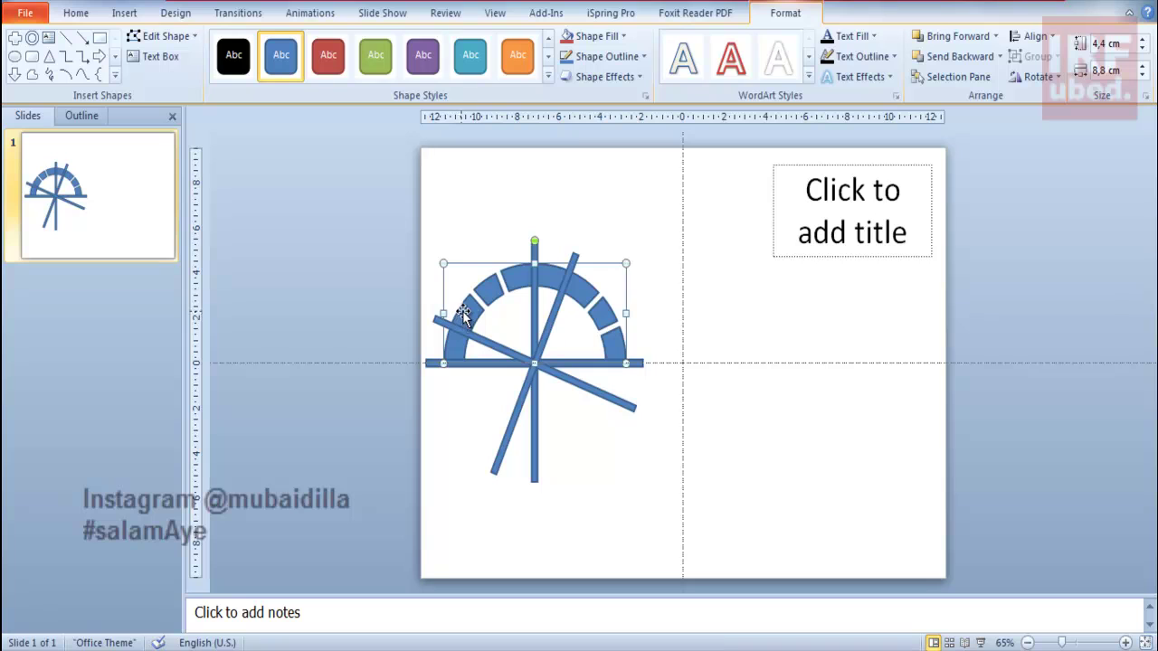
- Subtract the remaining tilted spokes and the upright cross, leaving only the segmented arch
{"action": "left_click", "coordinate": [437, 320], "text": "shift"}
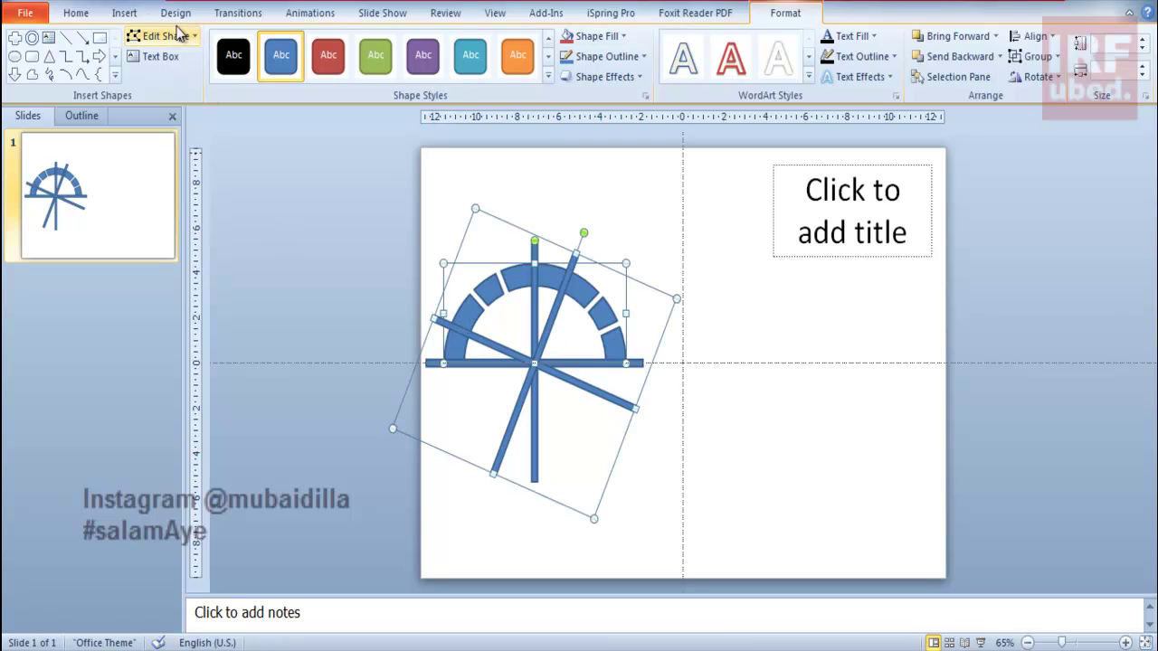
{"action": "left_click", "coordinate": [135, 5]}
{"action": "left_click", "coordinate": [162, 72]}
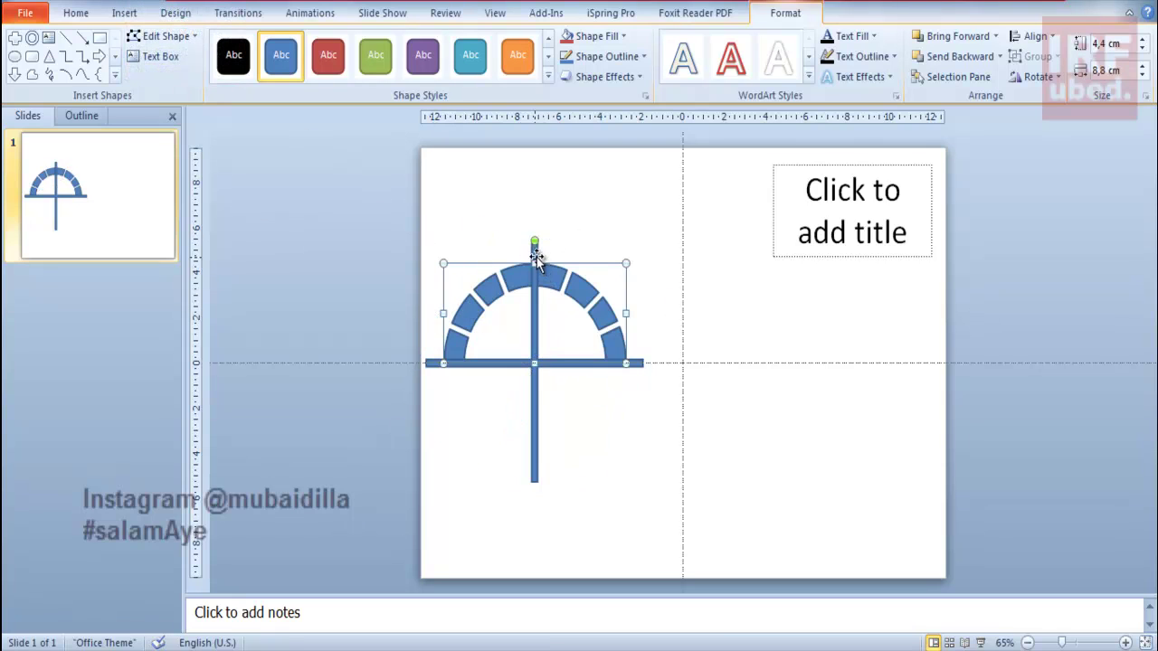
{"action": "left_click", "coordinate": [537, 257], "text": "shift"}
{"action": "left_click", "coordinate": [129, 4]}
{"action": "left_click", "coordinate": [151, 76]}
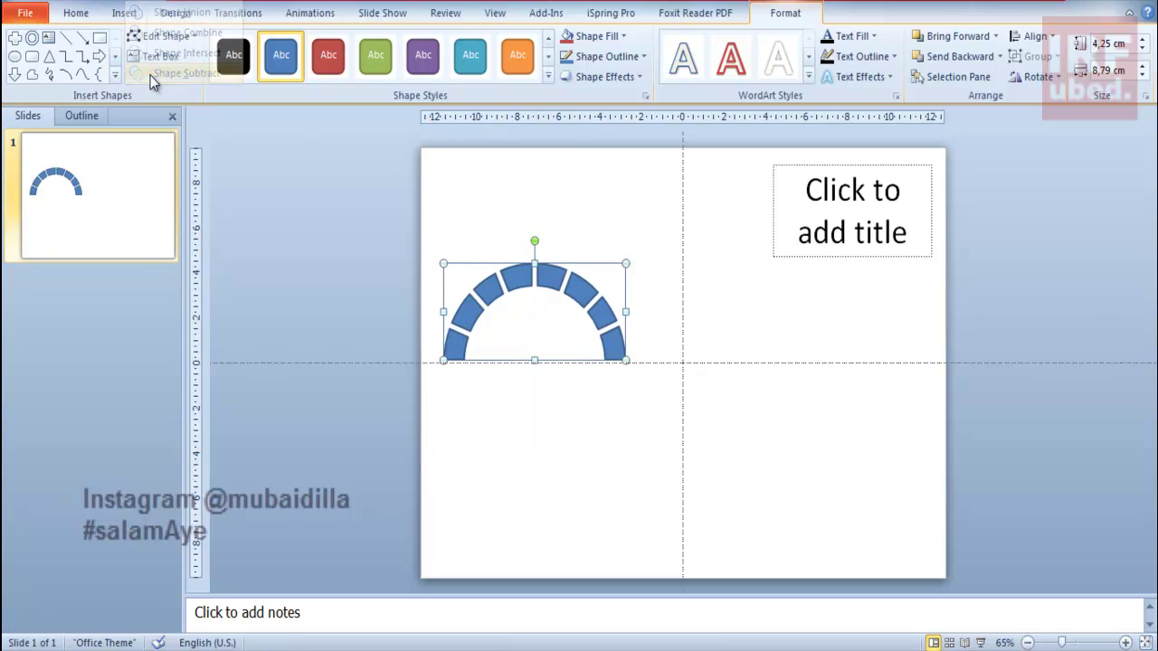
{"action": "left_click", "coordinate": [508, 205]}
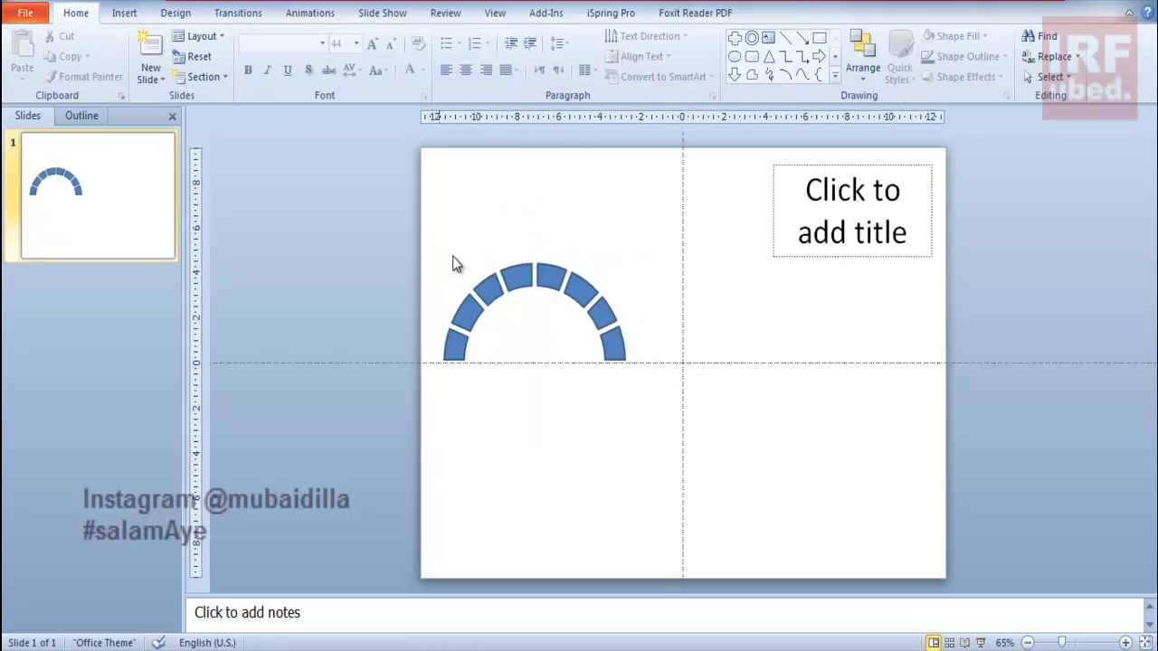
- Draw a rectangle covering the whole slide
{"action": "left_click_drag", "start_coordinate": [440, 236], "coordinate": [687, 424]}
{"action": "left_click", "coordinate": [454, 233]}
{"action": "left_click", "coordinate": [124, 13]}
{"action": "left_click", "coordinate": [234, 68]}
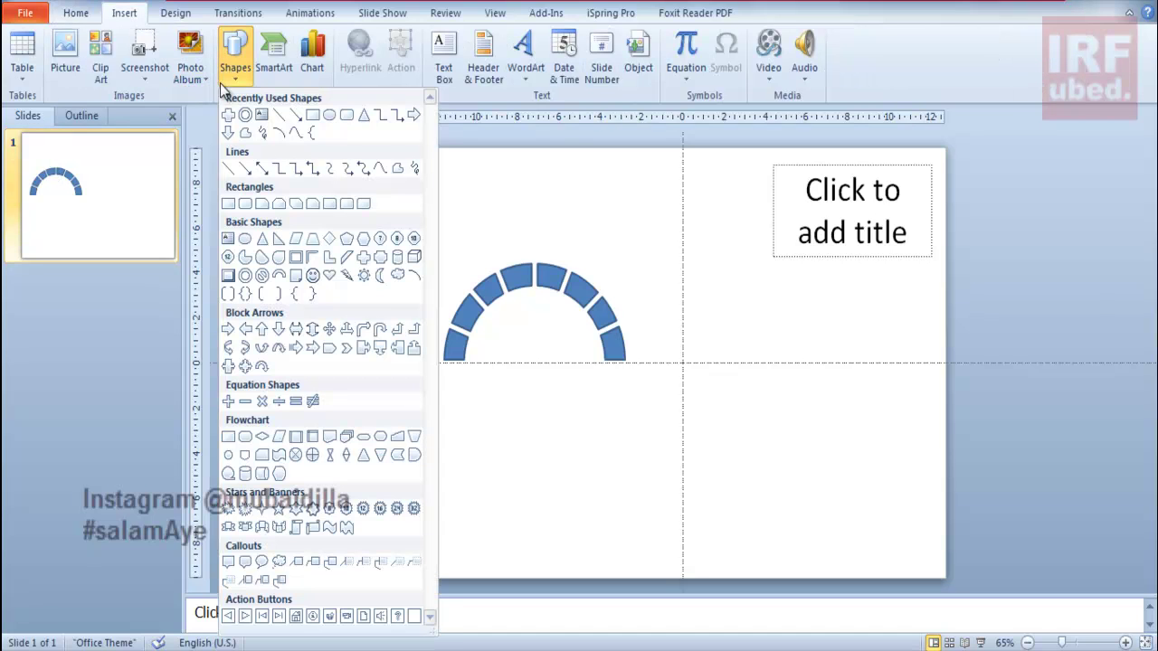
{"action": "left_click", "coordinate": [315, 115]}
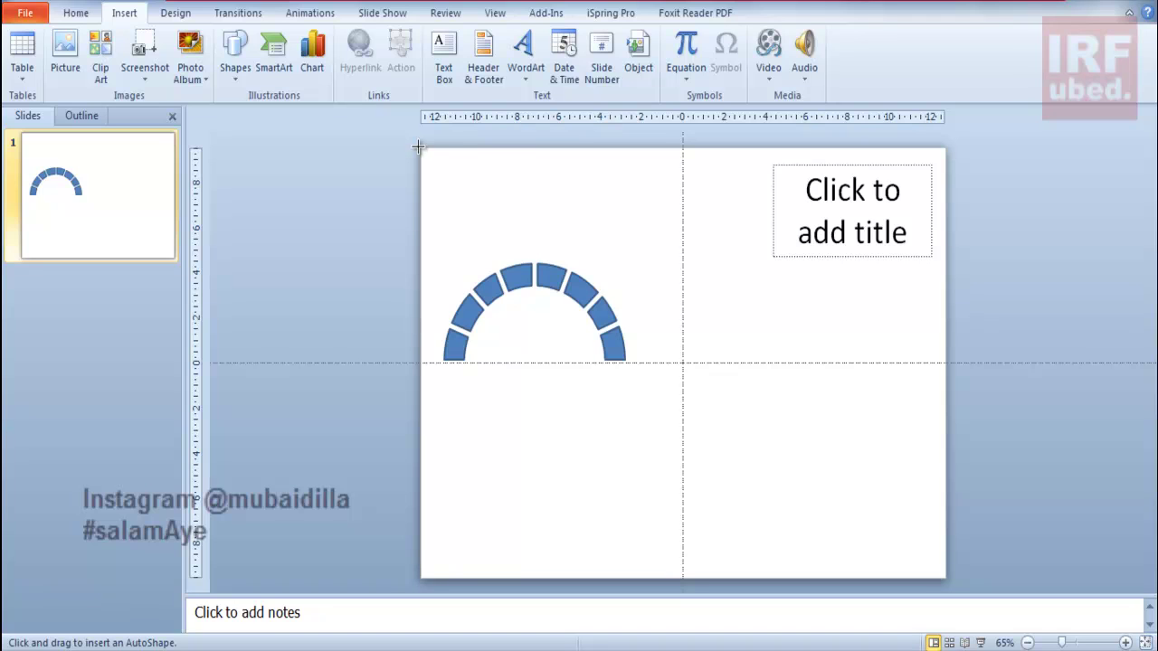
{"action": "left_click_drag", "start_coordinate": [420, 147], "coordinate": [945, 577]}
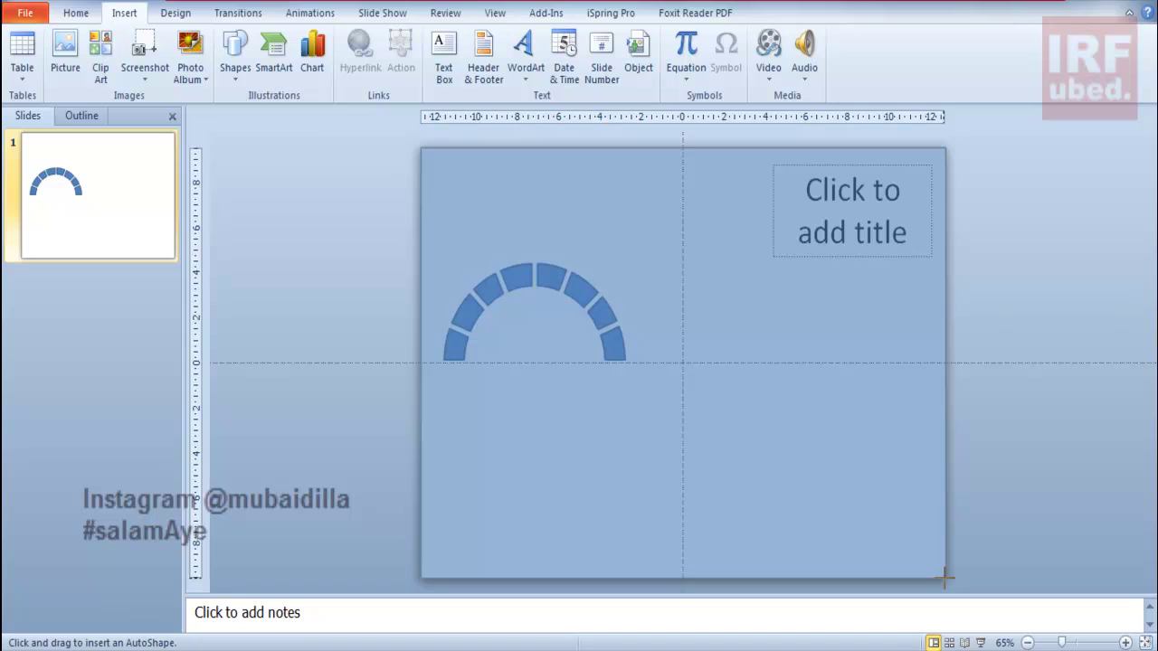
{"action": "left_click_drag", "start_coordinate": [944, 577], "coordinate": [943, 579]}
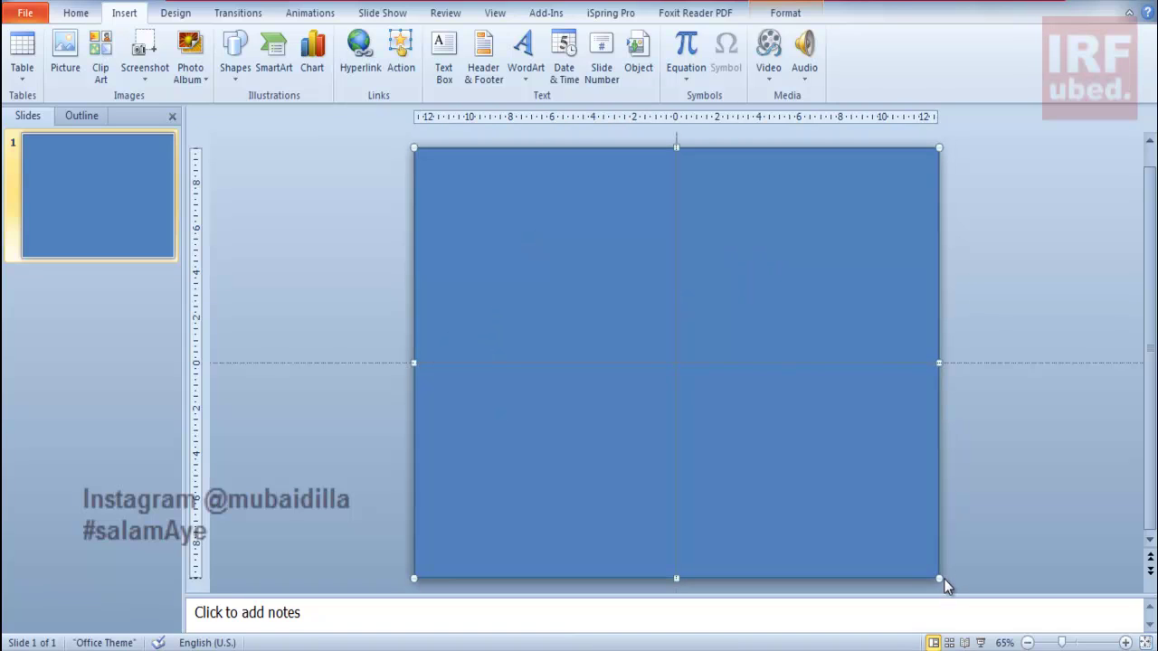
- Send the rectangle backward behind the arch and fill it with gold
{"action": "right_click", "coordinate": [926, 521]}
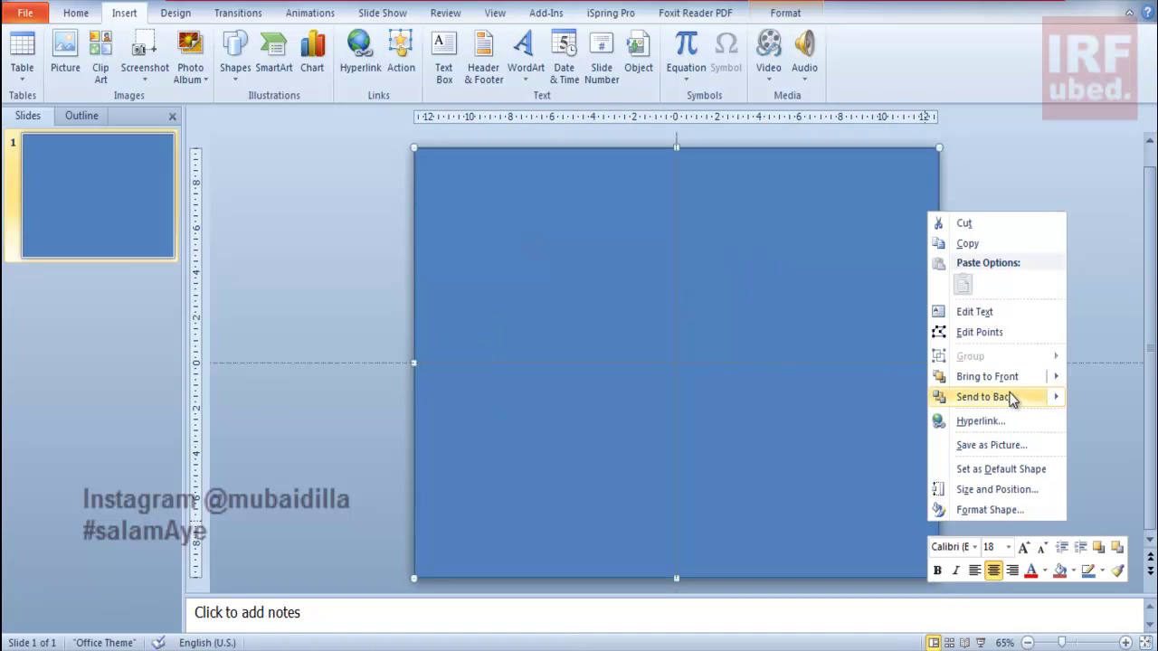
{"action": "mouse_move", "coordinate": [950, 400]}
{"action": "left_click", "coordinate": [886, 421]}
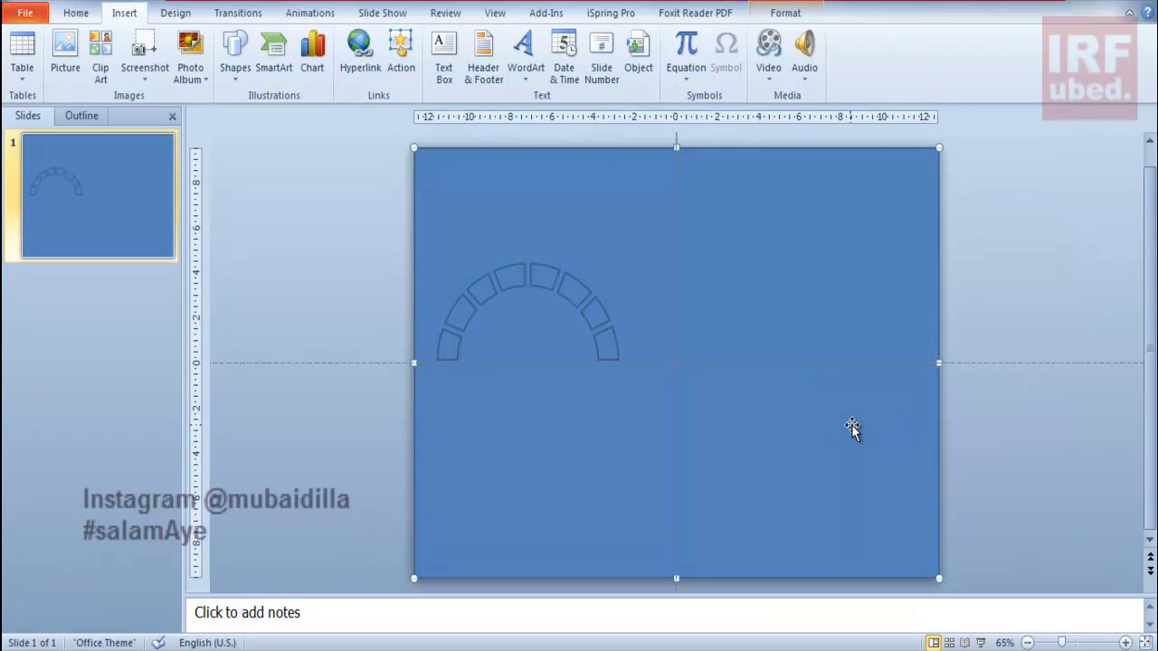
{"action": "left_click", "coordinate": [786, 15]}
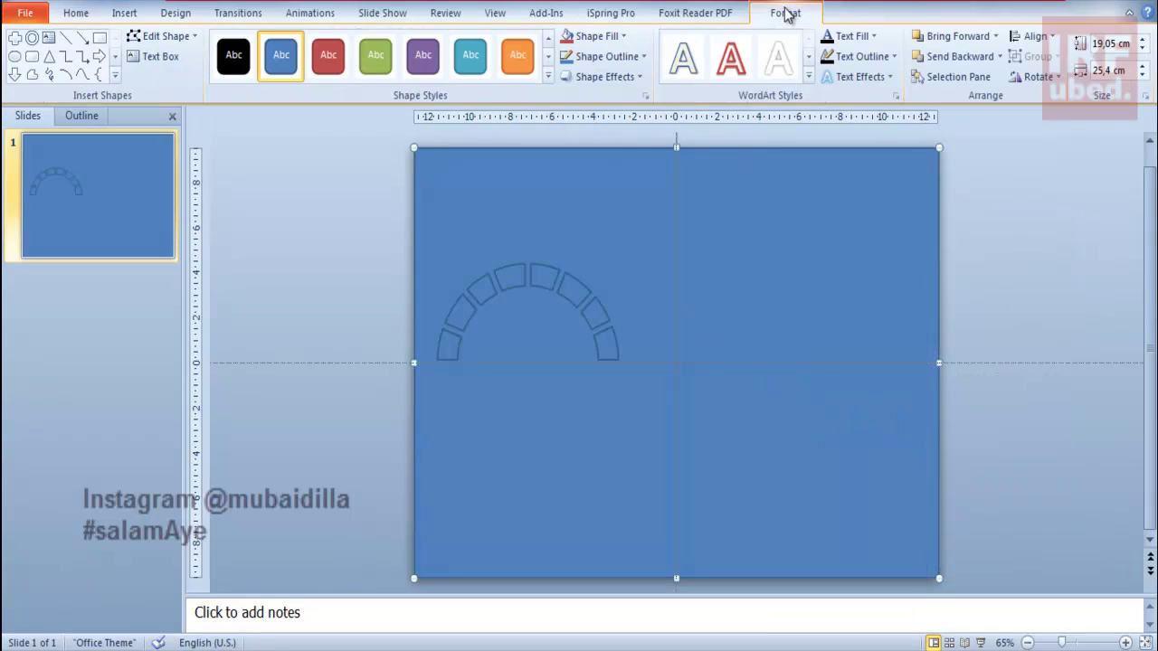
{"action": "left_click", "coordinate": [598, 40]}
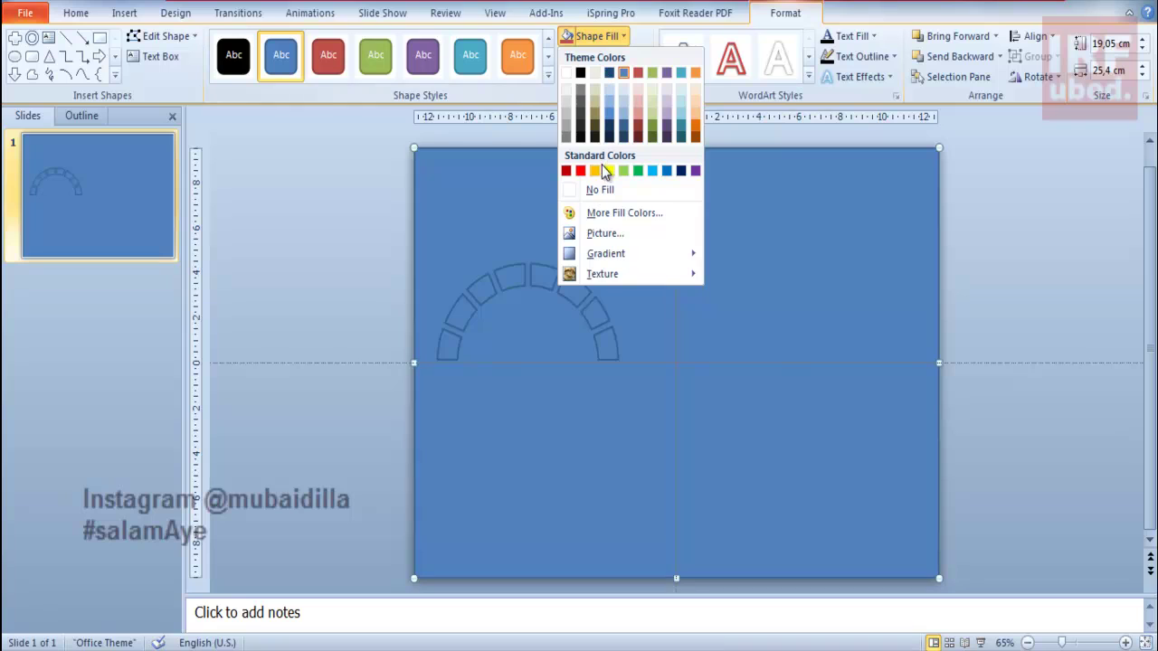
{"action": "left_click", "coordinate": [595, 171]}
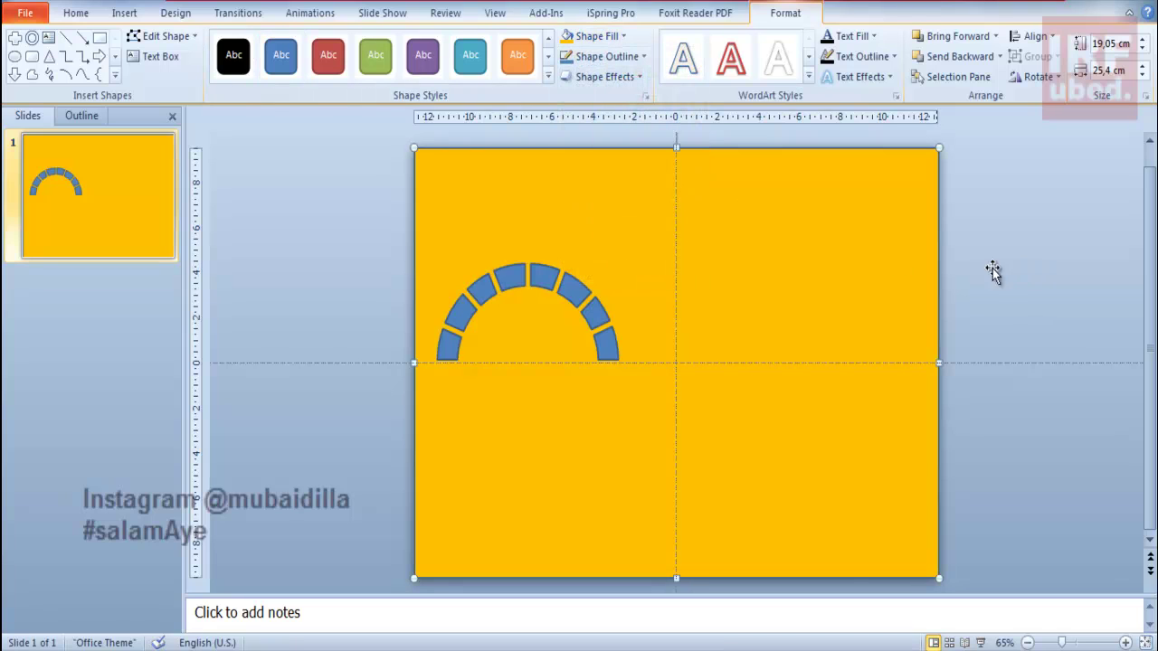
- Subtract the arch from the gold rectangle, then undo the cut
{"action": "left_click", "coordinate": [534, 264], "text": "shift"}
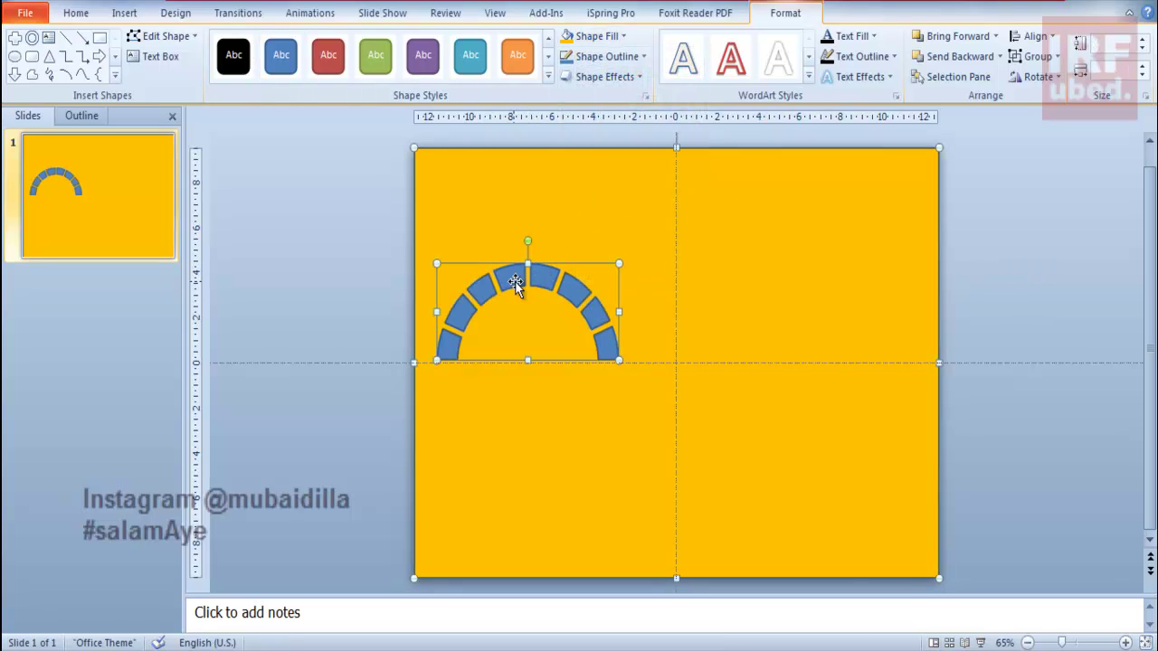
{"action": "left_click", "coordinate": [146, 7]}
{"action": "left_click", "coordinate": [156, 75]}
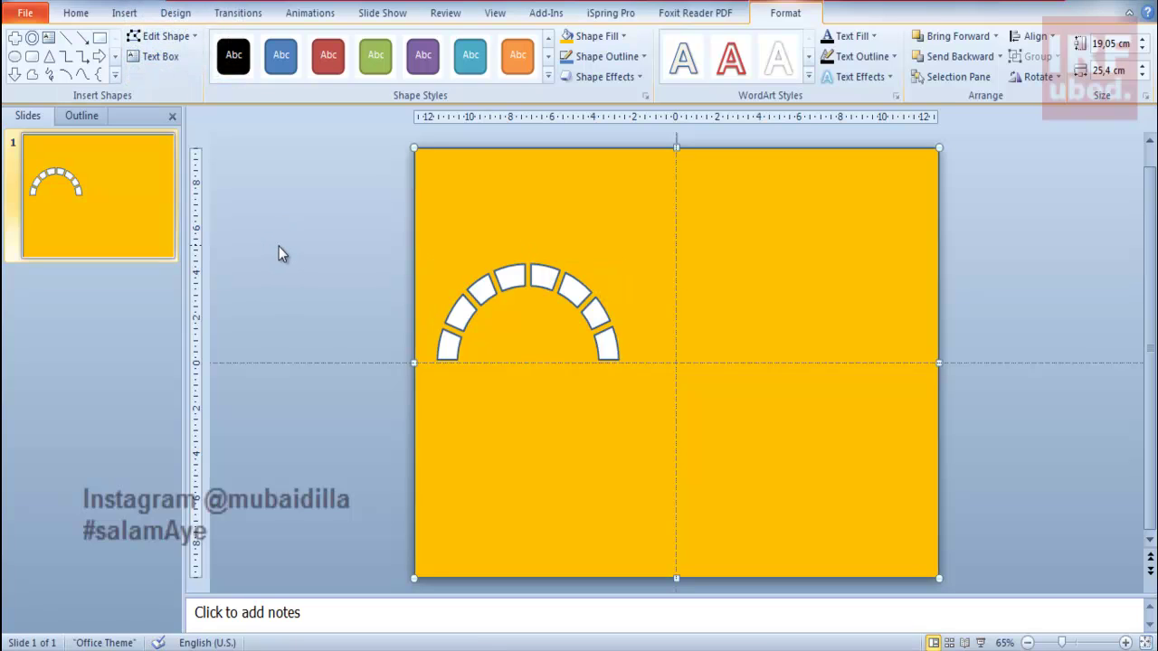
{"action": "key", "text": "ctrl+z"}
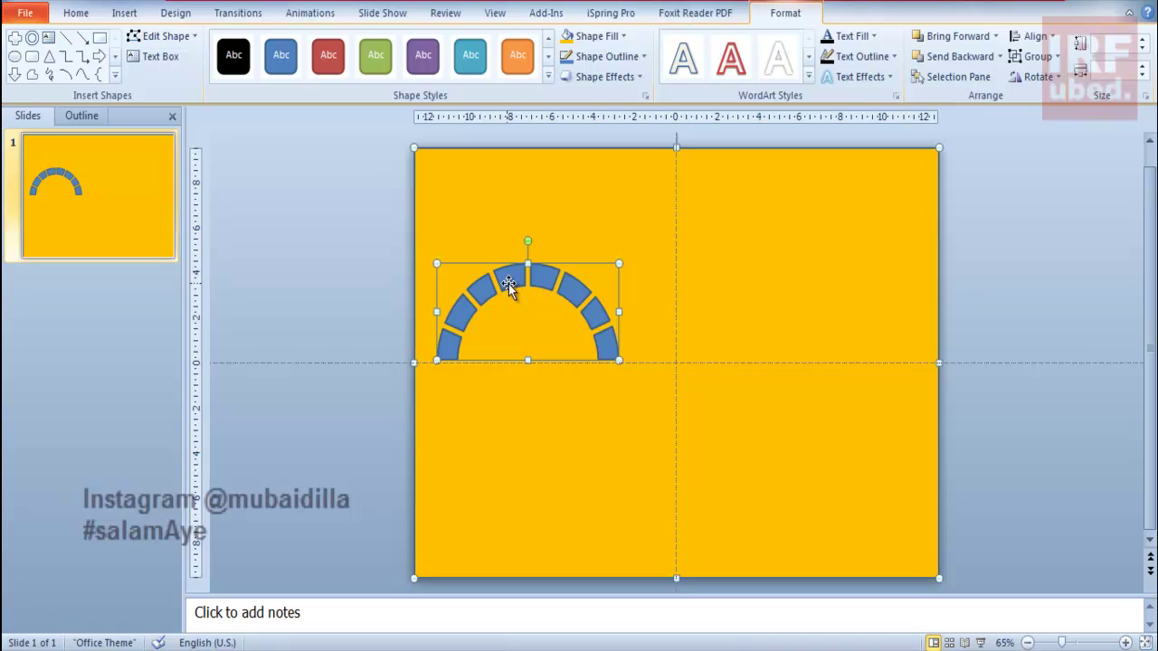
- Copy the arch to the right and select both arches, undoing an accidental resize
{"action": "left_click_drag", "start_coordinate": [505, 278], "coordinate": [674, 276]}
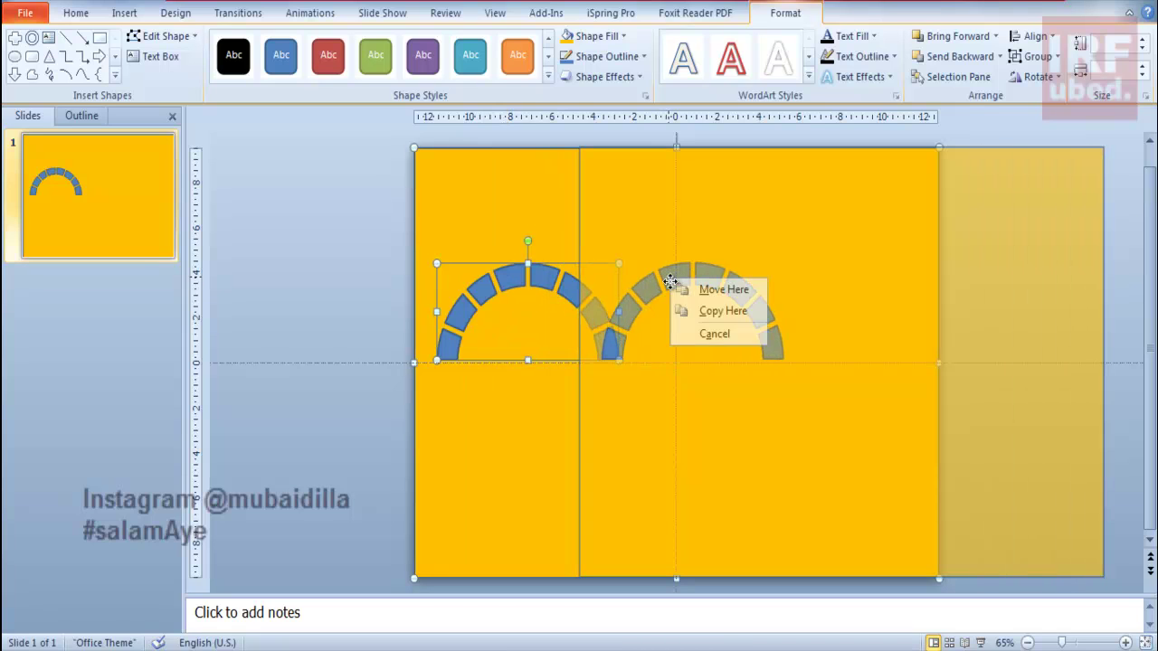
{"action": "left_click", "coordinate": [392, 259]}
{"action": "left_click_drag", "start_coordinate": [502, 280], "coordinate": [701, 278]}
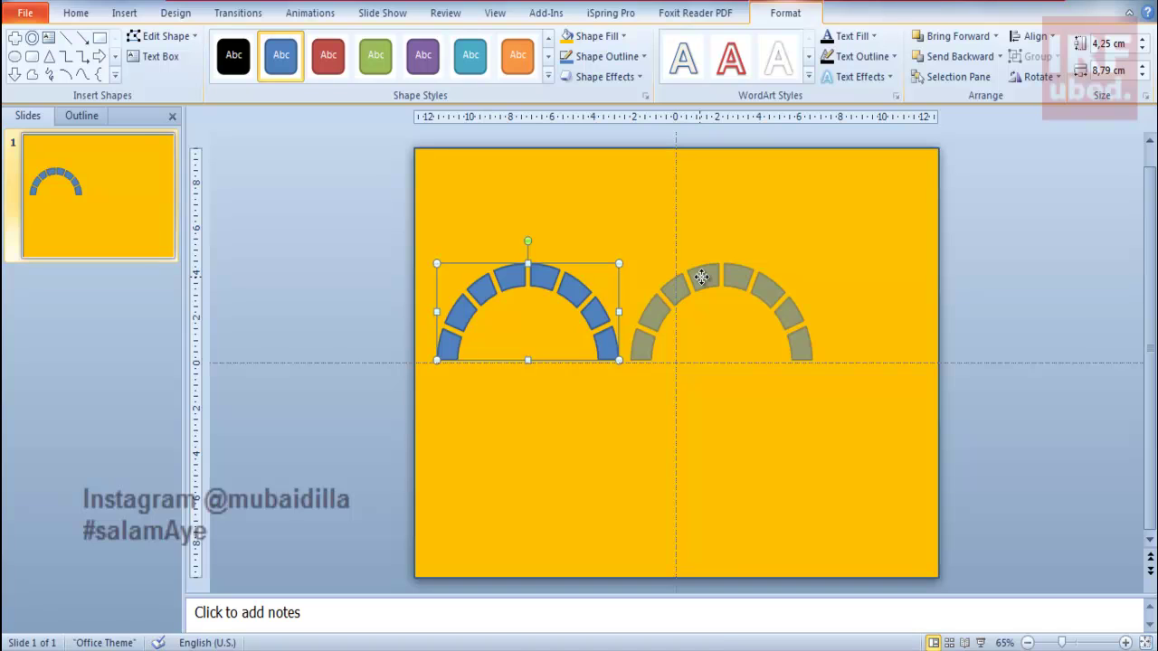
{"action": "left_click_drag", "start_coordinate": [700, 276], "coordinate": [701, 277]}
{"action": "left_click", "coordinate": [735, 310]}
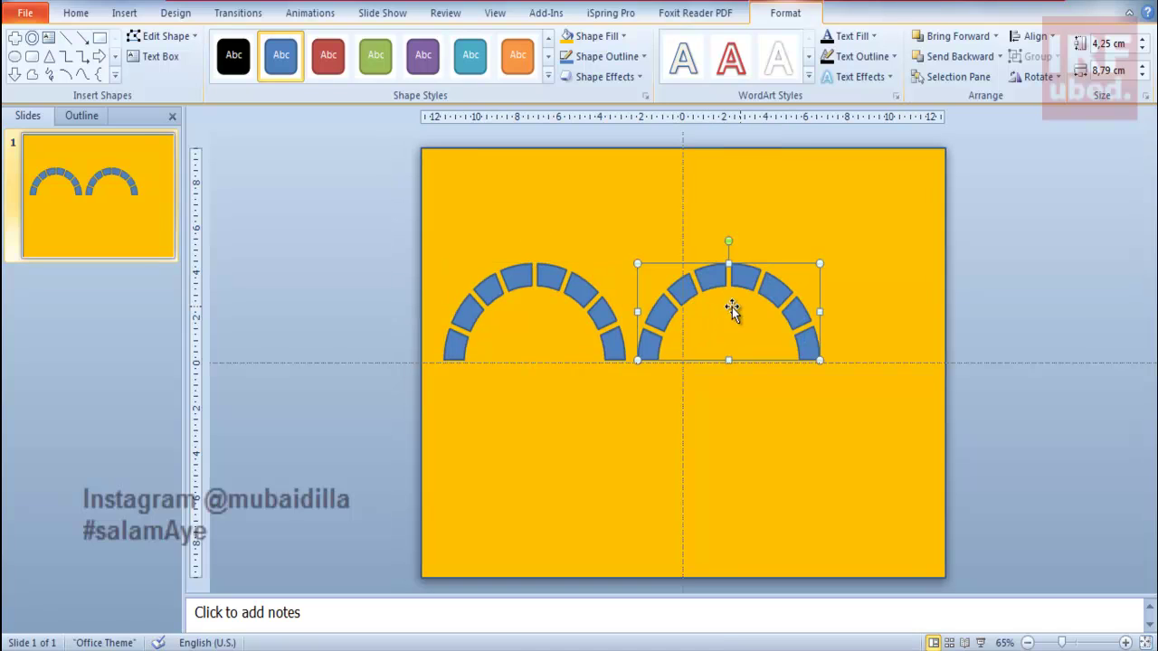
{"action": "left_click", "coordinate": [548, 292]}
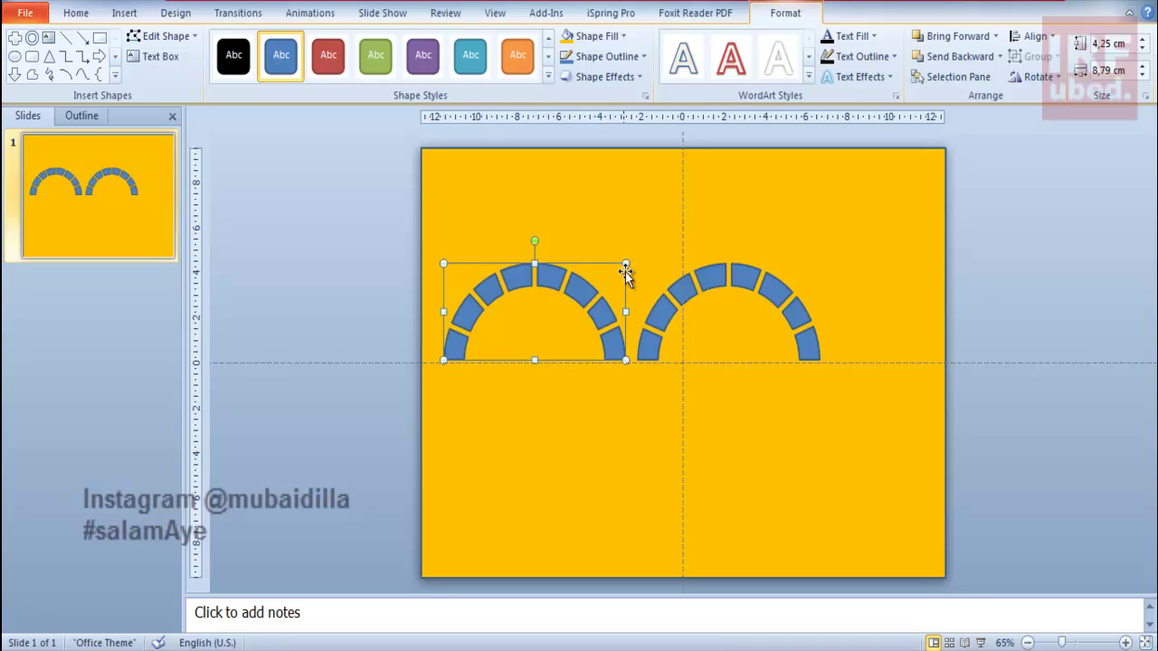
{"action": "left_click_drag", "start_coordinate": [621, 260], "coordinate": [602, 269]}
{"action": "key", "text": "ctrl+z"}
{"action": "left_click", "coordinate": [699, 281], "text": "shift"}
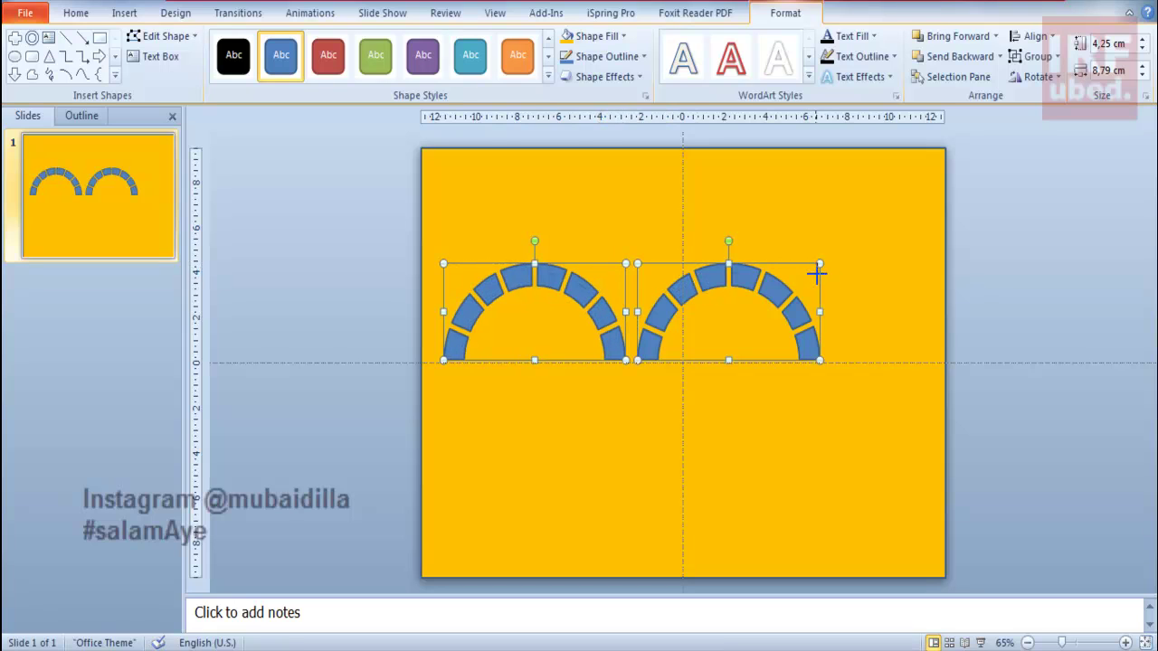
- Shrink both arches to 2.86 by 6.2 cm, move them closer, and add a third copy
{"action": "left_click_drag", "start_coordinate": [817, 274], "coordinate": [766, 301]}
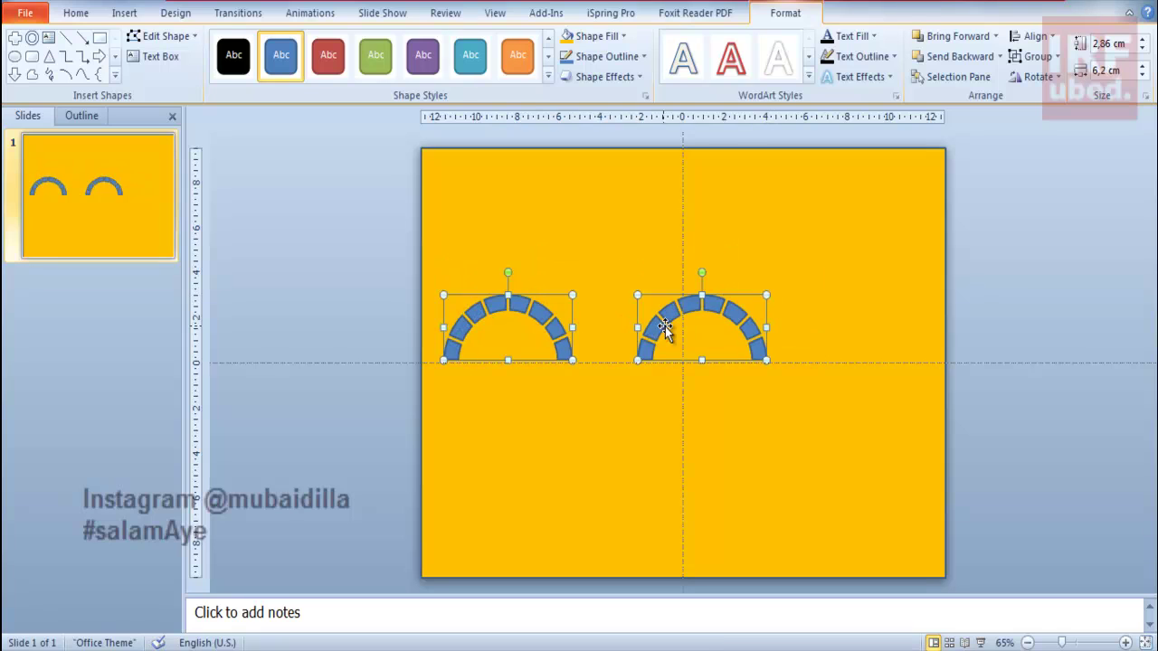
{"action": "left_click", "coordinate": [316, 313]}
{"action": "mouse_move", "coordinate": [677, 331]}
{"action": "left_mouse_down"}
{"action": "mouse_move", "coordinate": [615, 324]}
{"action": "mouse_move", "coordinate": [779, 319]}
{"action": "left_mouse_up"}
{"action": "left_click", "coordinate": [546, 325]}
{"action": "left_click", "coordinate": [432, 329]}
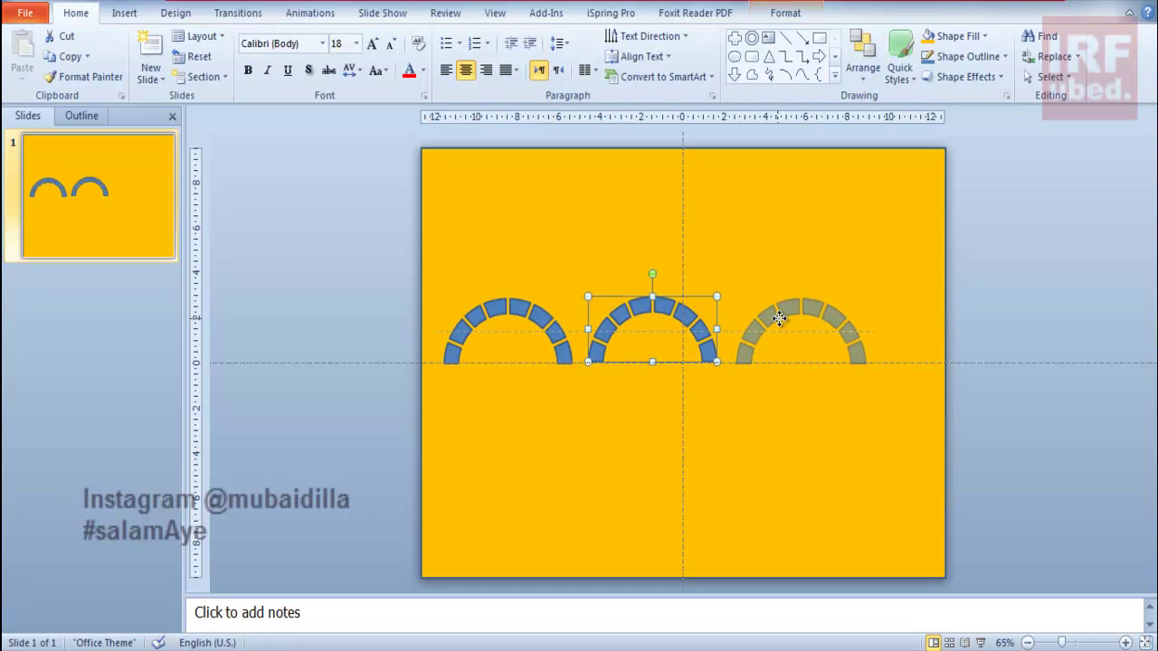
{"action": "left_click", "coordinate": [828, 352]}
- Nudge all three arches right, then select the first arch with the yellow background
{"action": "mouse_move", "coordinate": [995, 417]}
{"action": "left_mouse_down"}
{"action": "mouse_move", "coordinate": [455, 328]}
{"action": "mouse_move", "coordinate": [404, 256]}
{"action": "left_mouse_up"}
{"action": "key", "text": "Right"}
{"action": "key", "text": "Right"}
{"action": "key", "text": "Right"}
{"action": "key", "text": "Right"}
{"action": "key", "text": "Right"}
{"action": "key", "text": "Right"}
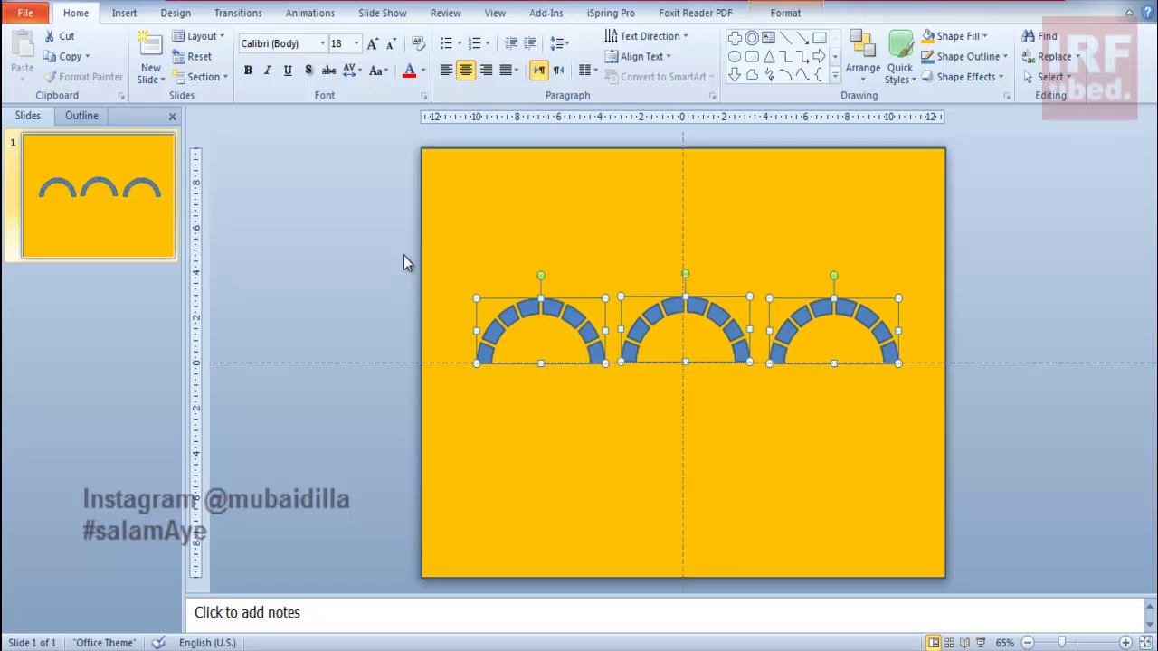
{"action": "left_click", "coordinate": [1095, 259]}
{"action": "left_click", "coordinate": [544, 304]}
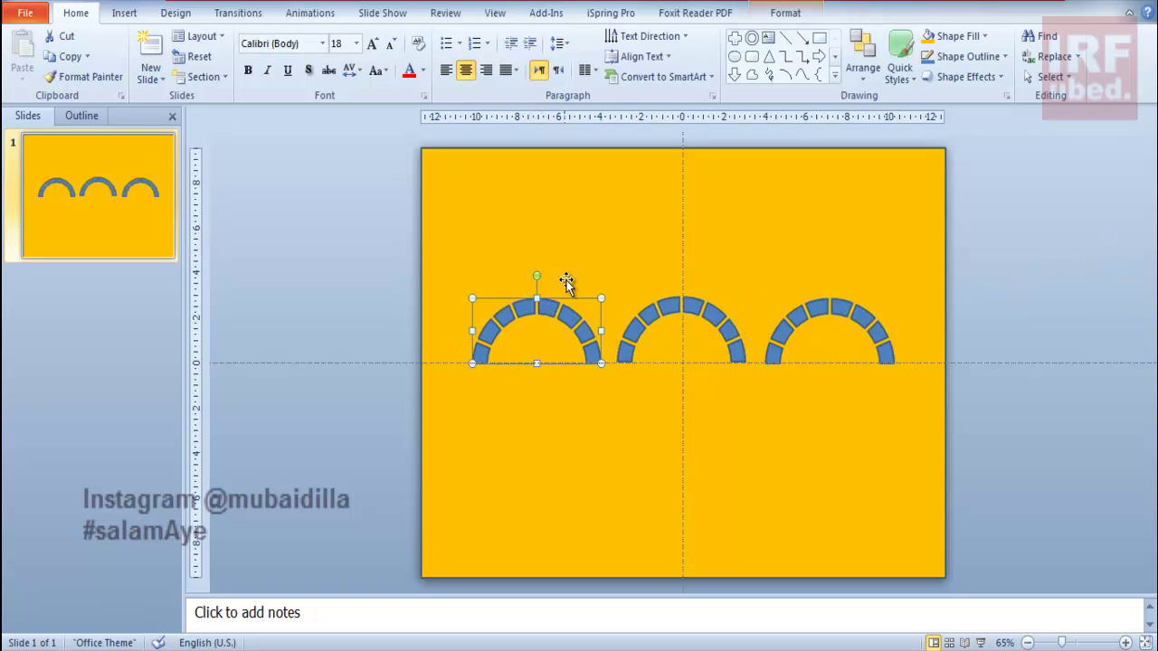
{"action": "left_click", "coordinate": [549, 239], "text": "shift"}
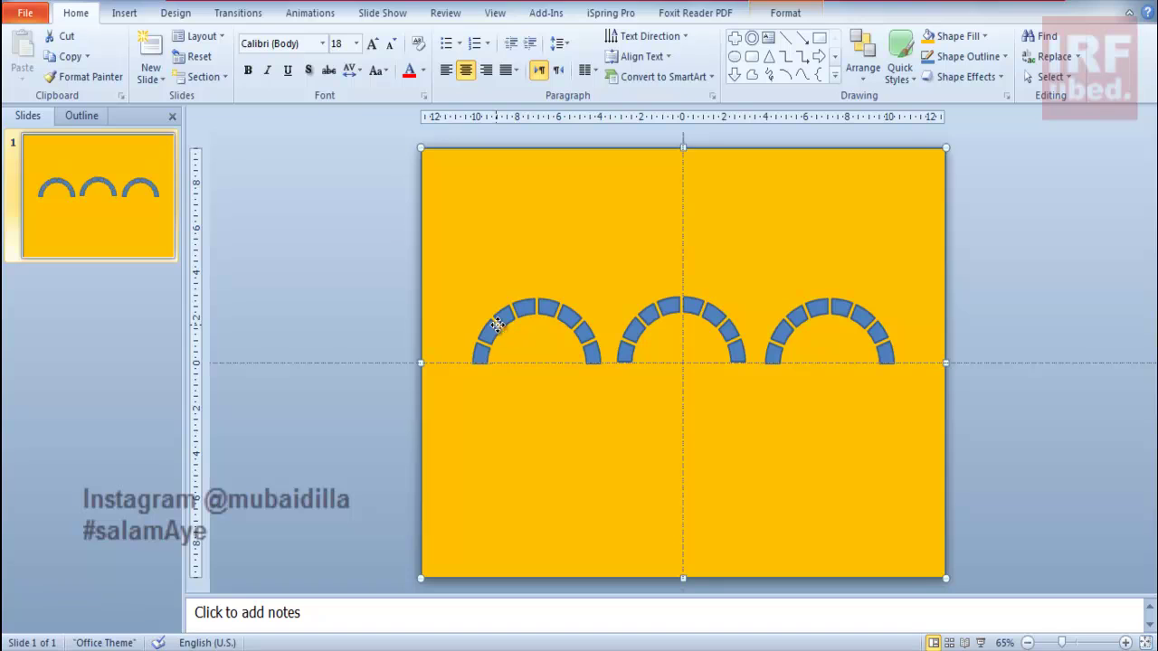
- Shape Subtract each of the three arches from the gold background rectangle
{"action": "left_click", "coordinate": [134, 4]}
{"action": "left_click", "coordinate": [186, 72]}
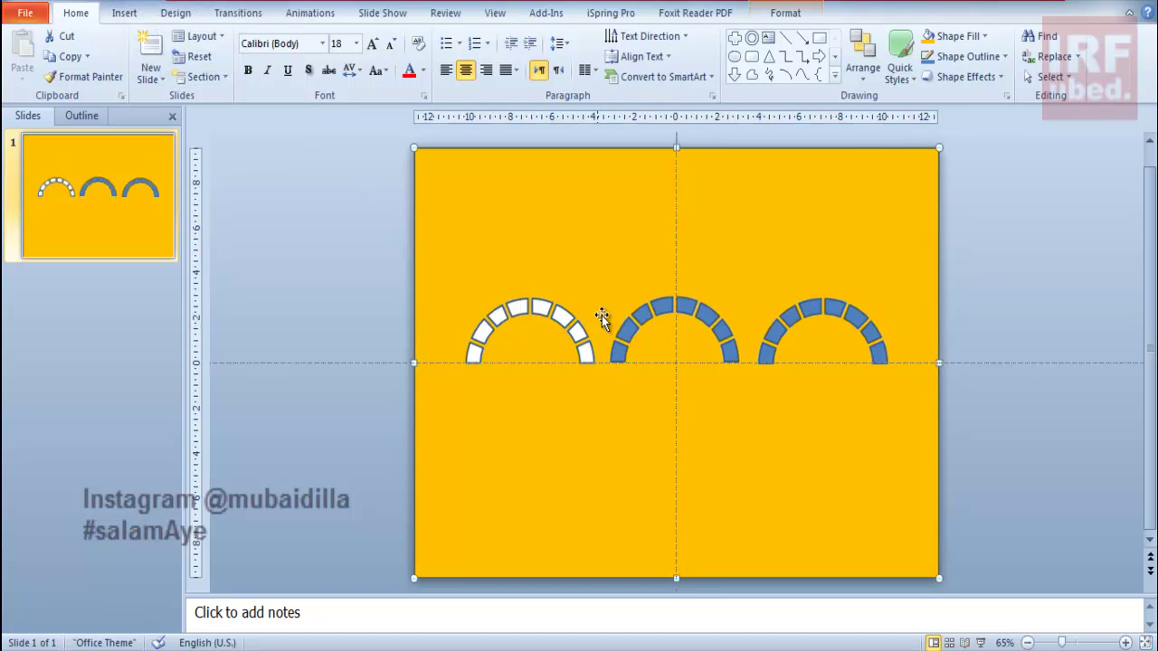
{"action": "left_click", "coordinate": [655, 313]}
{"action": "left_click", "coordinate": [642, 295]}
{"action": "left_click", "coordinate": [634, 307], "text": "shift"}
{"action": "left_click", "coordinate": [134, 8]}
{"action": "left_click", "coordinate": [186, 72]}
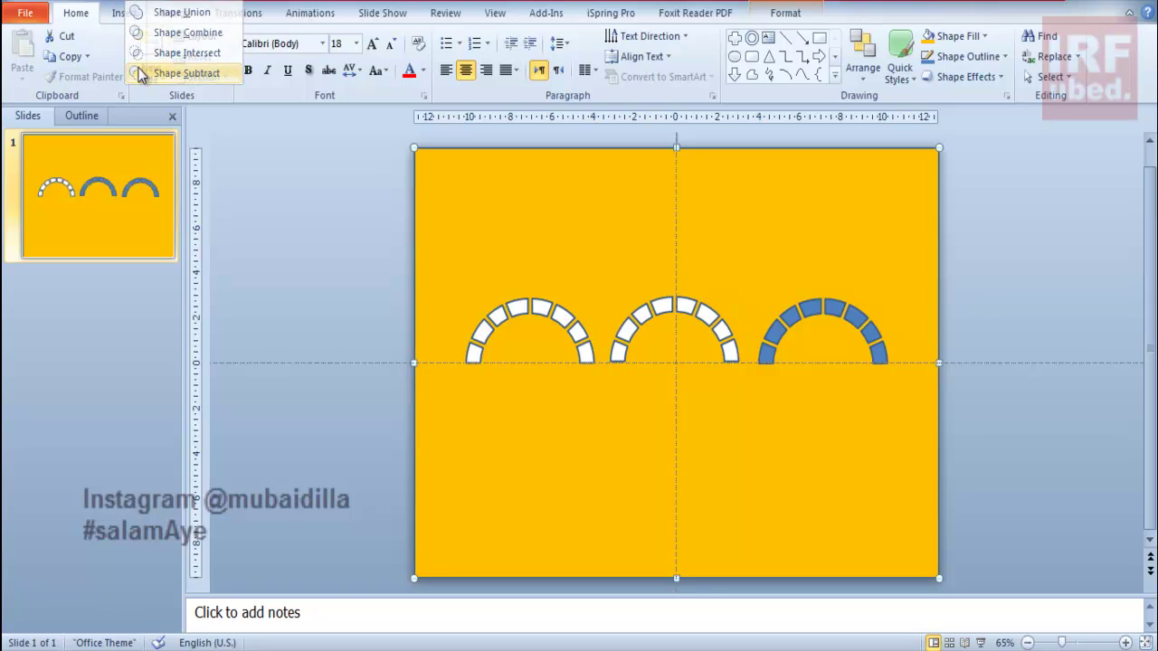
{"action": "left_click", "coordinate": [808, 310]}
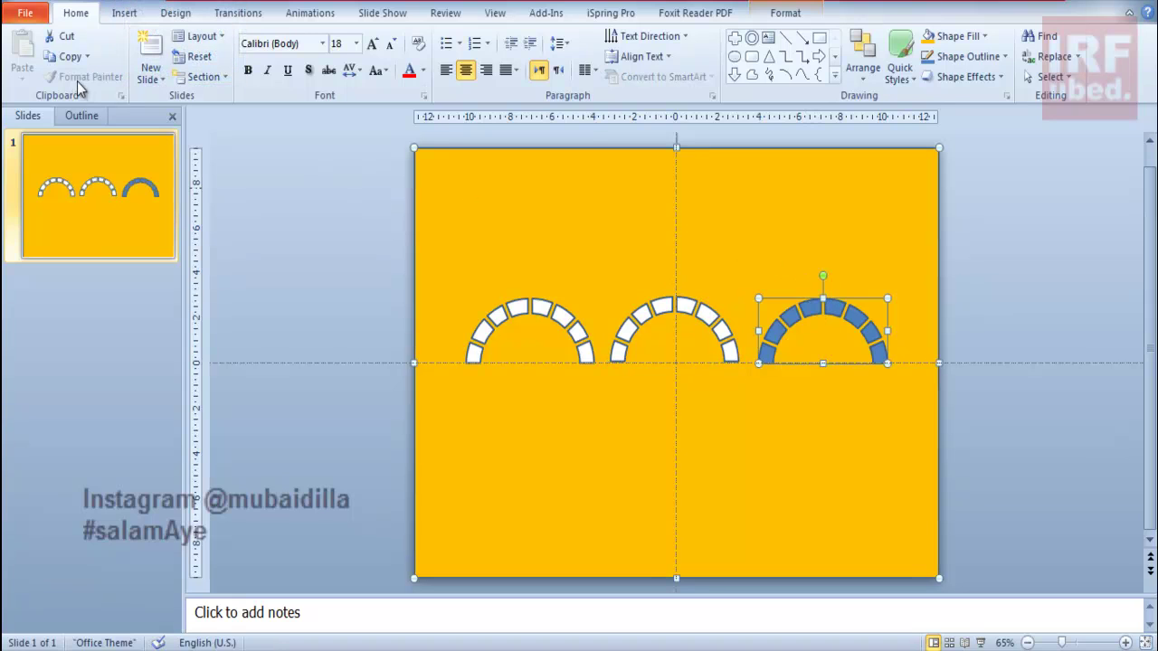
{"action": "left_click", "coordinate": [134, 7]}
{"action": "left_click", "coordinate": [152, 73]}
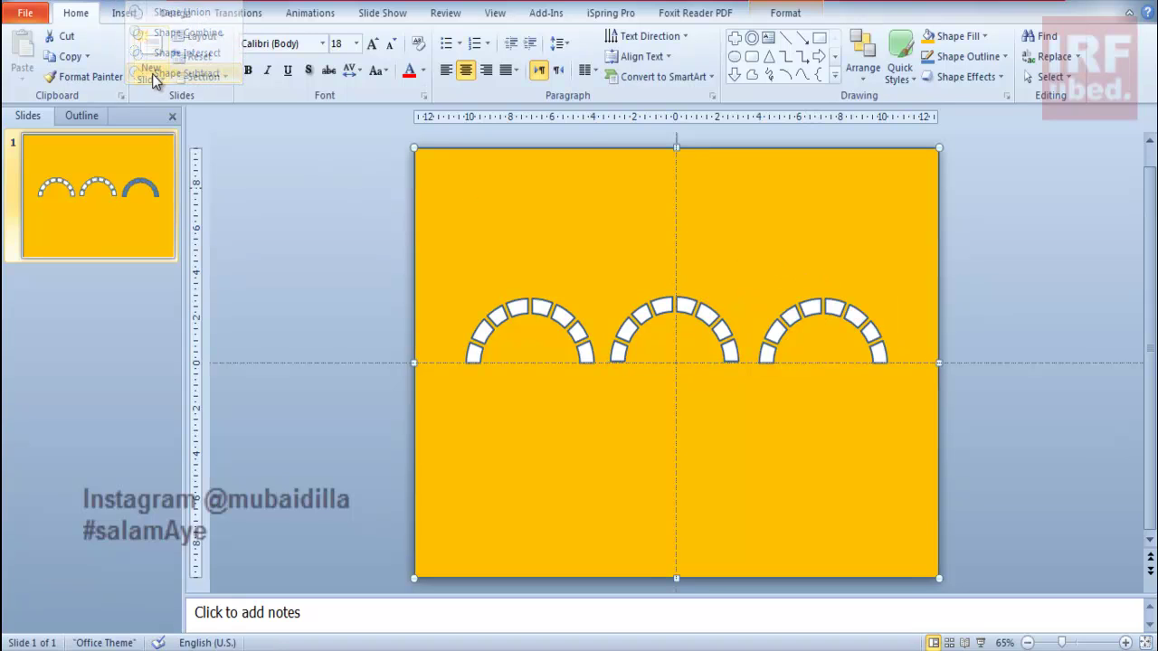
- Set the background shape to No Outline and preview the slide in Slide Show
{"action": "left_click", "coordinate": [487, 310]}
{"action": "left_click", "coordinate": [609, 59]}
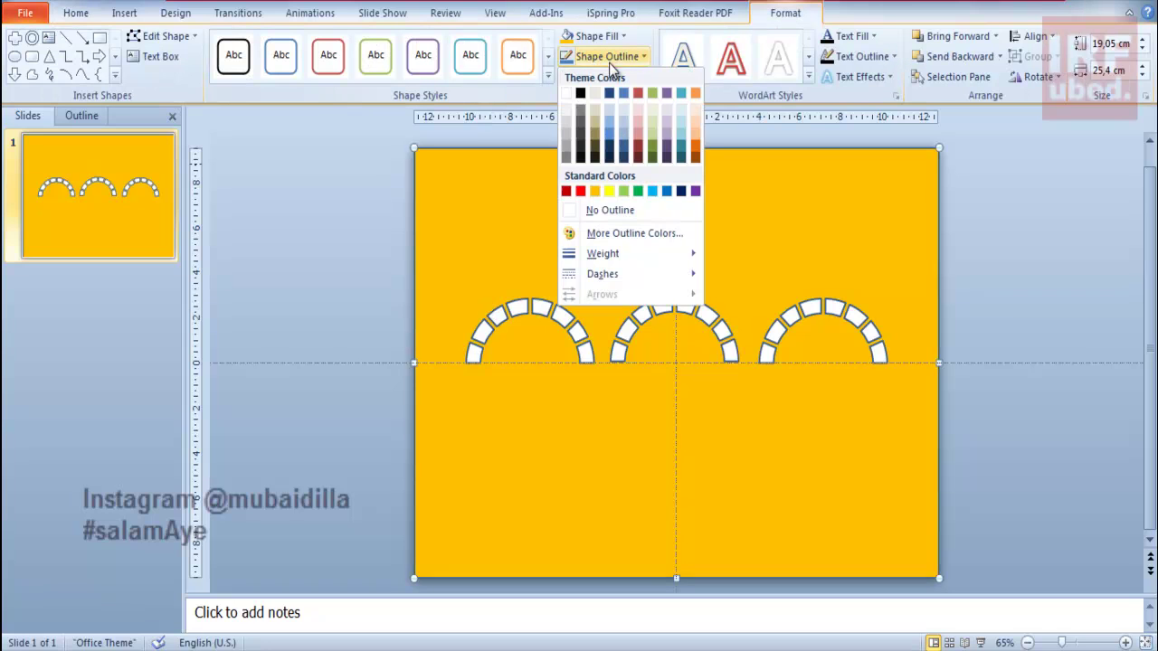
{"action": "left_click", "coordinate": [610, 210]}
{"action": "left_click", "coordinate": [962, 562]}
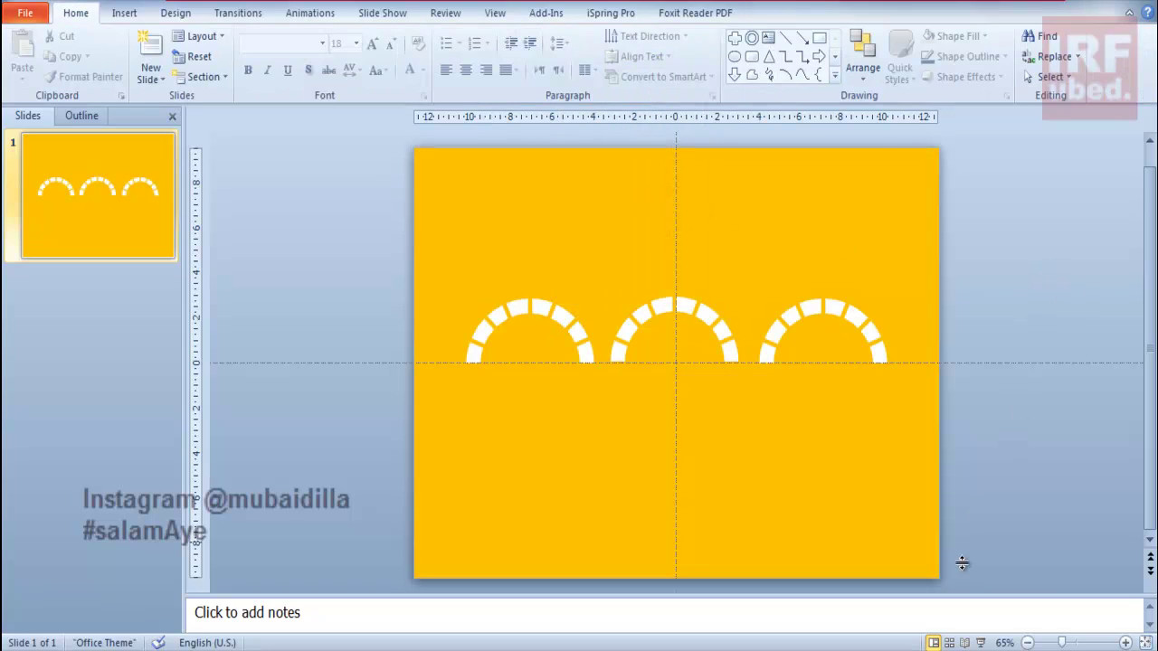
{"action": "left_click", "coordinate": [980, 642]}
- Draw a rectangle over the left arch and send it behind the backdrop so its openings show blue
{"action": "key", "text": "Escape"}
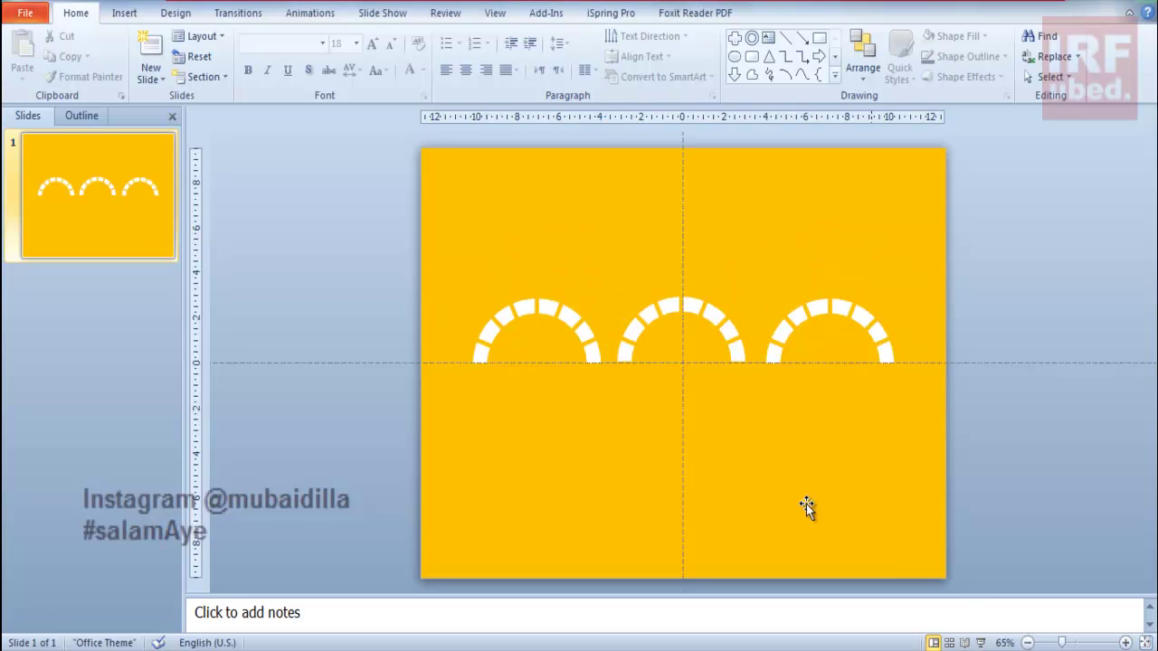
{"action": "left_click", "coordinate": [511, 396]}
{"action": "left_click", "coordinate": [310, 269]}
{"action": "left_click", "coordinate": [143, 15]}
{"action": "left_click", "coordinate": [224, 80]}
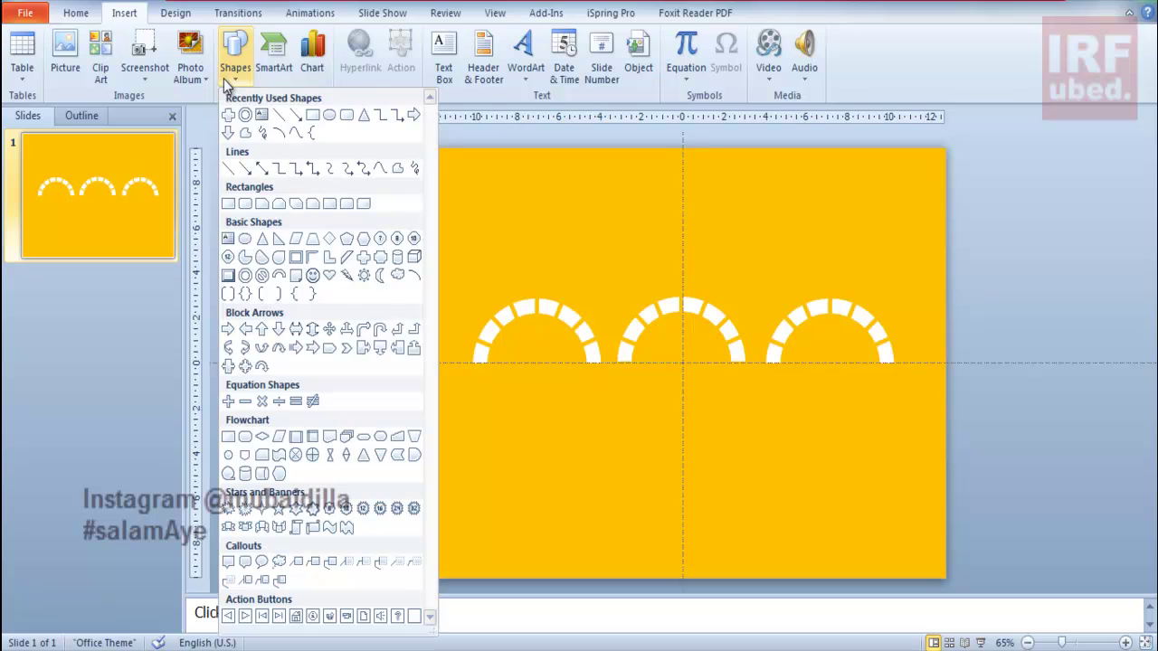
{"action": "left_click", "coordinate": [312, 115]}
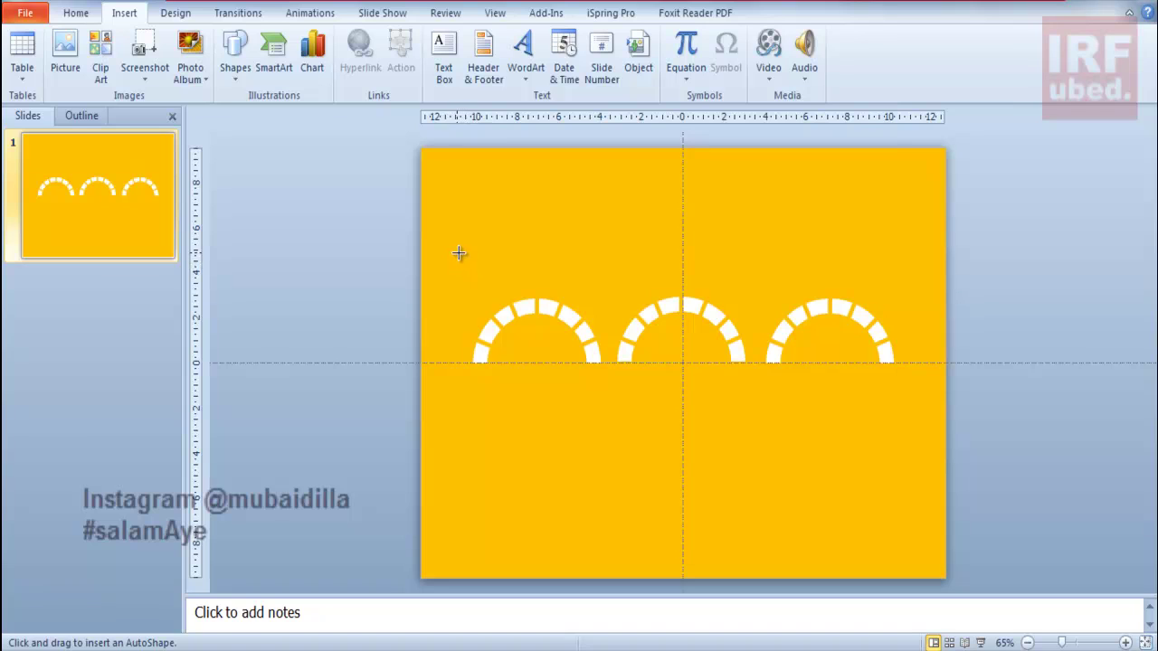
{"action": "left_click_drag", "start_coordinate": [464, 282], "coordinate": [605, 378]}
{"action": "right_click", "coordinate": [561, 335]}
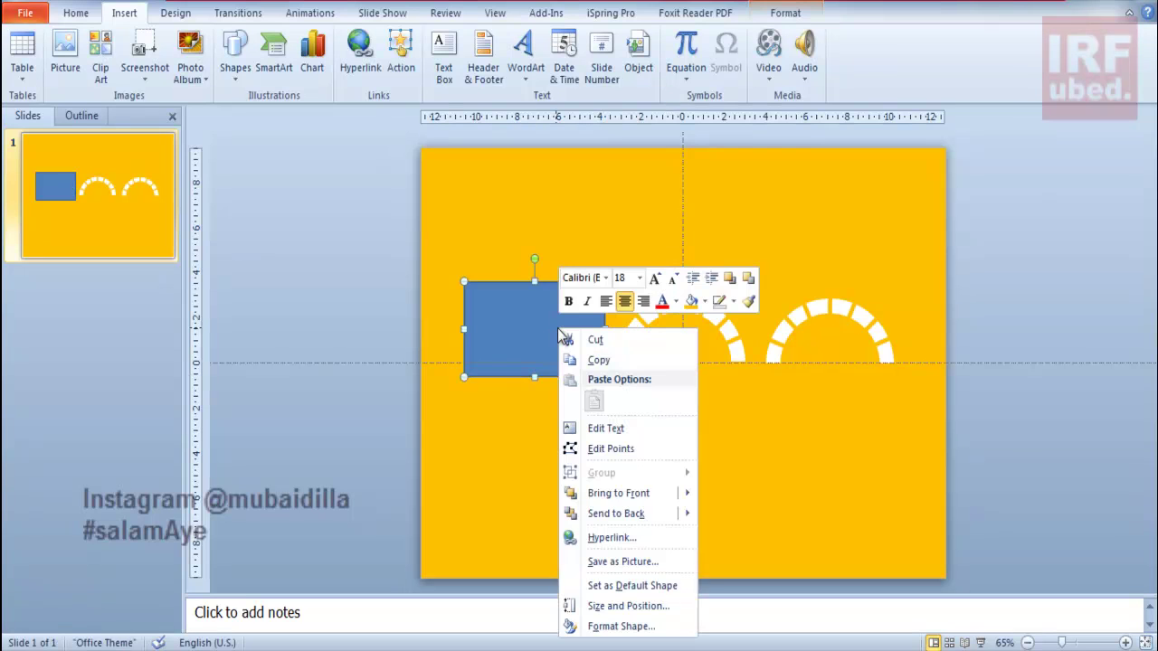
{"action": "mouse_move", "coordinate": [645, 513]}
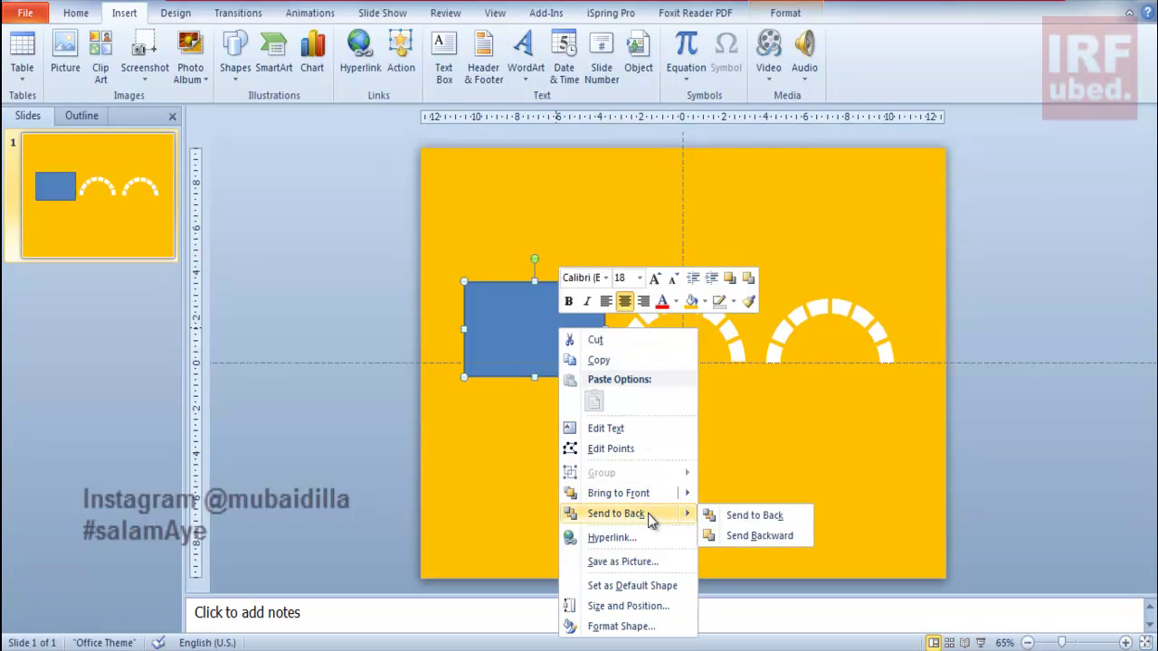
{"action": "left_click", "coordinate": [743, 517]}
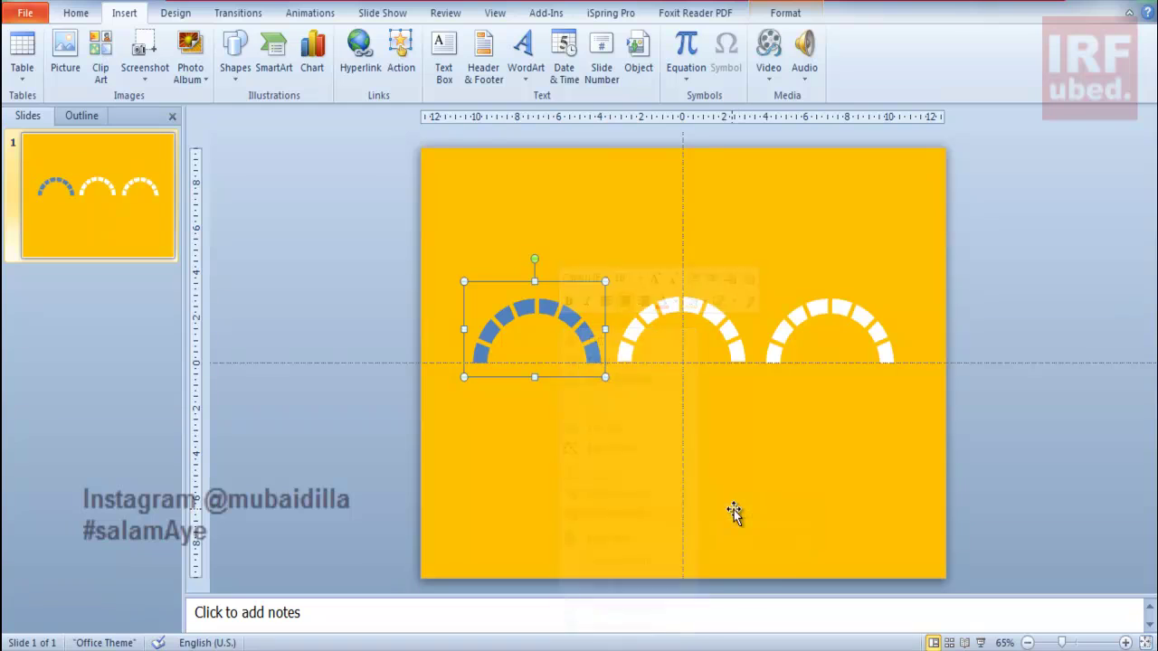
{"action": "left_click", "coordinate": [787, 13]}
- Fill the left arch's rectangle green
{"action": "left_click", "coordinate": [602, 40]}
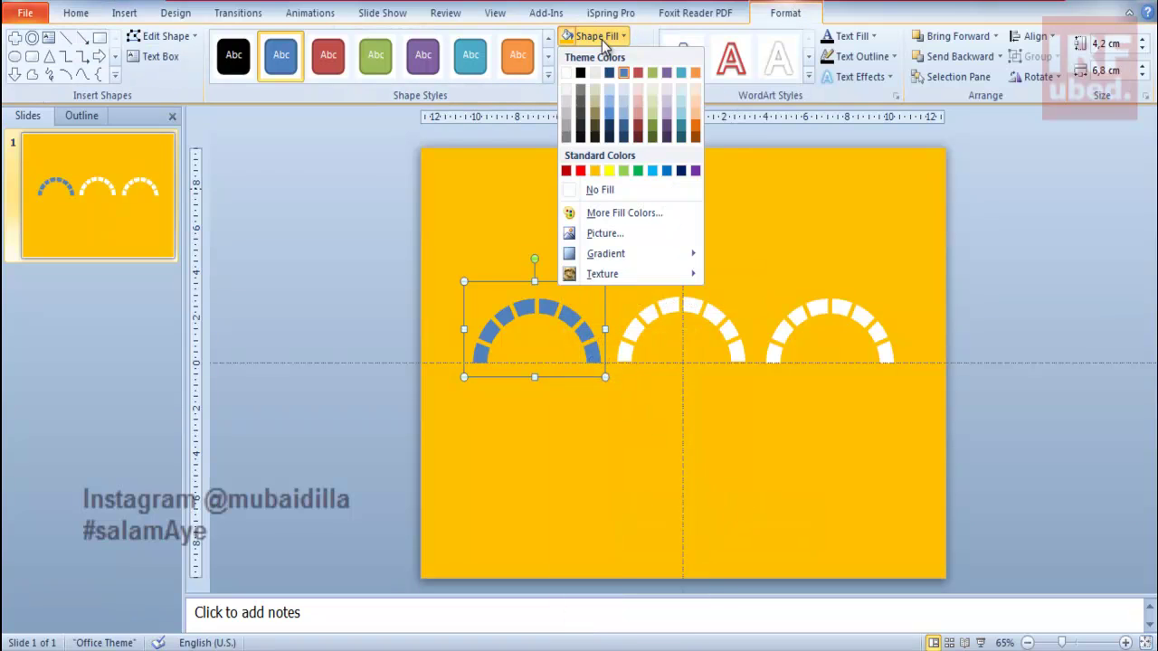
{"action": "left_click", "coordinate": [637, 172]}
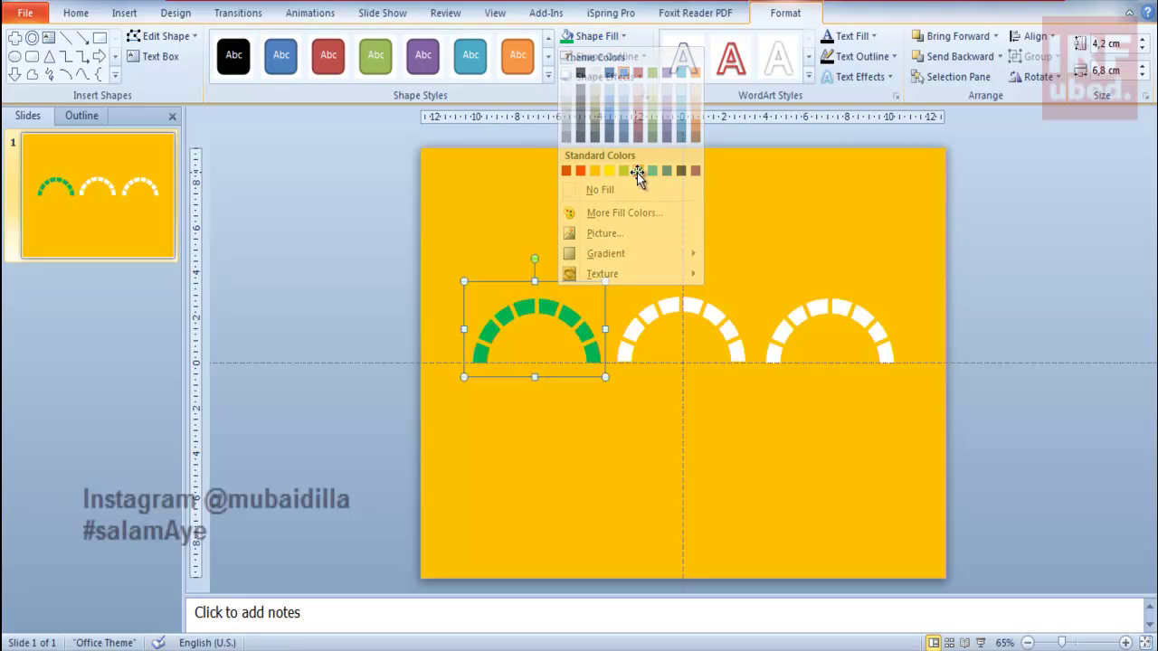
{"action": "left_click_drag", "start_coordinate": [604, 297], "coordinate": [711, 299]}
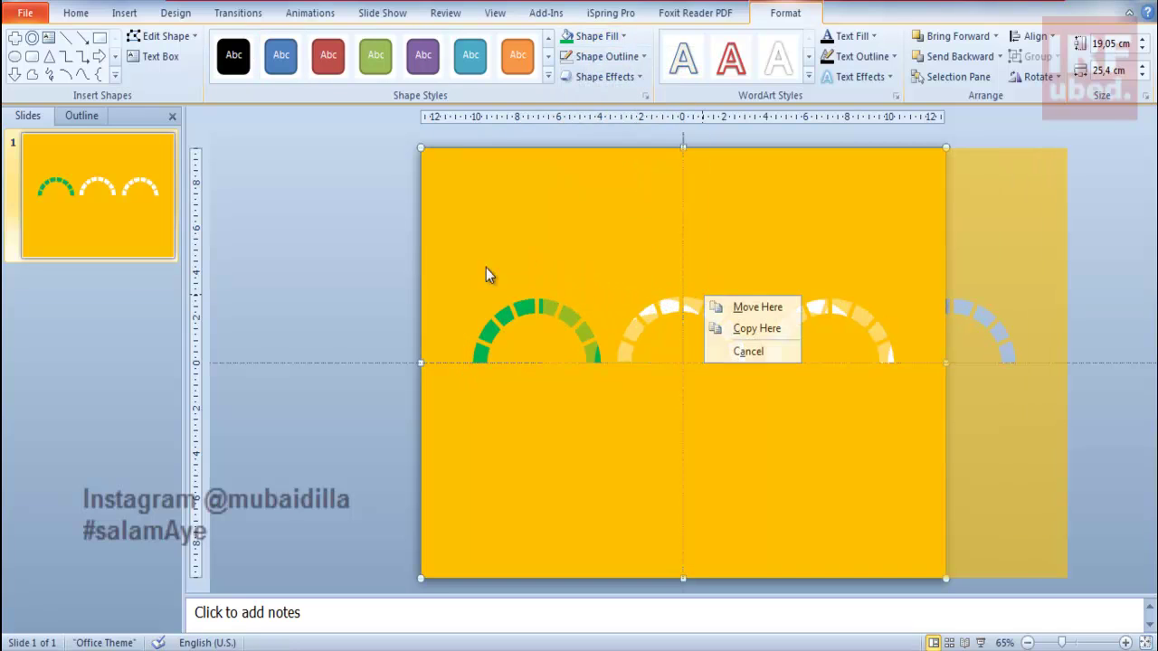
{"action": "left_click", "coordinate": [449, 292]}
- Copy the rectangle over the middle arch, fill it red, and send it behind the backdrop
{"action": "left_click_drag", "start_coordinate": [500, 320], "coordinate": [657, 308]}
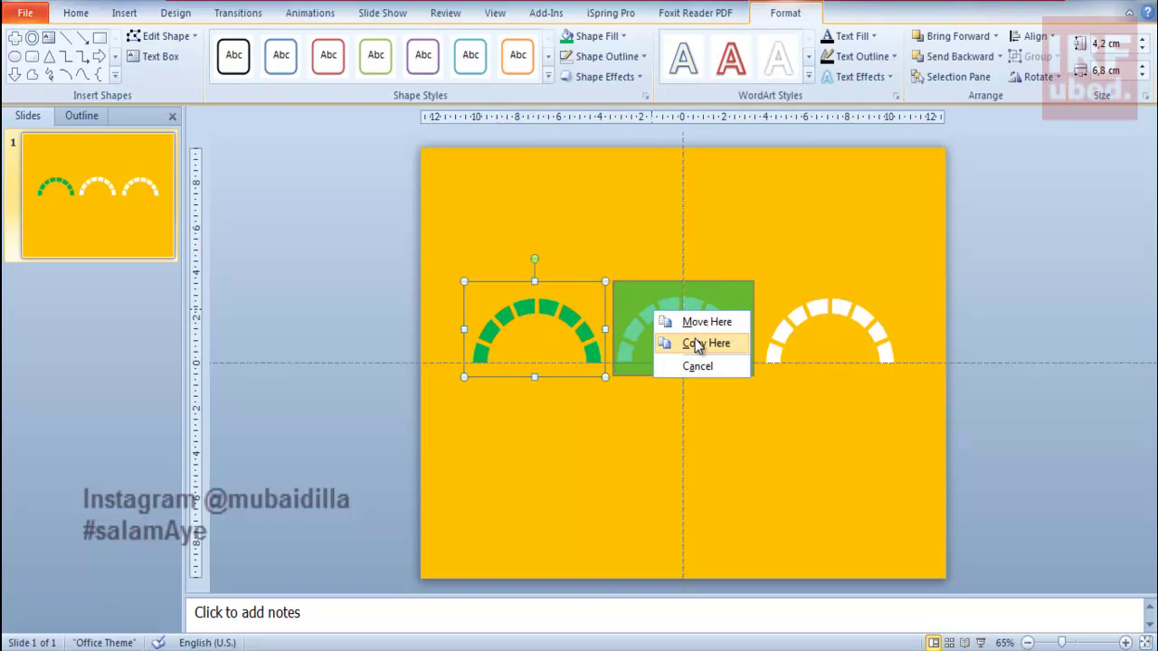
{"action": "left_click", "coordinate": [695, 338]}
{"action": "right_click", "coordinate": [665, 319]}
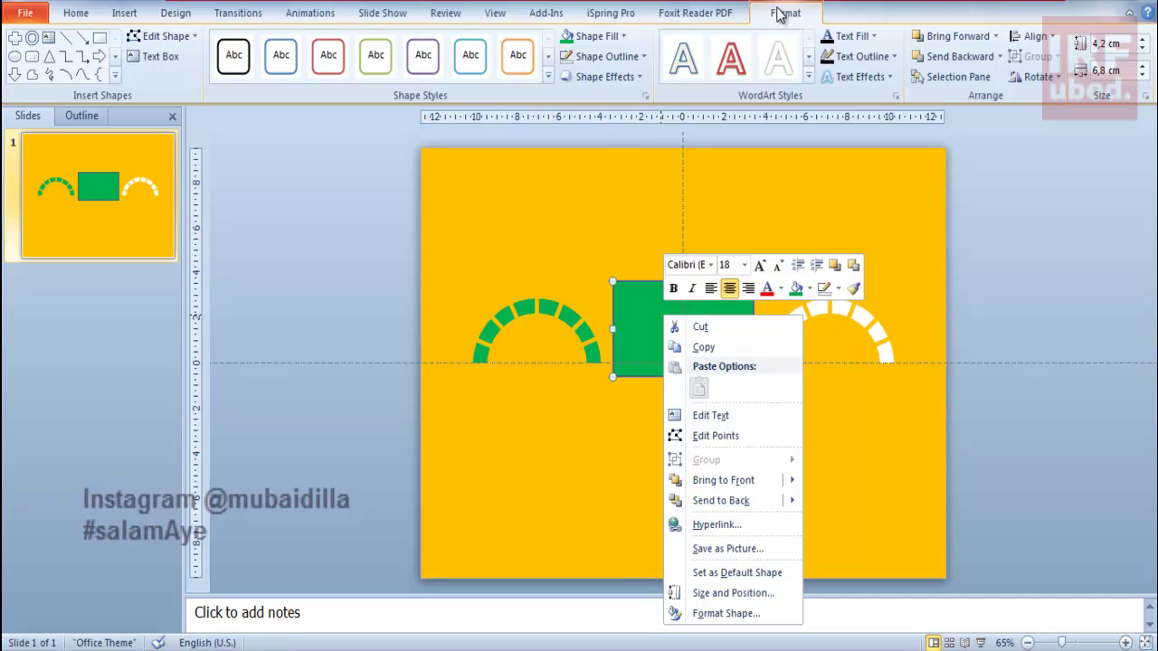
{"action": "left_click", "coordinate": [611, 34]}
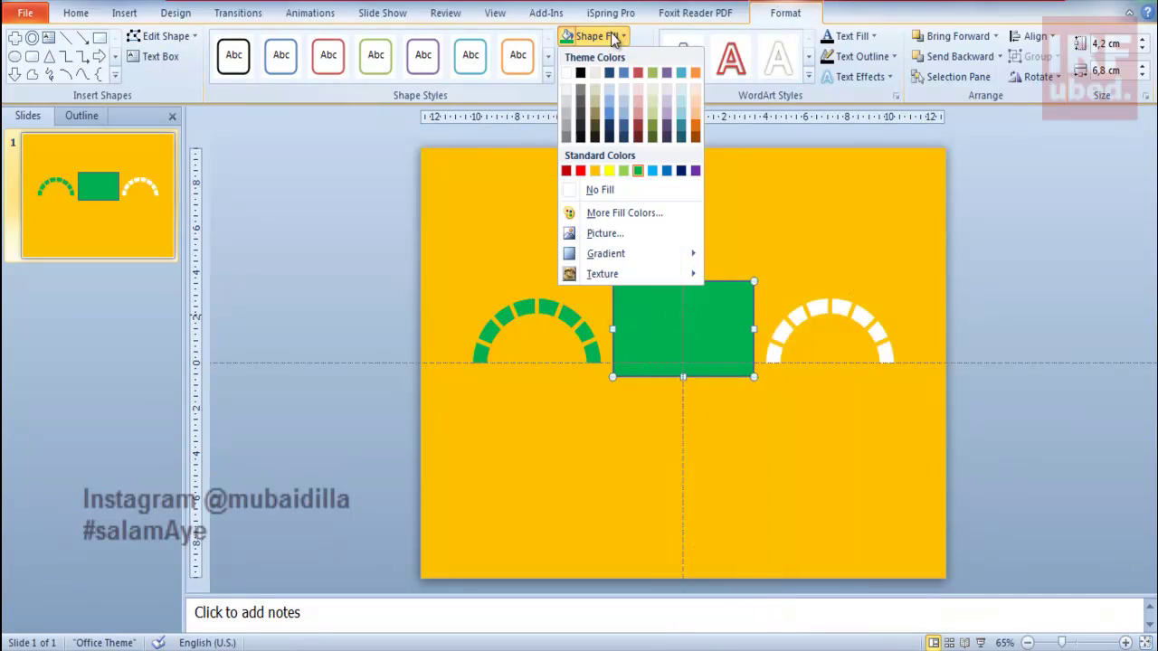
{"action": "left_click", "coordinate": [566, 171]}
{"action": "right_click", "coordinate": [647, 319]}
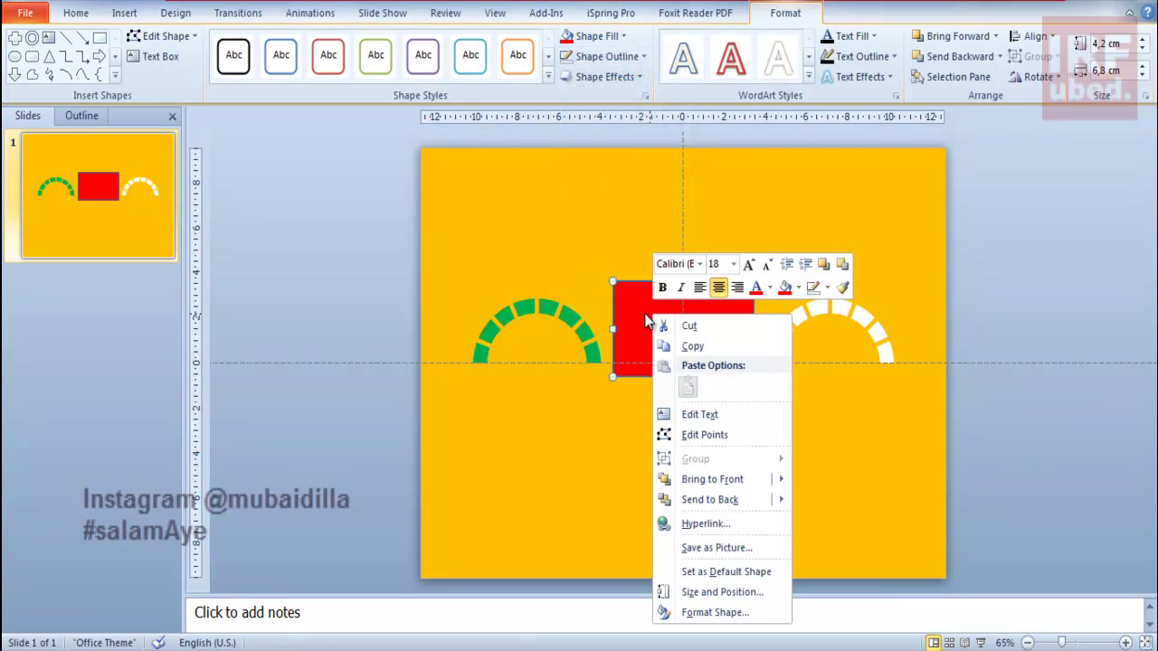
{"action": "left_click", "coordinate": [741, 499]}
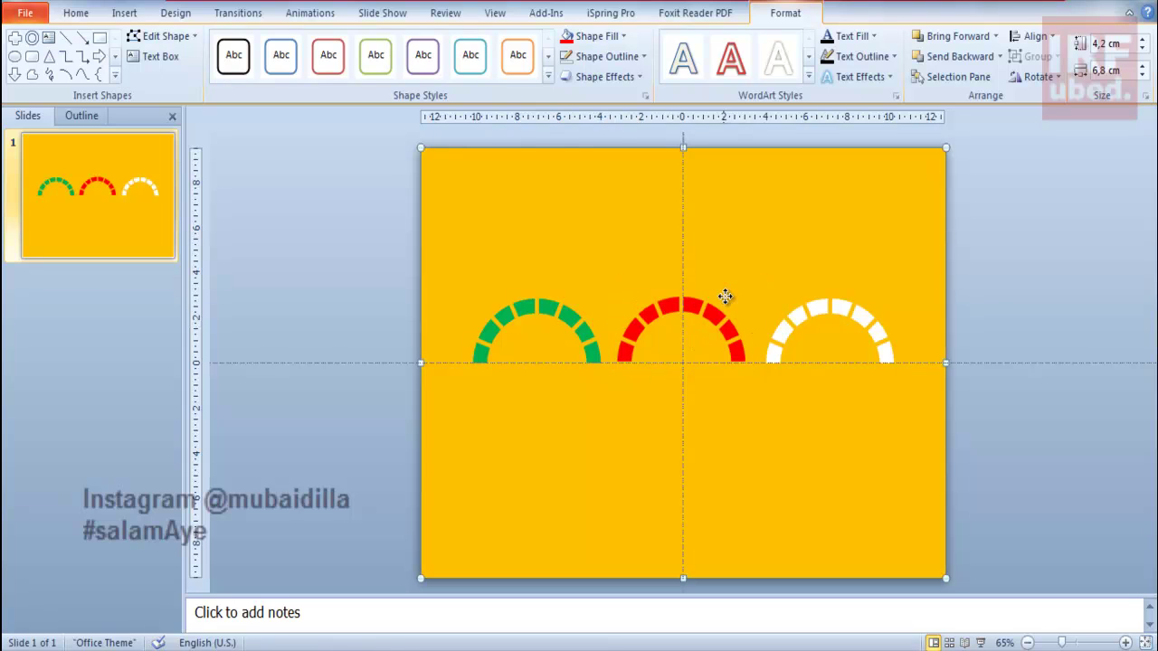
{"action": "left_click_drag", "start_coordinate": [729, 303], "coordinate": [766, 295]}
{"action": "left_click", "coordinate": [683, 310]}
- Duplicate the red colour block onto the white third arch and recolour the copy yellow
{"action": "right_click", "coordinate": [683, 310]}
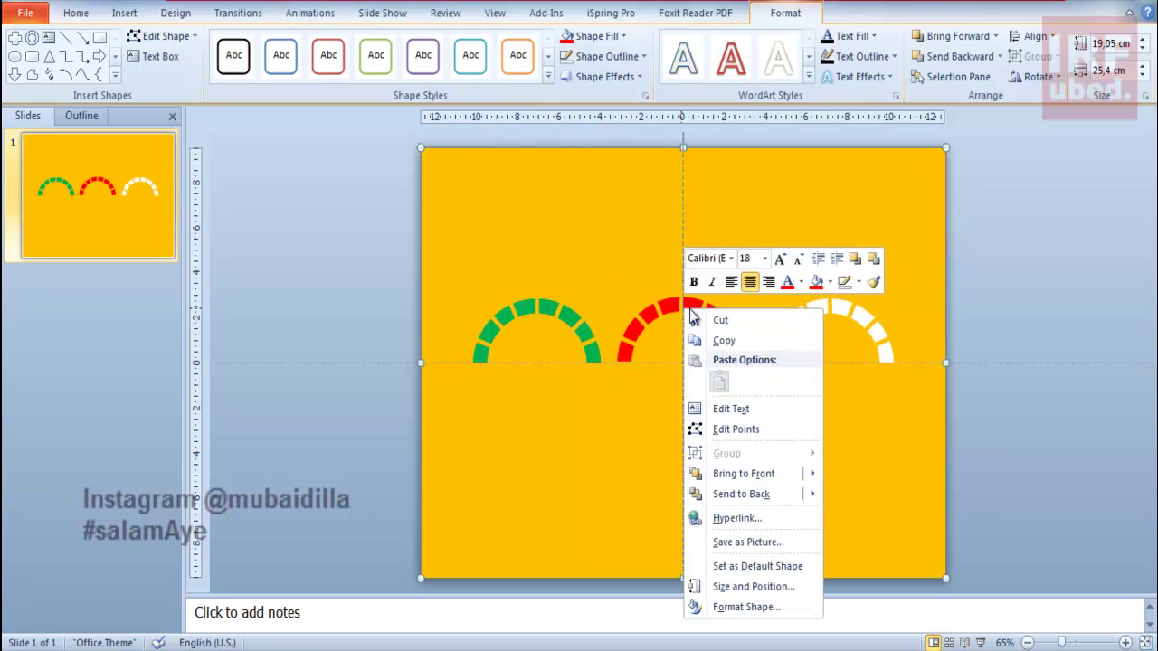
{"action": "left_click", "coordinate": [694, 304]}
{"action": "left_click_drag", "start_coordinate": [694, 304], "coordinate": [841, 306]}
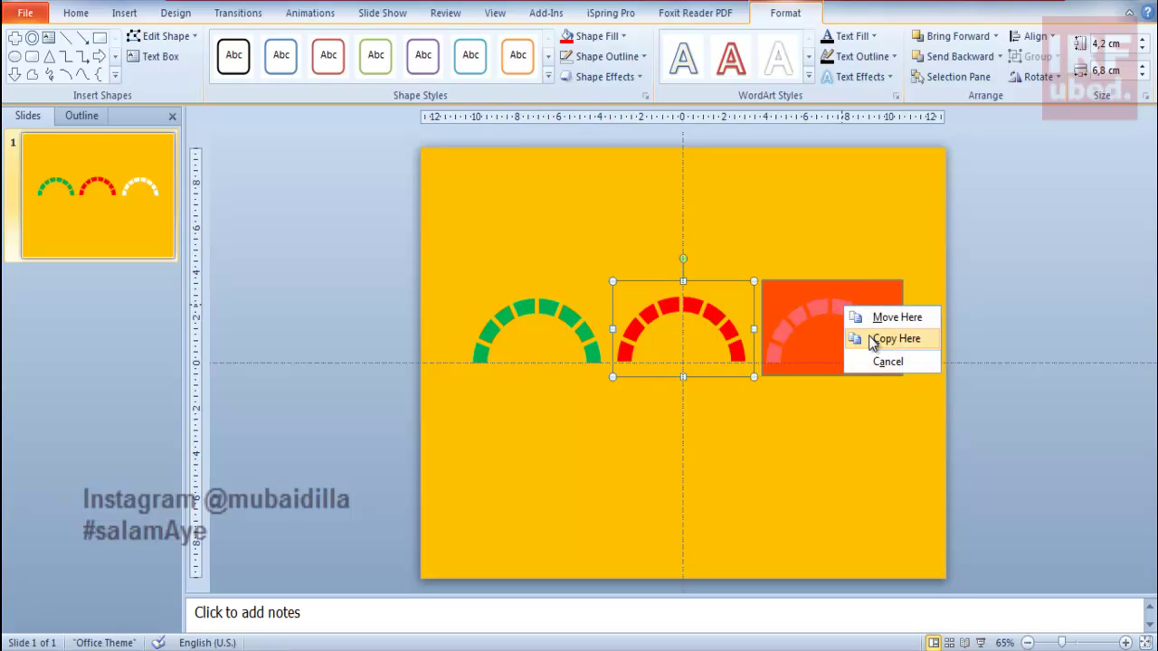
{"action": "left_click", "coordinate": [875, 338]}
{"action": "left_click", "coordinate": [593, 36]}
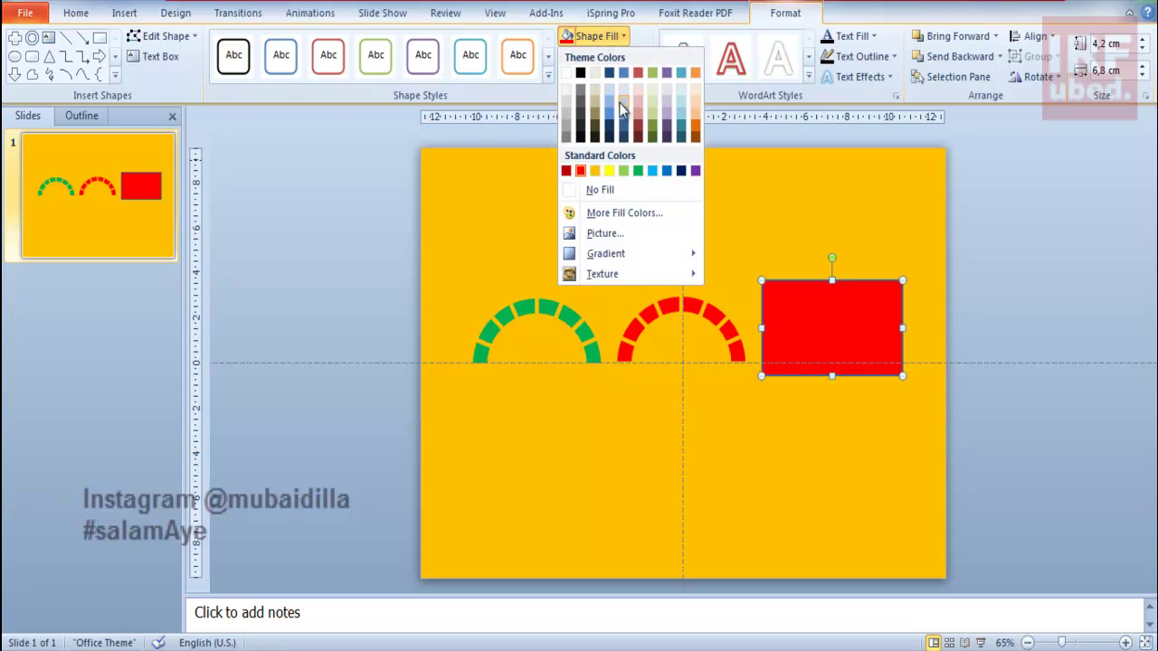
{"action": "left_click", "coordinate": [610, 170]}
- Fill the orange background shape black
{"action": "left_click", "coordinate": [804, 207]}
{"action": "right_click", "coordinate": [805, 207]}
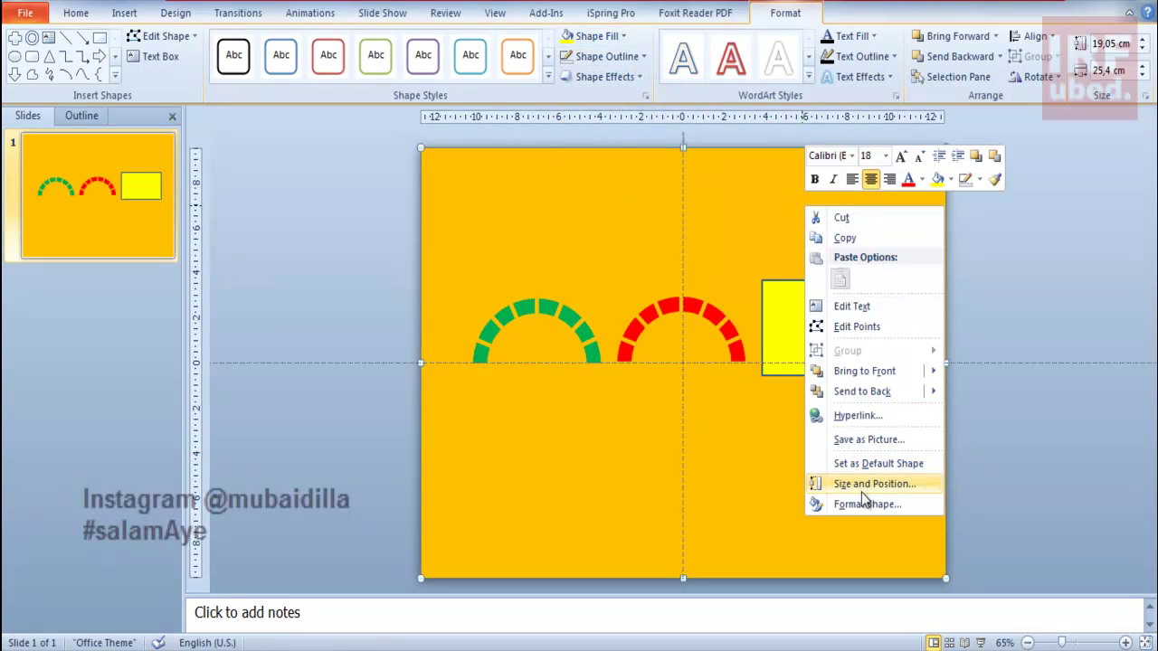
{"action": "left_click", "coordinate": [608, 56]}
{"action": "left_click", "coordinate": [619, 36]}
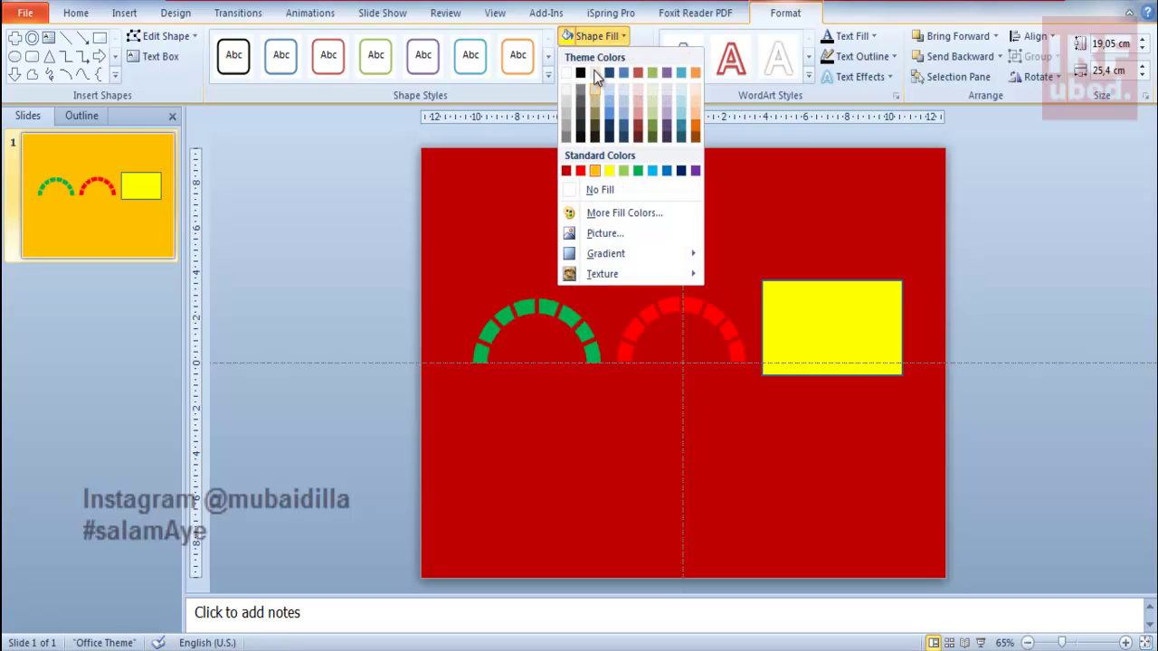
{"action": "left_click", "coordinate": [581, 75]}
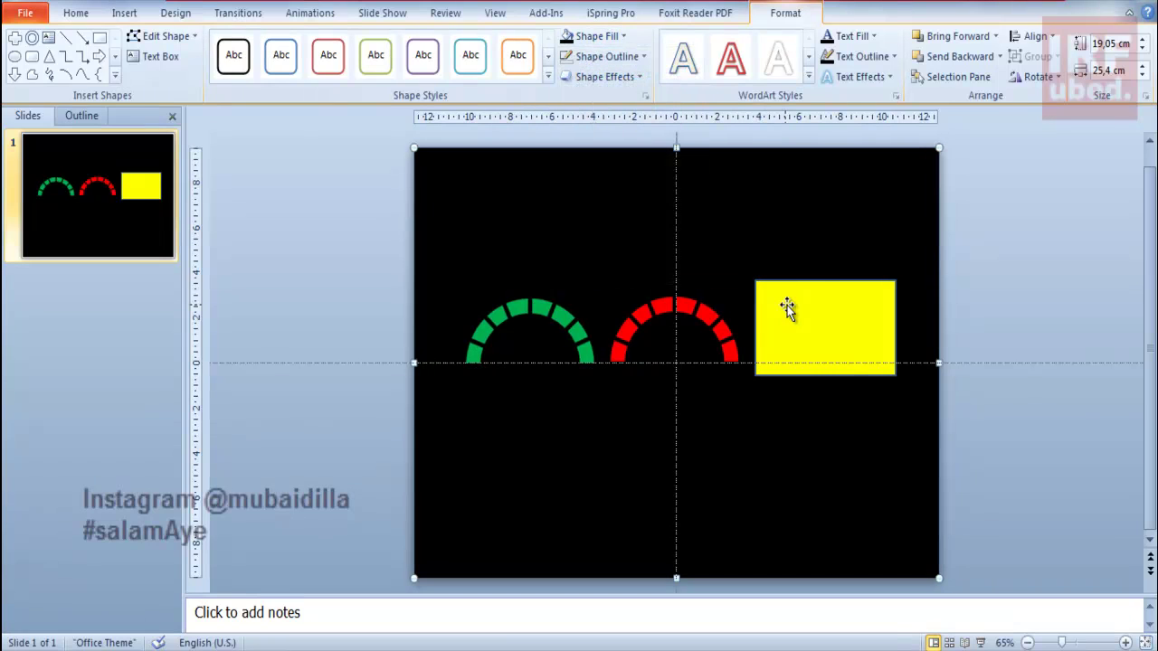
- Send the yellow block behind the black backdrop and preview the slide full-screen
{"action": "left_click", "coordinate": [787, 305]}
{"action": "right_click", "coordinate": [788, 305]}
{"action": "left_click", "coordinate": [855, 494]}
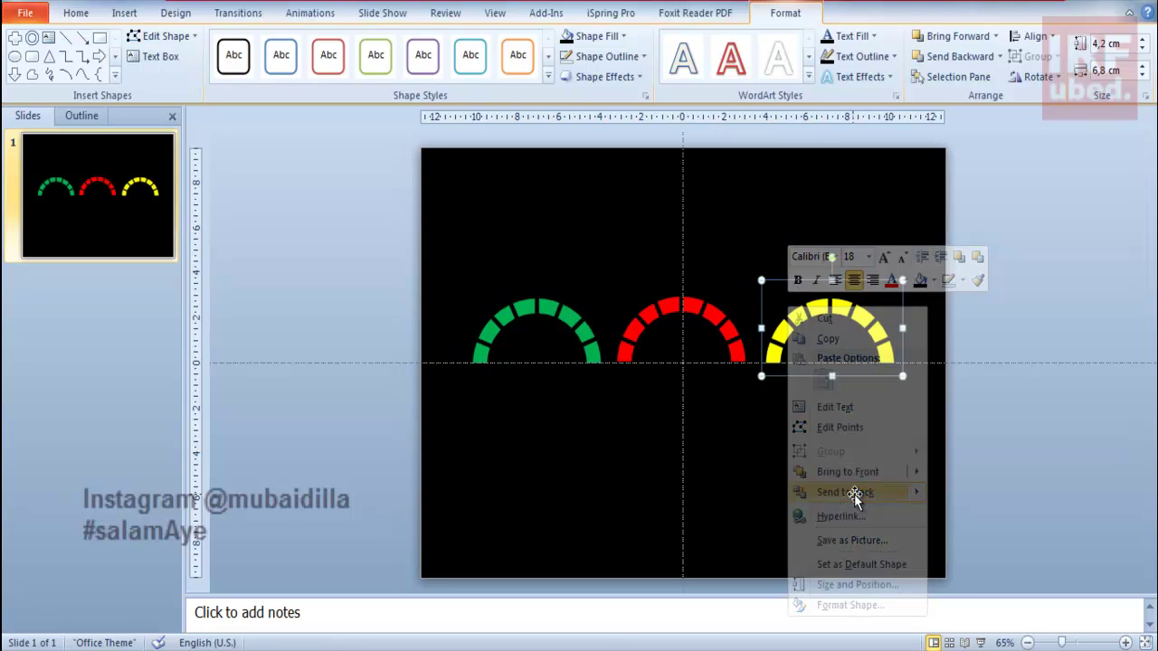
{"action": "left_click", "coordinate": [1067, 315]}
{"action": "left_click", "coordinate": [981, 643]}
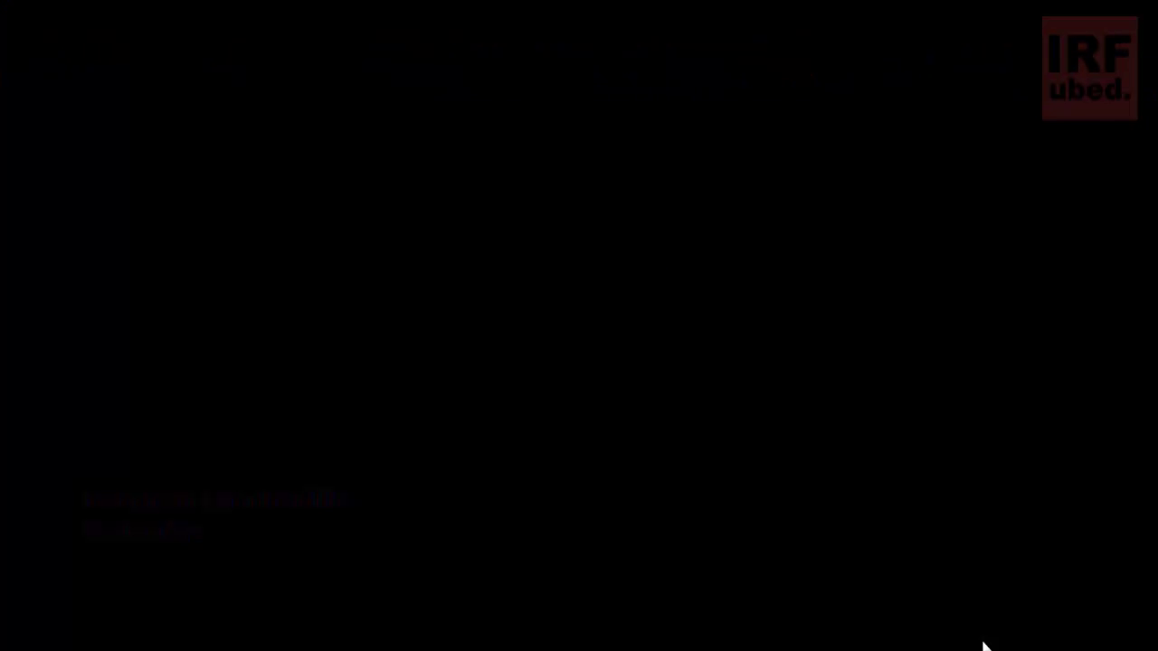
{"action": "key", "text": "Escape"}
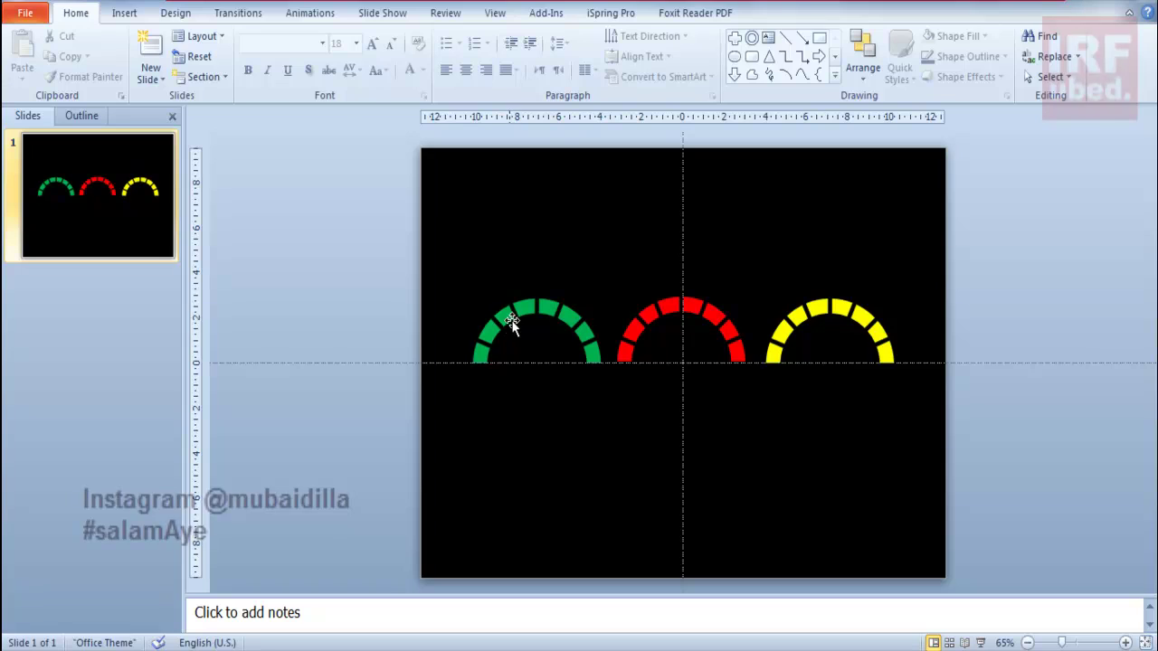
- Place a text box below the green arch and pick the Rectangle shape
{"action": "left_click", "coordinate": [311, 12]}
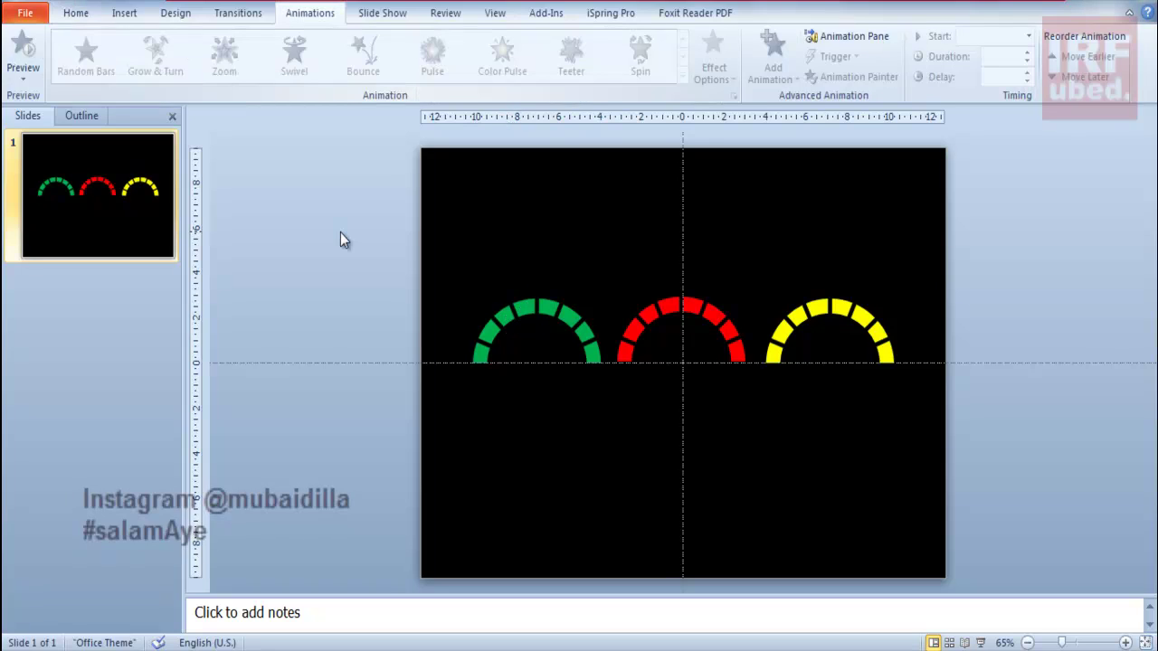
{"action": "left_click", "coordinate": [771, 181]}
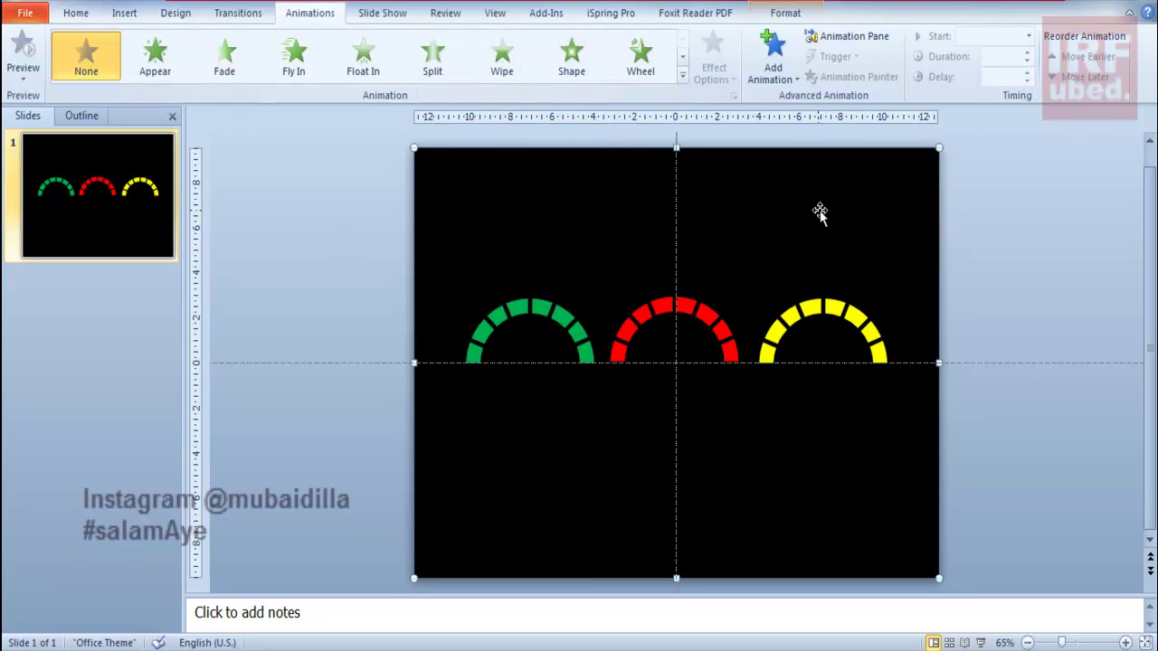
{"action": "left_click", "coordinate": [124, 12]}
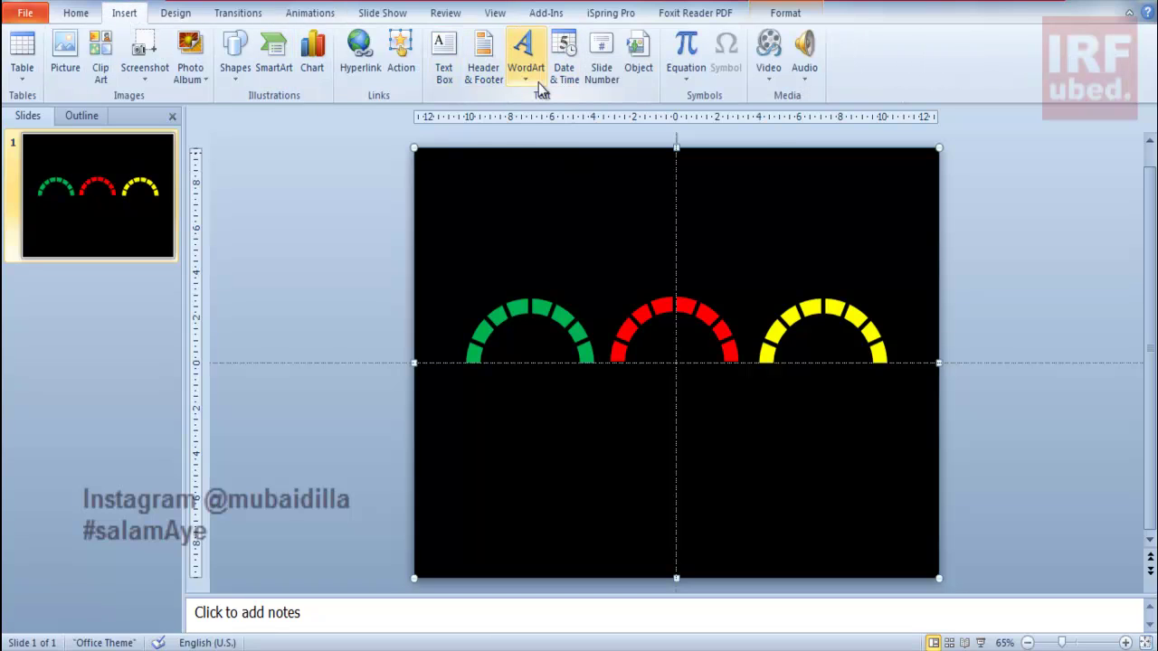
{"action": "left_click", "coordinate": [444, 82]}
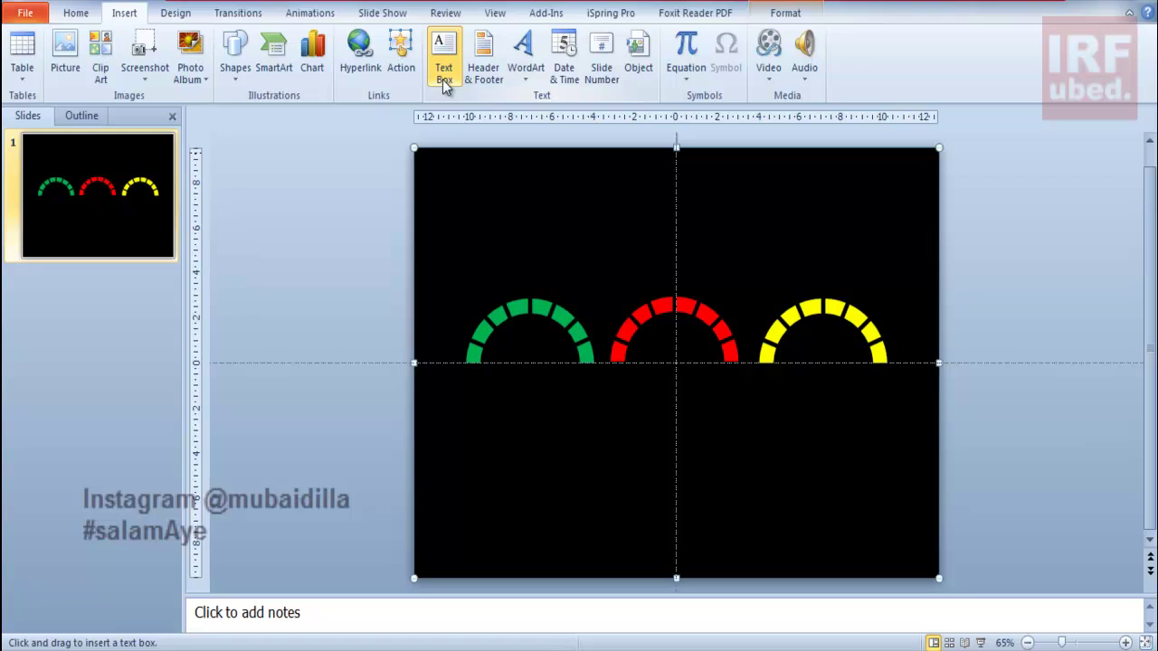
{"action": "left_click", "coordinate": [471, 426]}
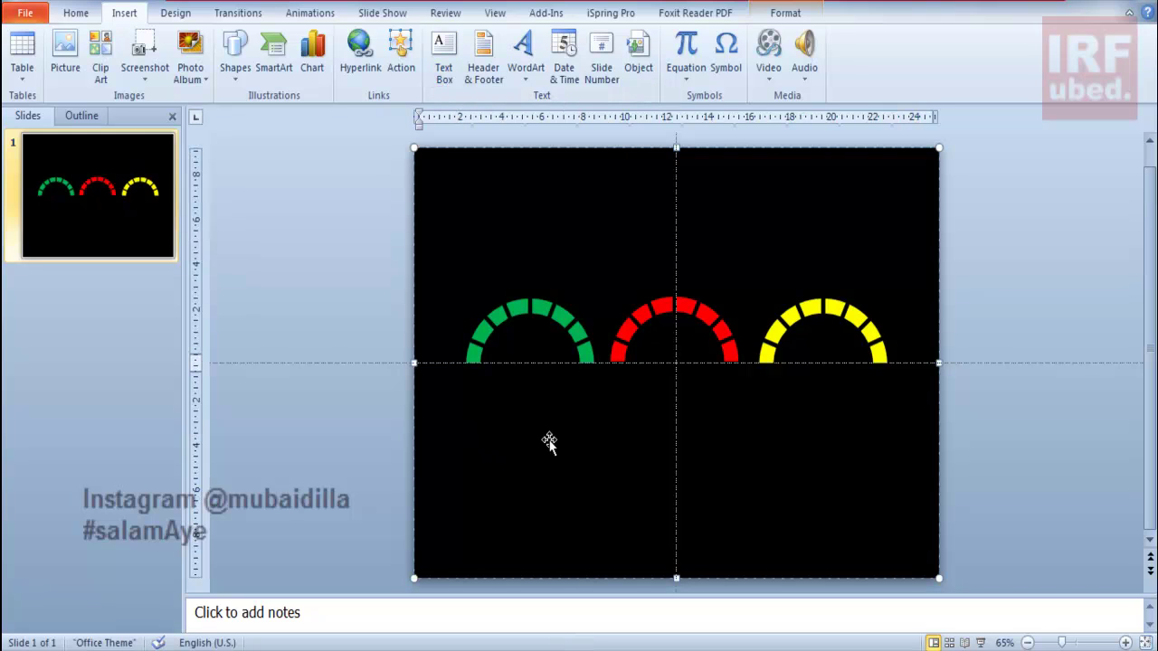
{"action": "left_click", "coordinate": [76, 13]}
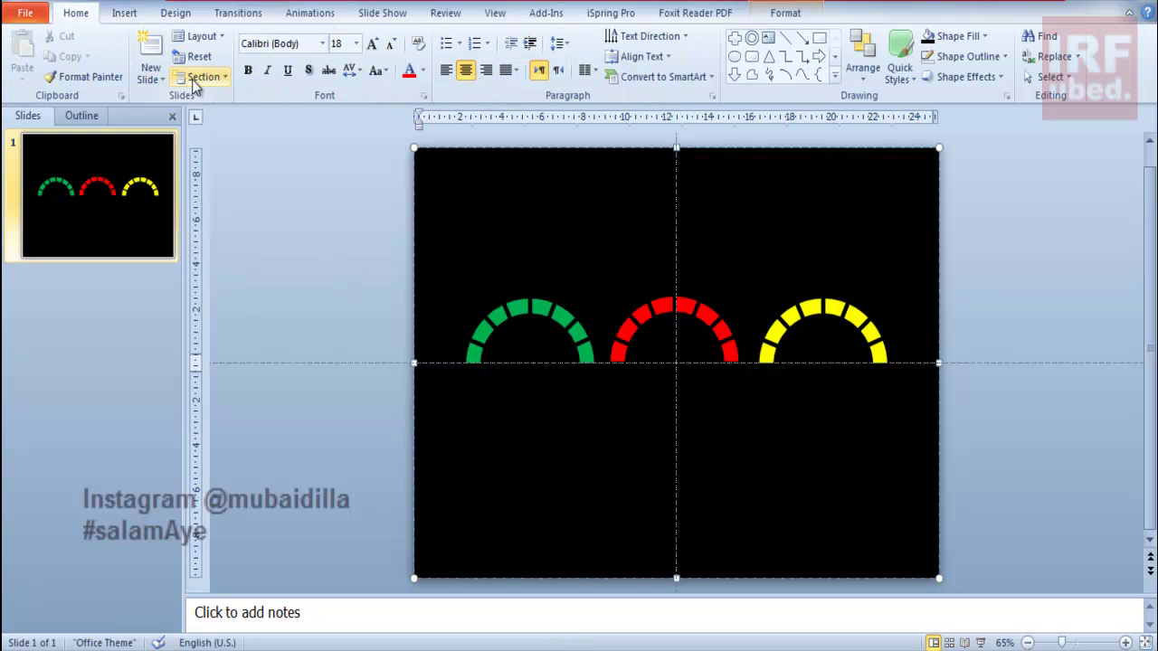
{"action": "left_click", "coordinate": [124, 13]}
{"action": "left_click", "coordinate": [234, 56]}
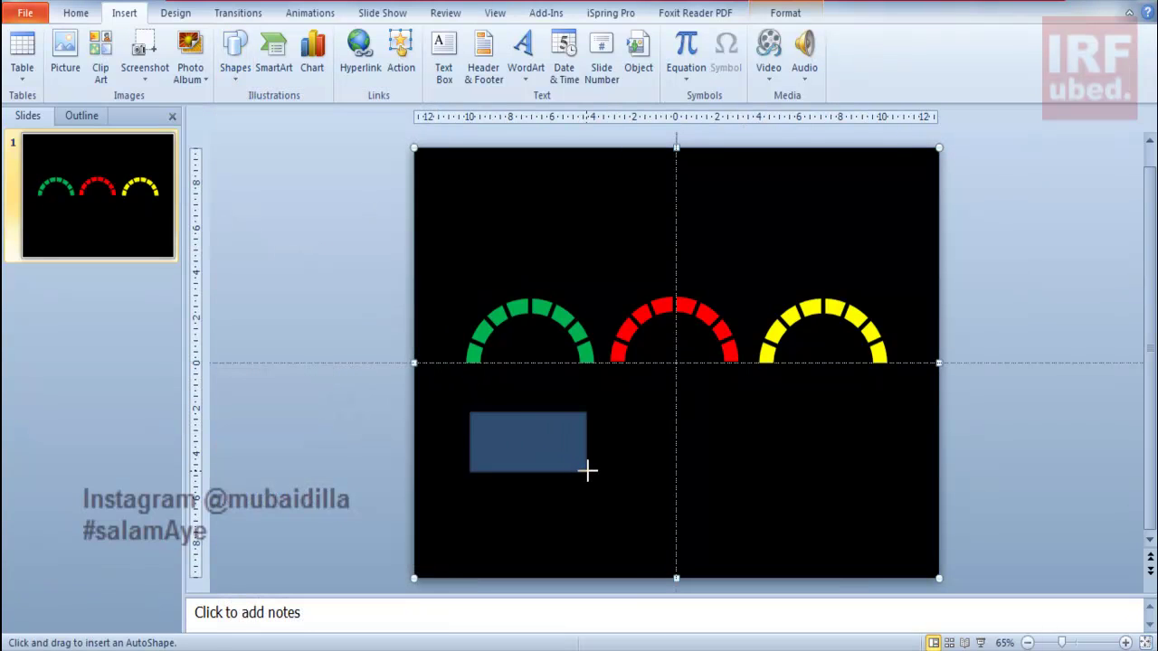
- Draw a rectangle under the green arch and type 'Cinta Normal' and '70%' on two lines
{"action": "left_click_drag", "start_coordinate": [470, 417], "coordinate": [586, 471]}
{"action": "right_click", "coordinate": [531, 452]}
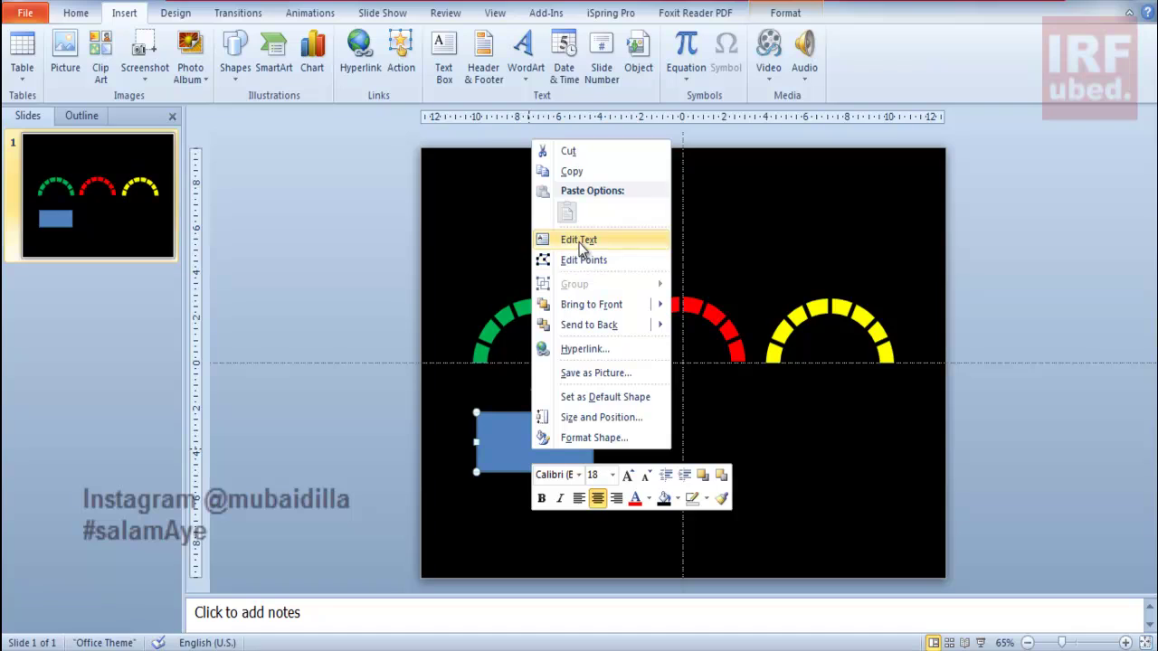
{"action": "left_click", "coordinate": [577, 240]}
{"action": "left_click", "coordinate": [479, 469]}
{"action": "type", "text": "Citn"}
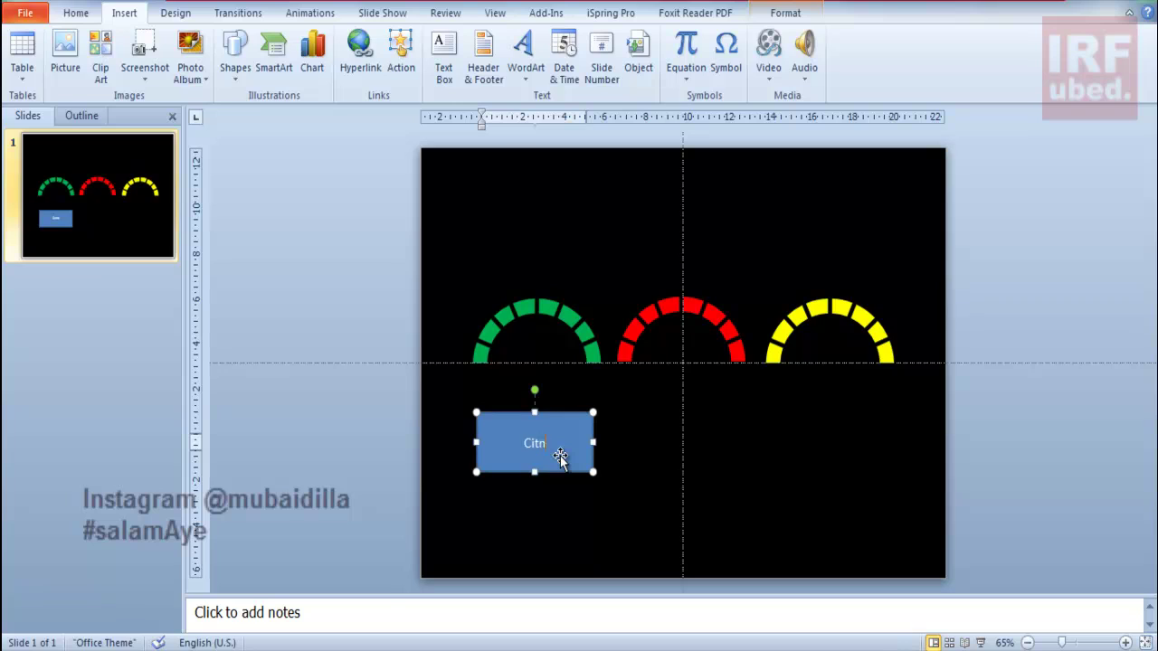
{"action": "type", "text": "ta"}
{"action": "type", "text": " Normal"}
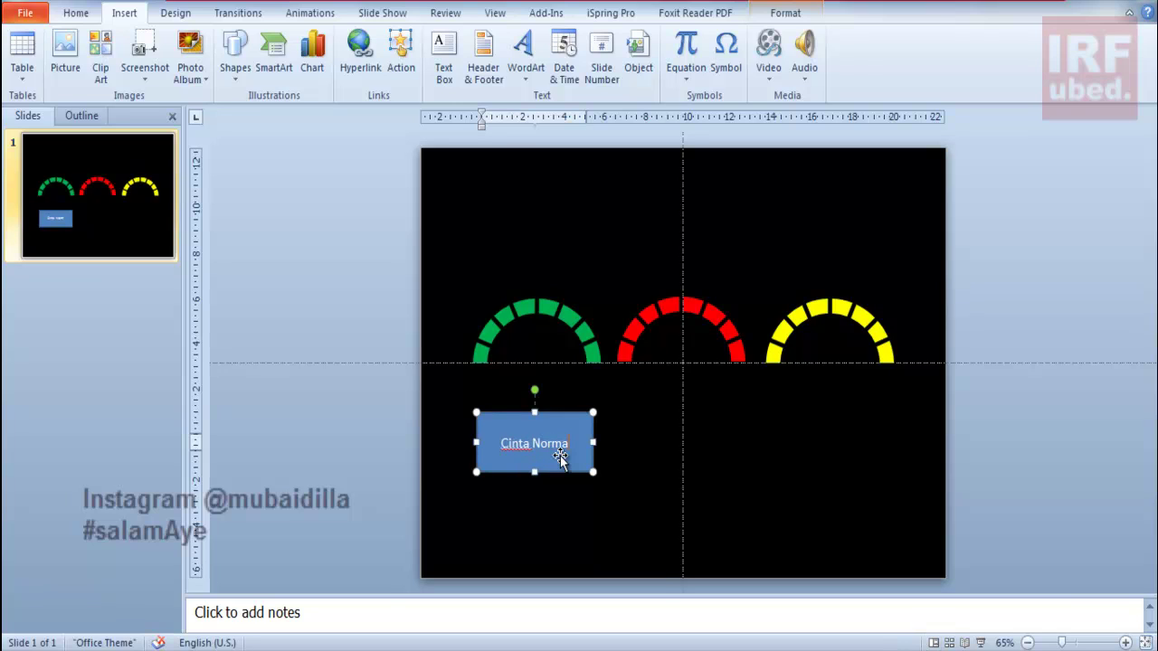
{"action": "key", "text": "Return"}
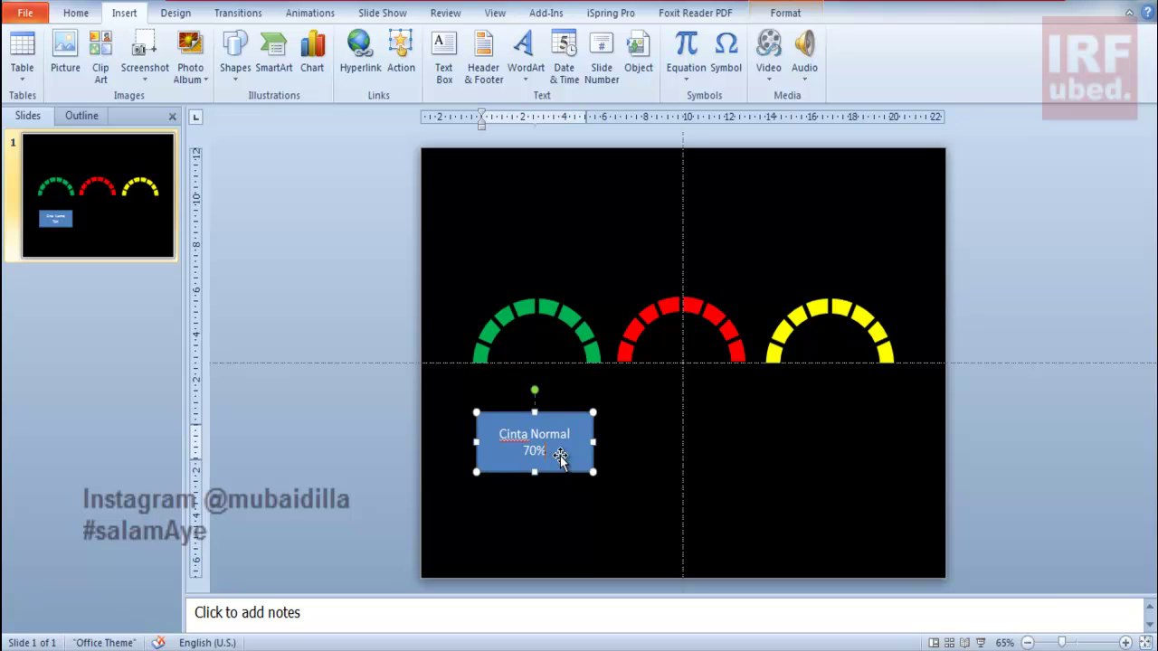
{"action": "key", "text": "ctrl+a"}
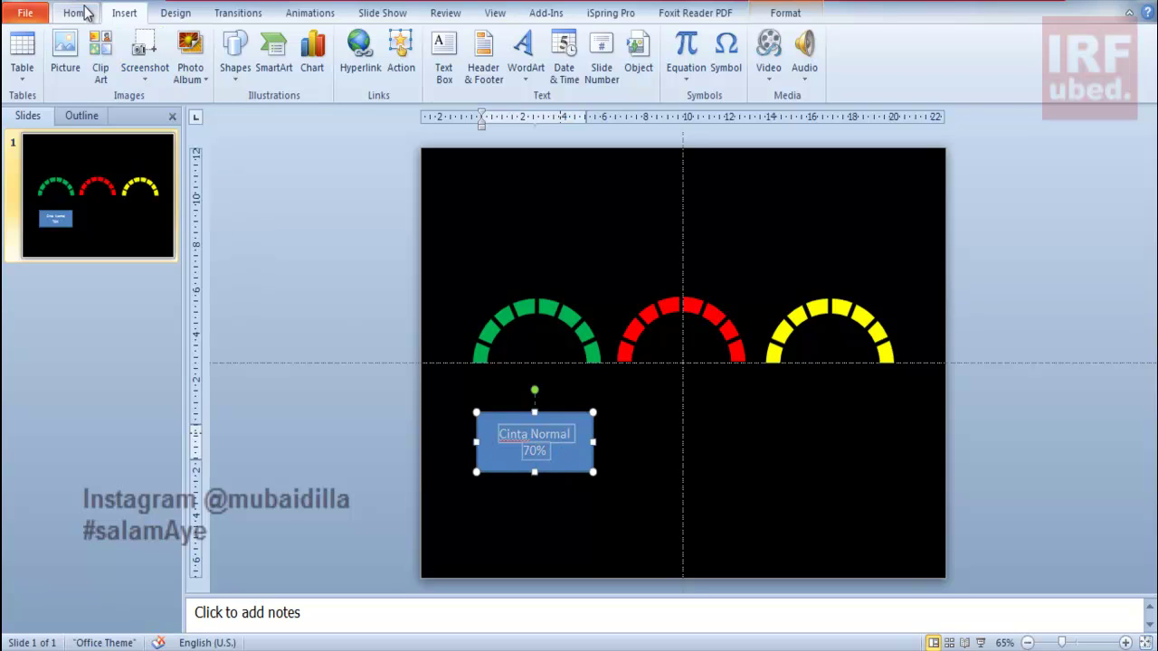
- Enlarge the label text to 36 pt and widen the box so 'Cinta Normal' fits one line
{"action": "left_click", "coordinate": [77, 12]}
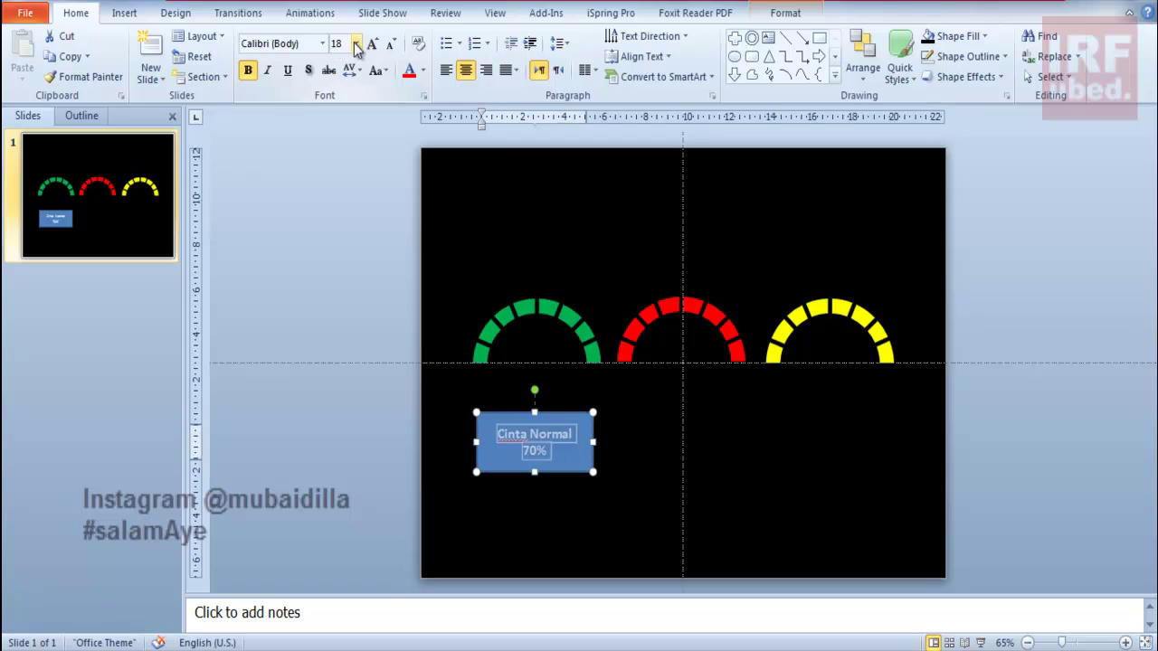
{"action": "left_click", "coordinate": [373, 44]}
{"action": "left_click", "coordinate": [373, 44]}
{"action": "left_click", "coordinate": [372, 44]}
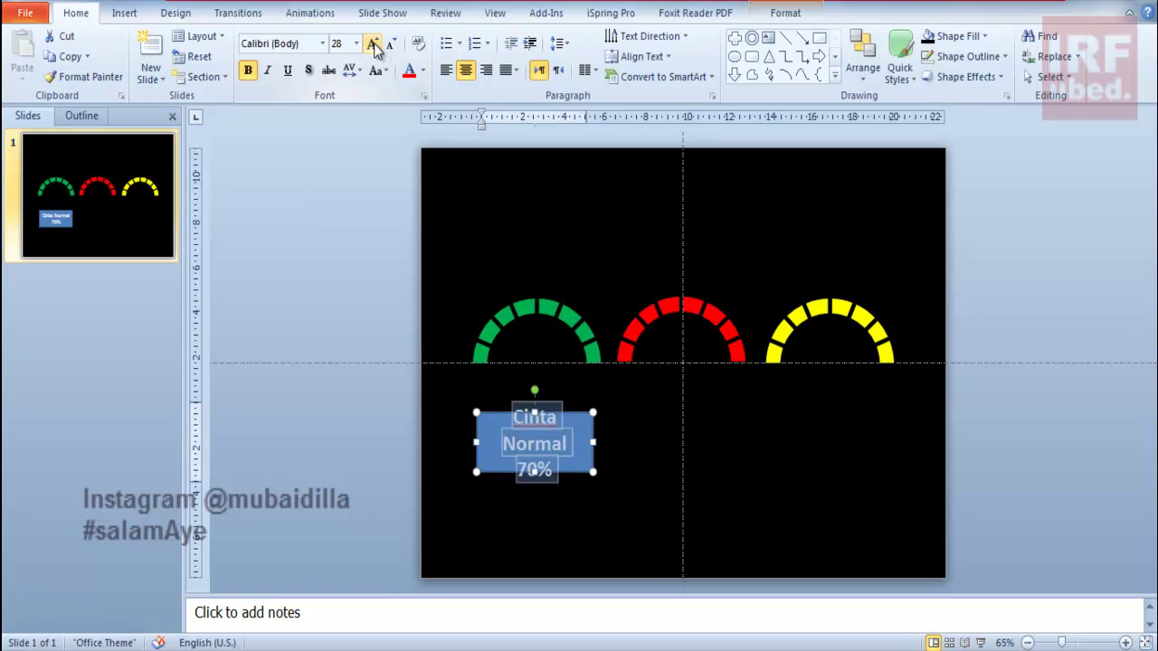
{"action": "left_click", "coordinate": [372, 44]}
{"action": "left_click", "coordinate": [373, 44]}
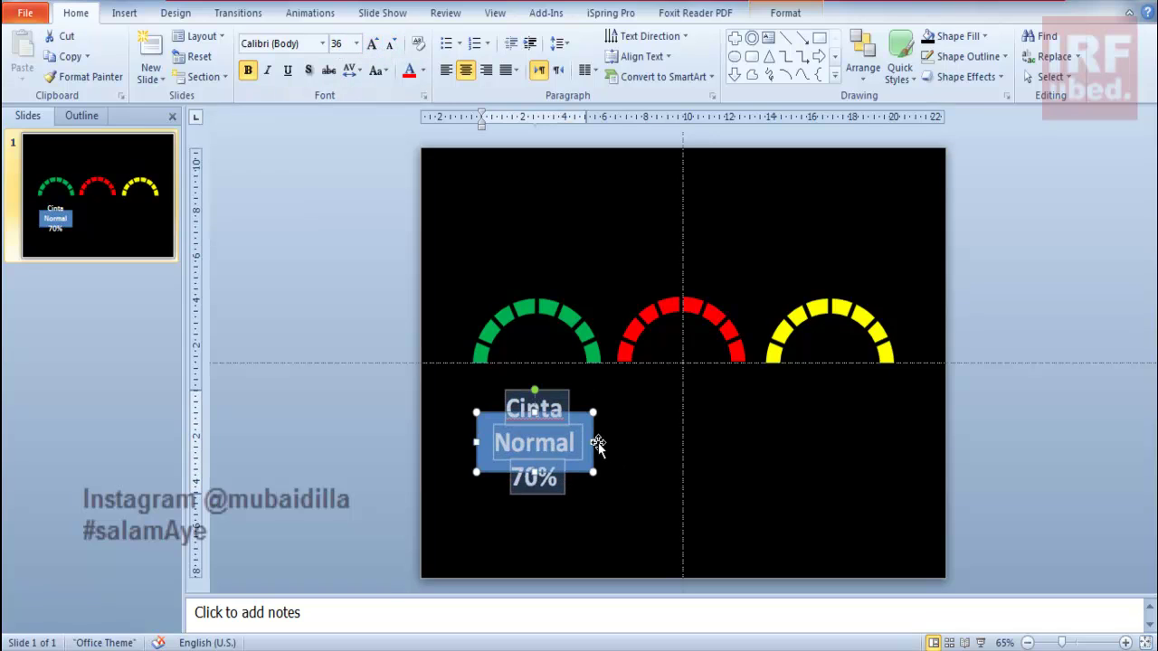
{"action": "left_click_drag", "start_coordinate": [594, 442], "coordinate": [614, 443]}
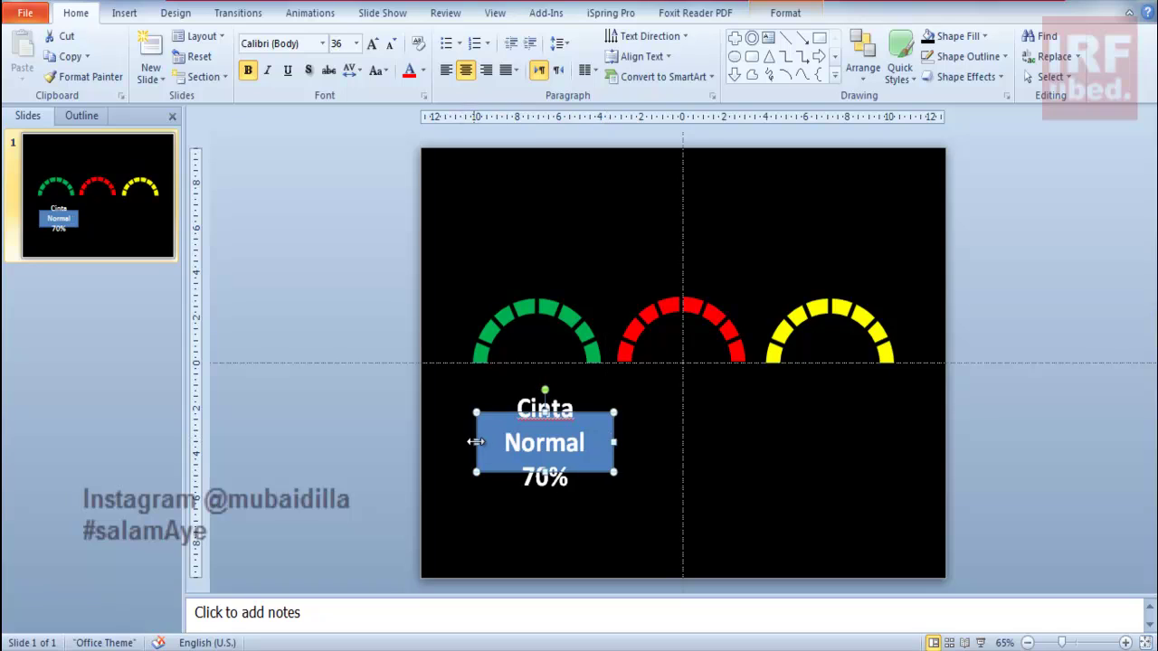
{"action": "left_click_drag", "start_coordinate": [476, 442], "coordinate": [464, 441]}
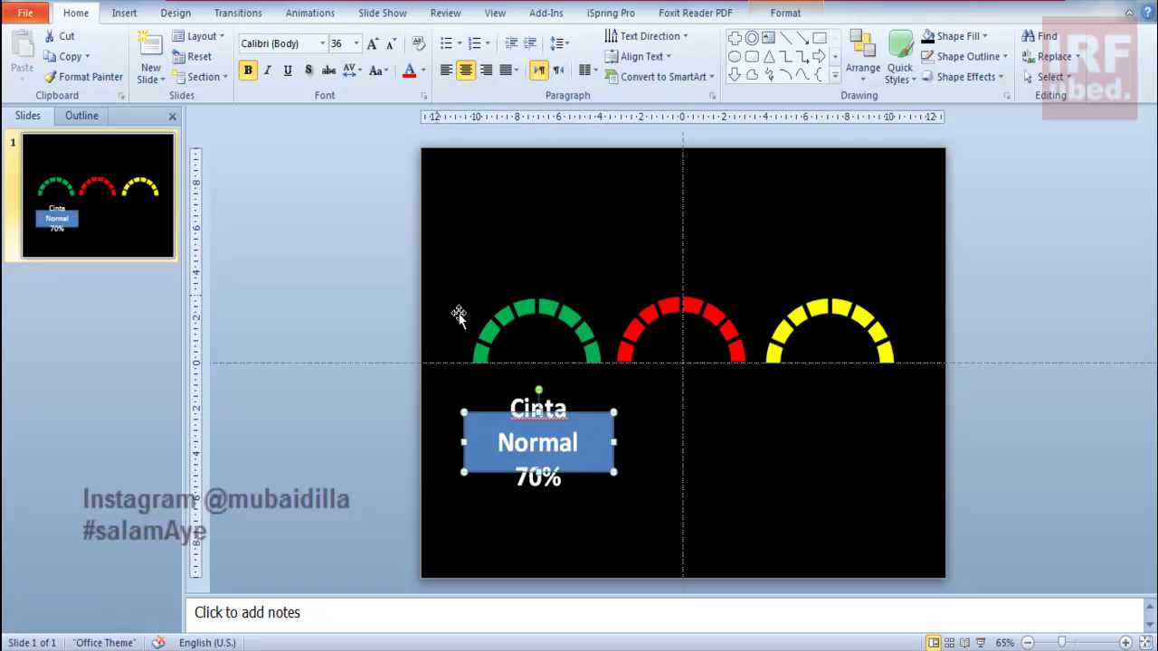
{"action": "left_click_drag", "start_coordinate": [615, 442], "coordinate": [634, 443]}
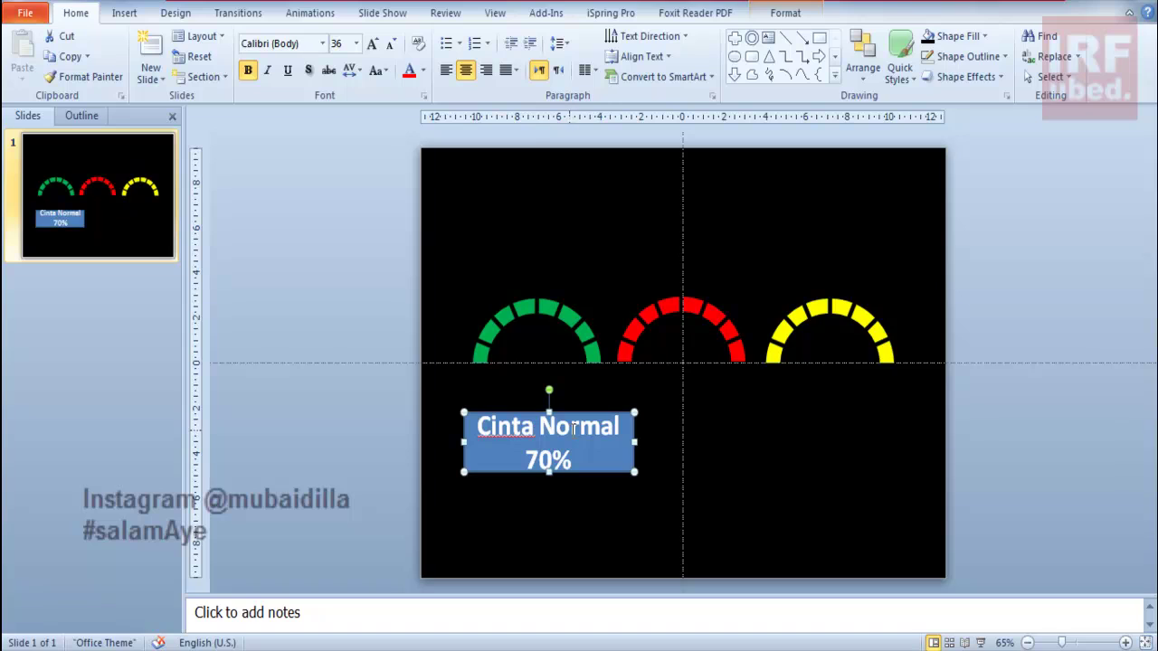
- Move the label up under the green arch and reduce its text to 28 pt
{"action": "key", "text": "Left"}
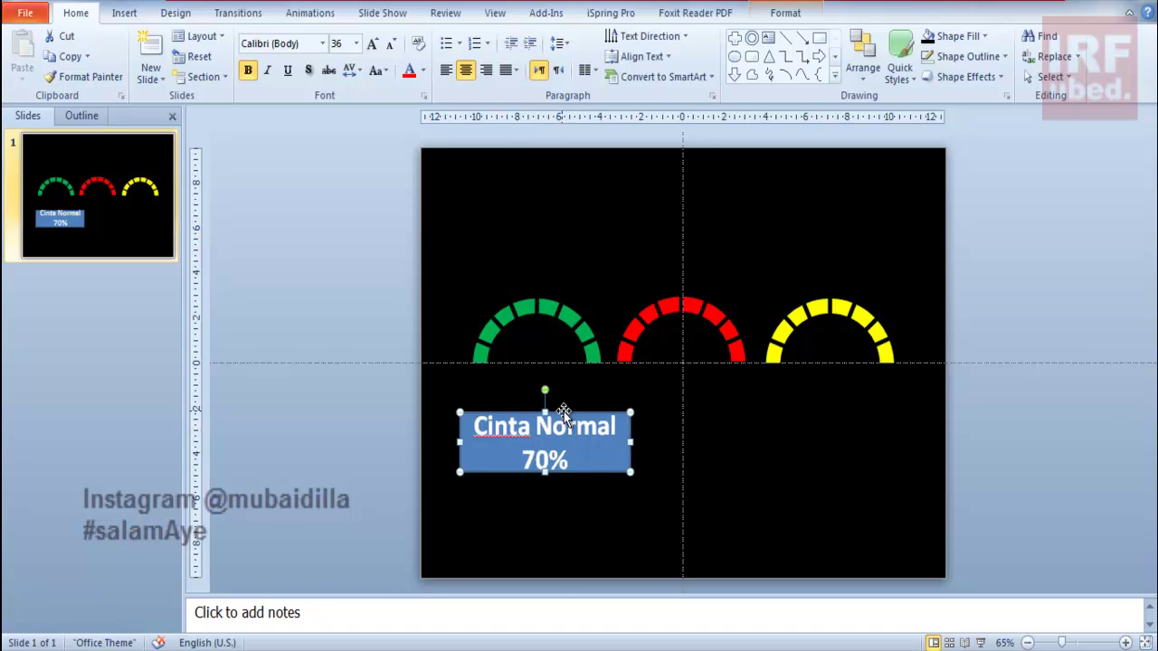
{"action": "key", "text": "Left"}
{"action": "key", "text": "Up"}
{"action": "key", "text": "Left"}
{"action": "key", "text": "Left"}
{"action": "left_click_drag", "start_coordinate": [565, 412], "coordinate": [574, 385]}
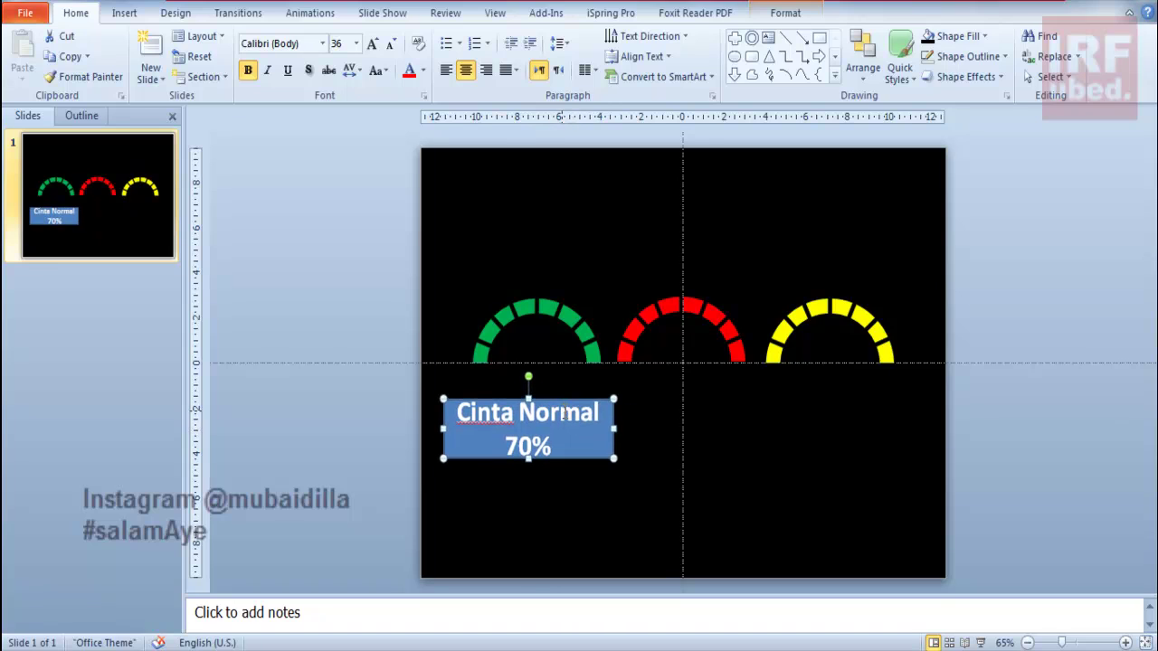
{"action": "key", "text": "Right"}
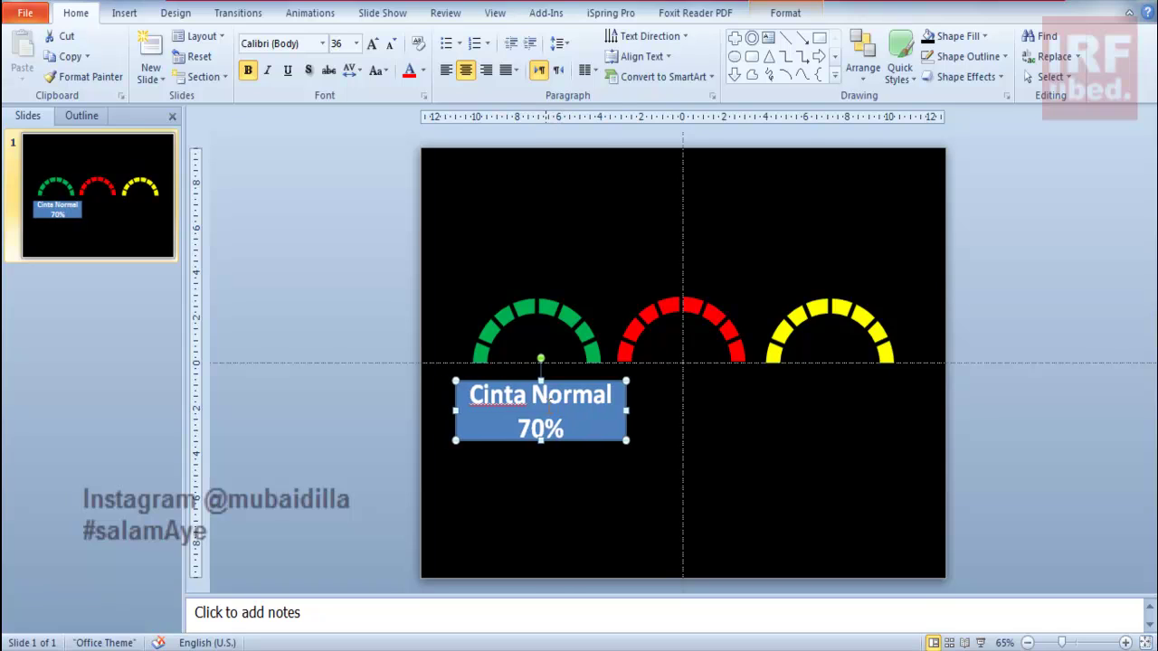
{"action": "left_click", "coordinate": [392, 45]}
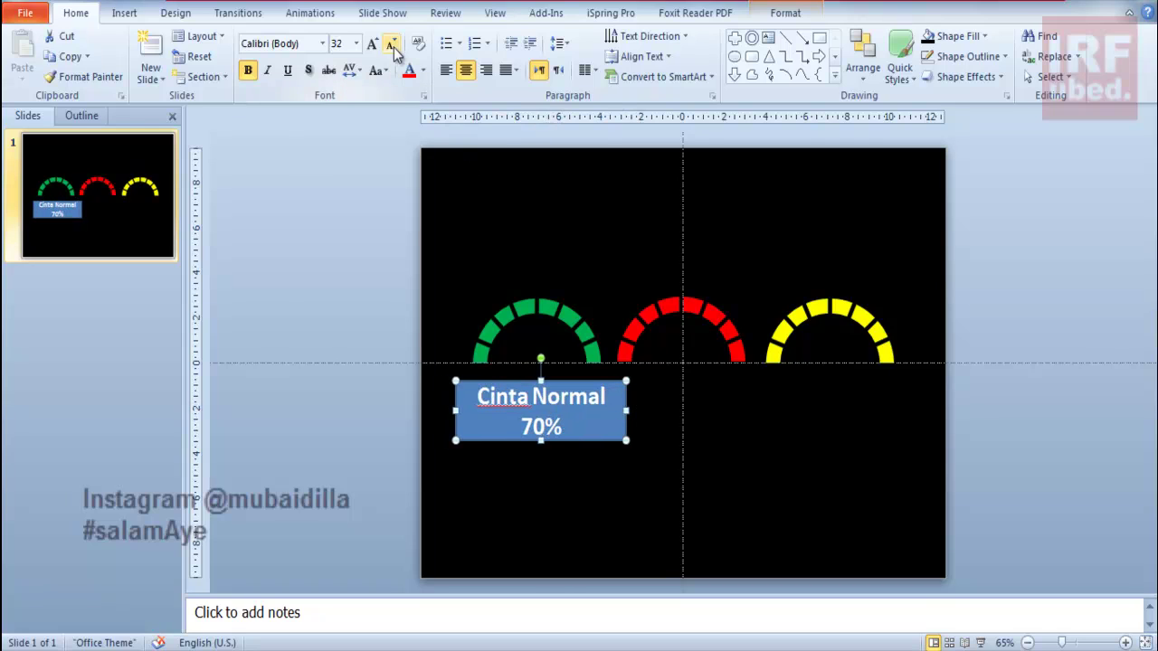
{"action": "left_click", "coordinate": [392, 45]}
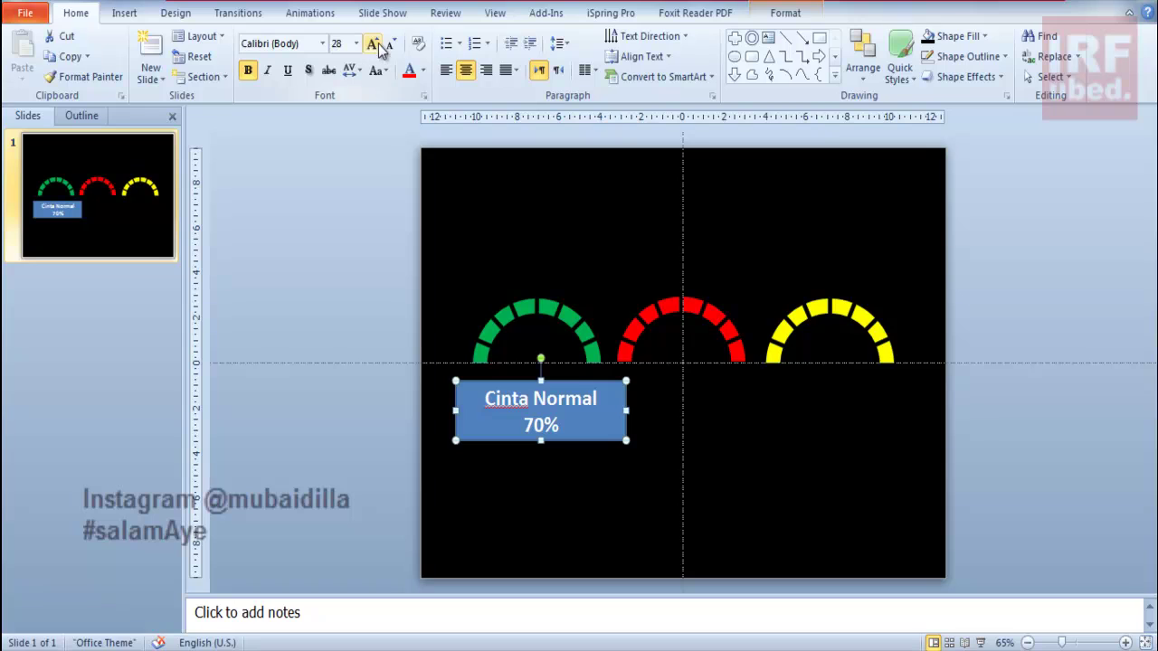
- Remove the label's blue fill and colour its text green
{"action": "left_click", "coordinate": [785, 13]}
{"action": "left_click", "coordinate": [597, 37]}
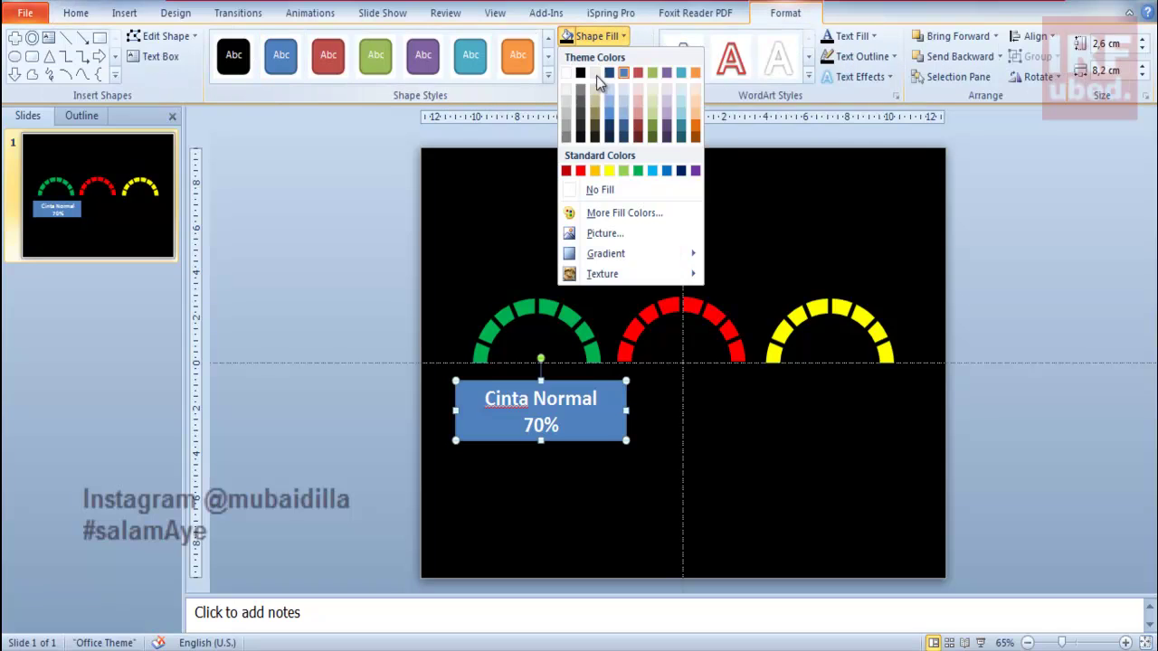
{"action": "left_click", "coordinate": [599, 188]}
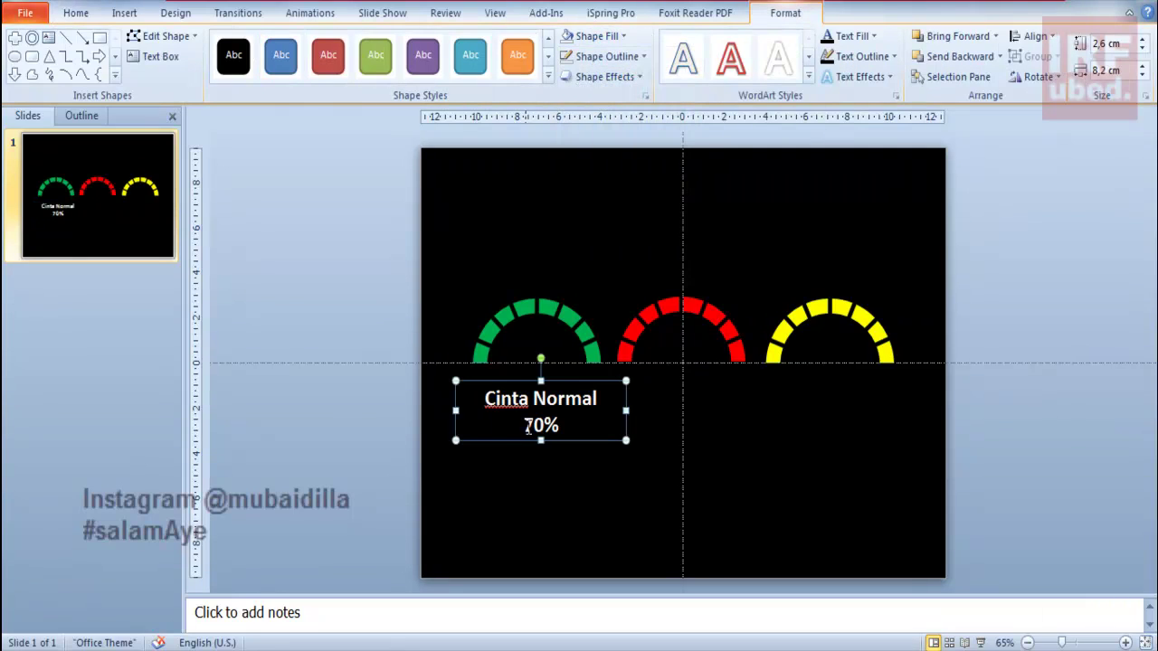
{"action": "key", "text": "Left"}
{"action": "key", "text": "Up"}
{"action": "key", "text": "Up"}
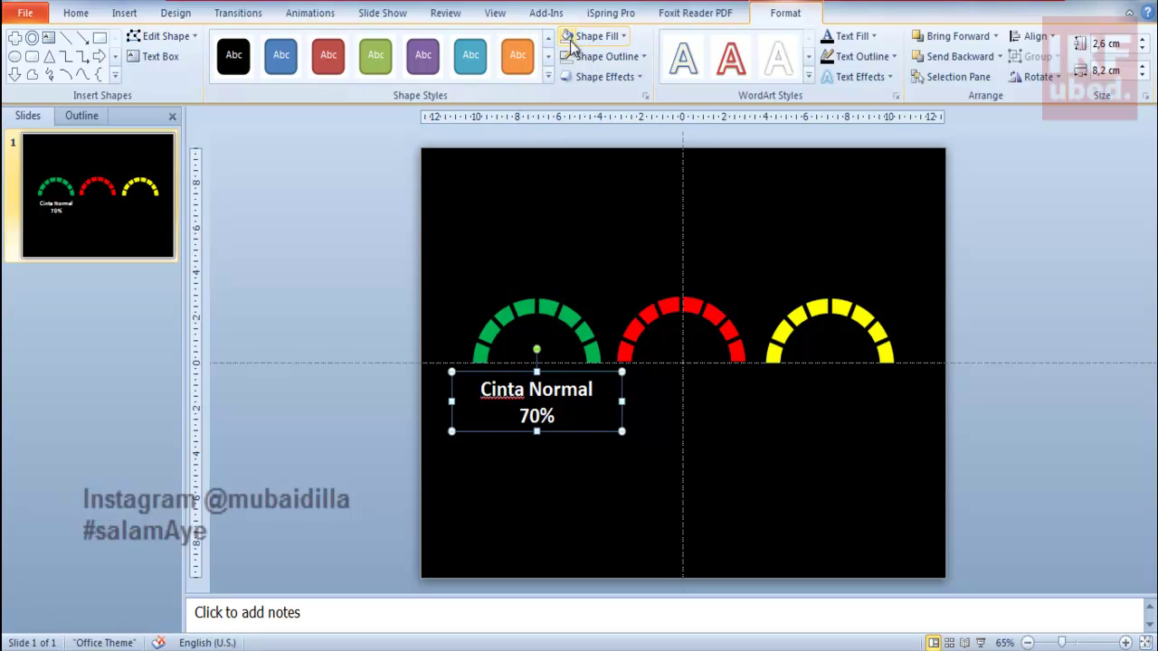
{"action": "left_click", "coordinate": [579, 36]}
{"action": "left_click", "coordinate": [76, 13]}
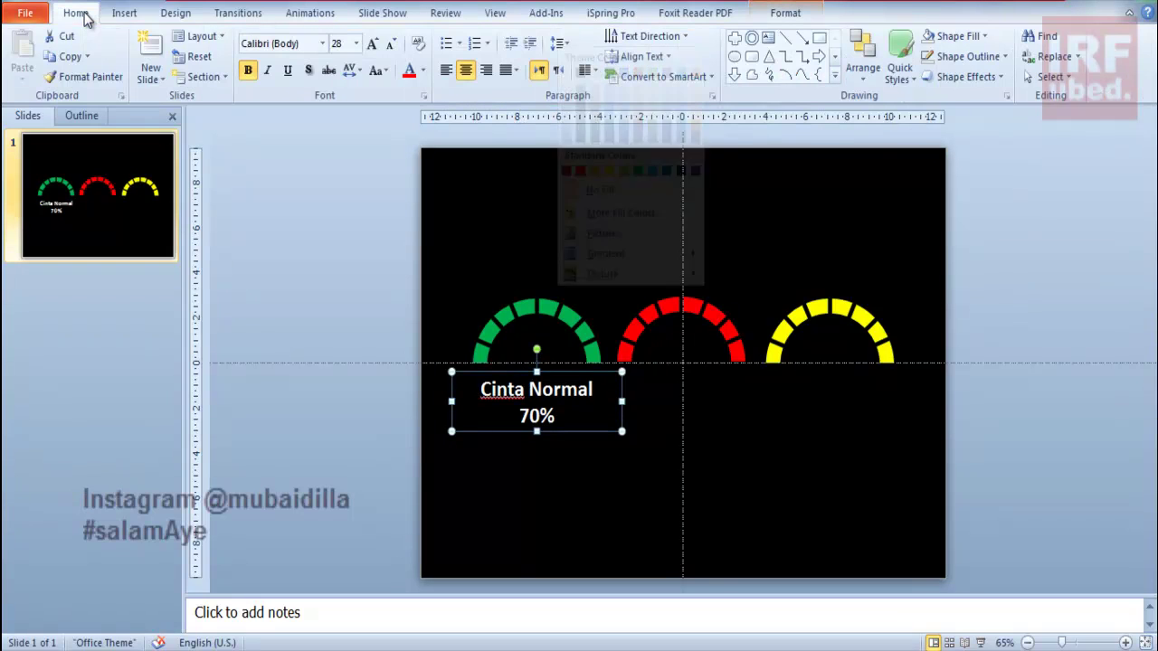
{"action": "left_click", "coordinate": [426, 72]}
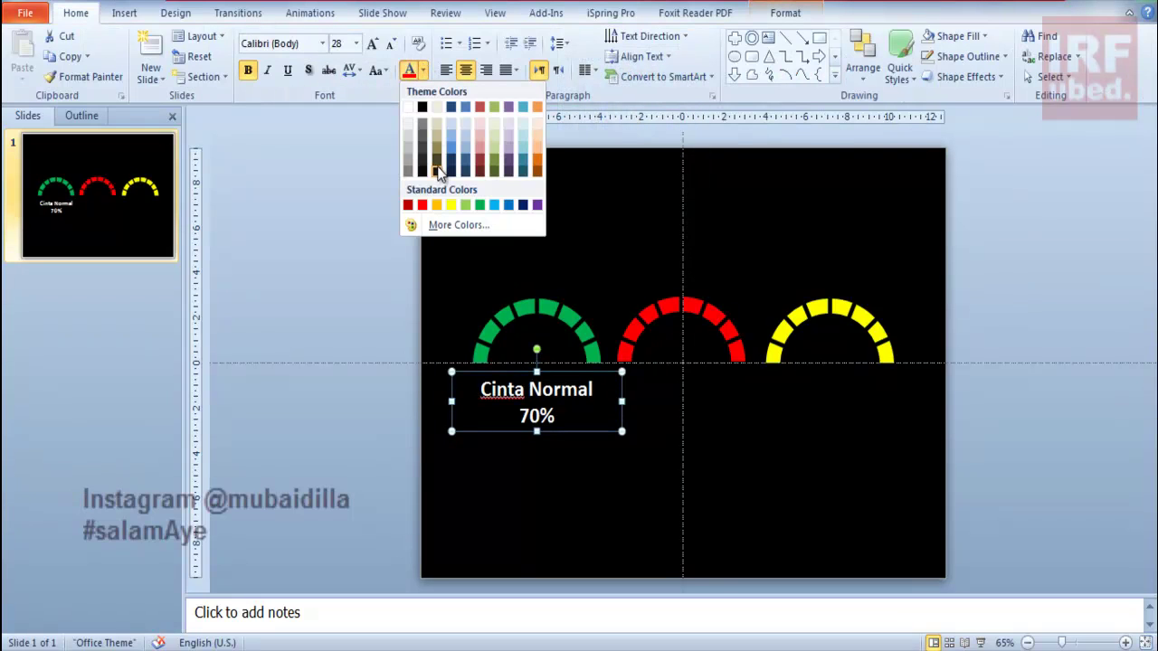
{"action": "left_click", "coordinate": [480, 206]}
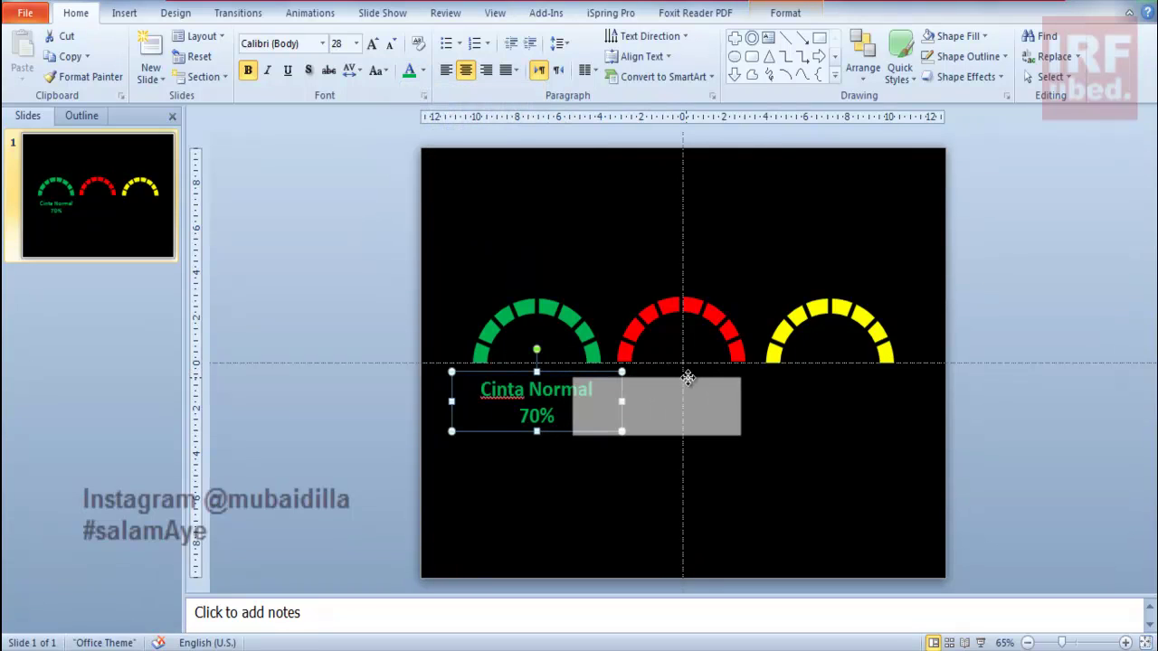
- Copy the label under the red arch and edit it to 'Cinta UpNormal 90%'
{"action": "left_click_drag", "start_coordinate": [566, 372], "coordinate": [712, 372]}
{"action": "left_click", "coordinate": [744, 402]}
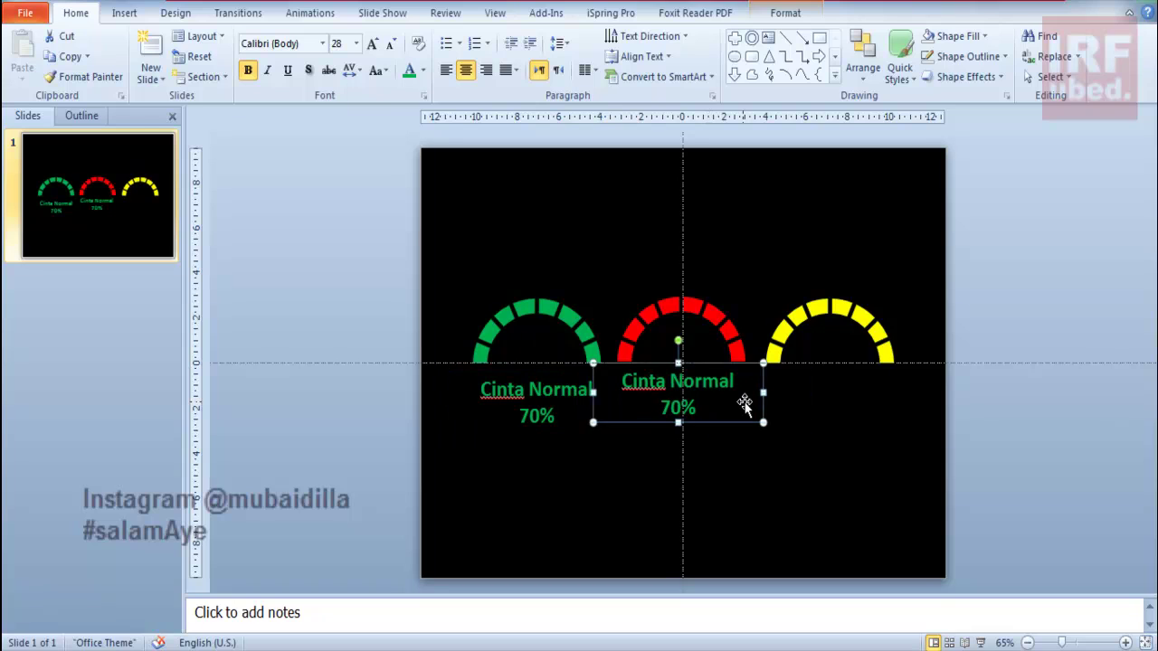
{"action": "key", "text": "Down"}
{"action": "key", "text": "Down"}
{"action": "key", "text": "Down"}
{"action": "left_click_drag", "start_coordinate": [744, 404], "coordinate": [744, 400]}
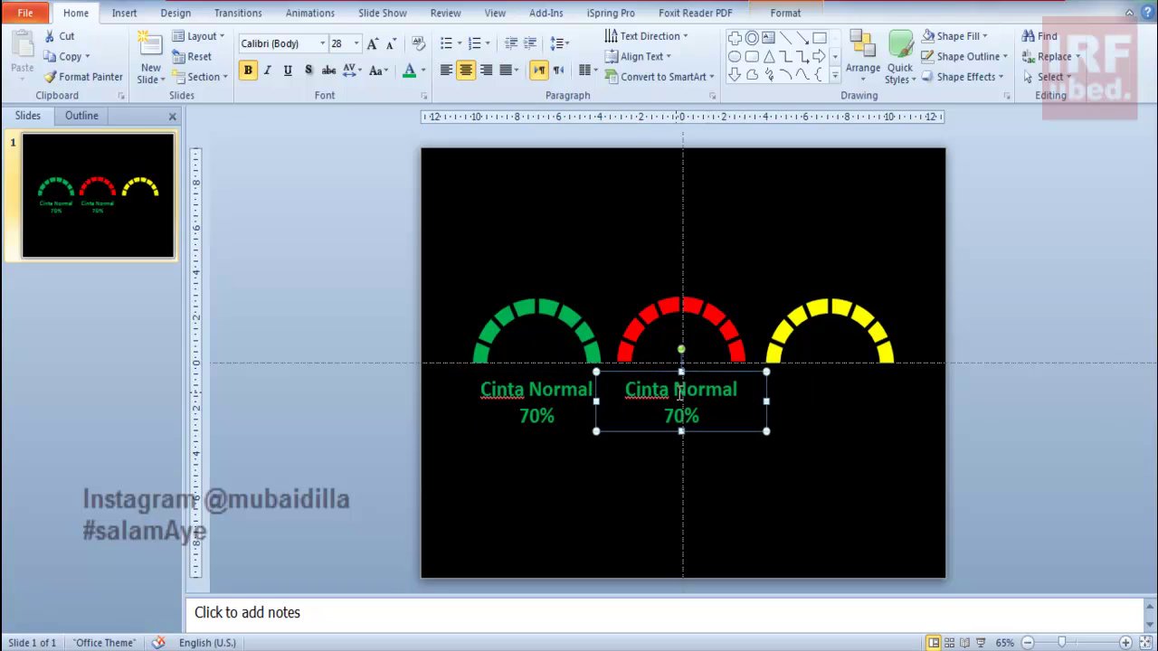
{"action": "left_click", "coordinate": [676, 391]}
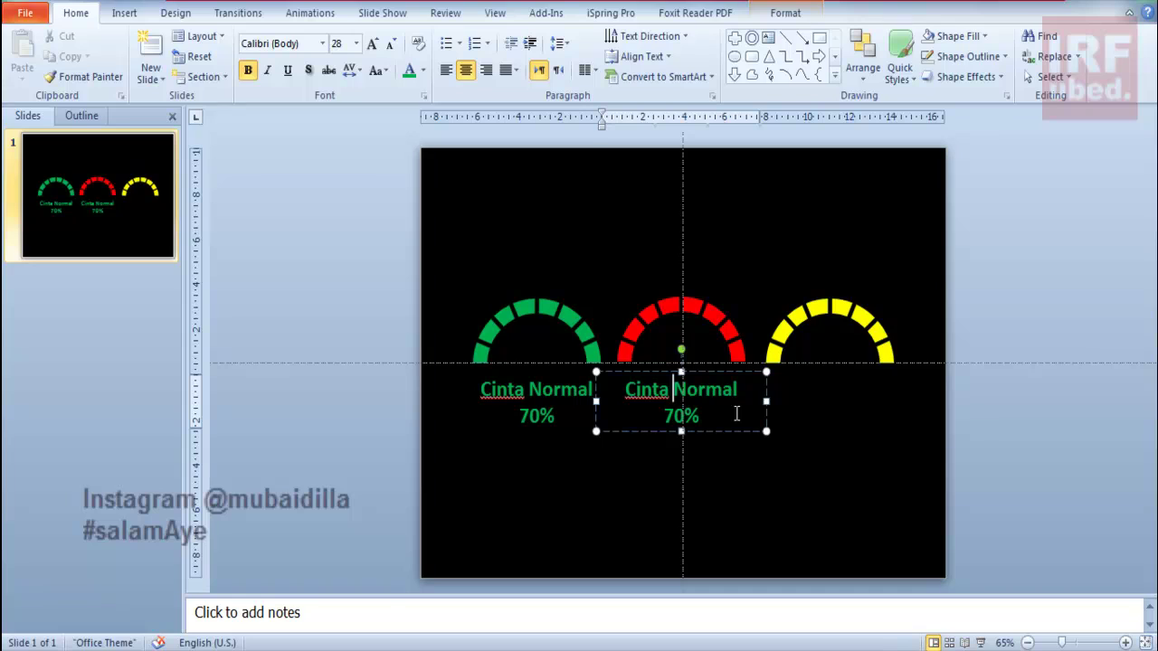
{"action": "type", "text": "U"}
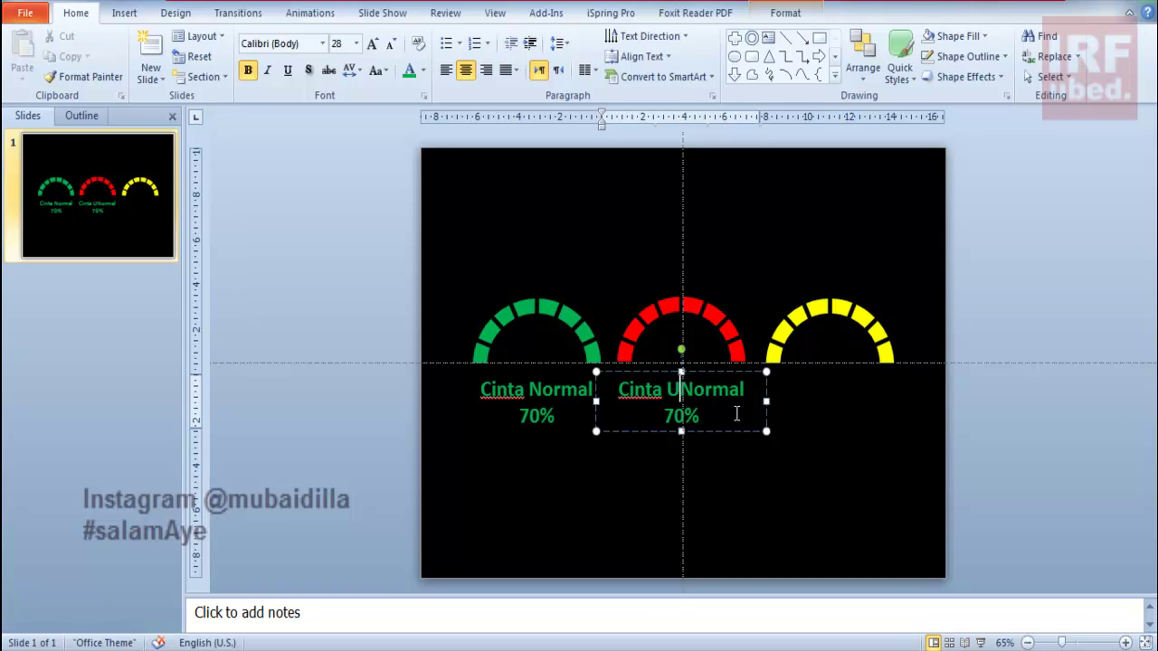
{"action": "type", "text": "p"}
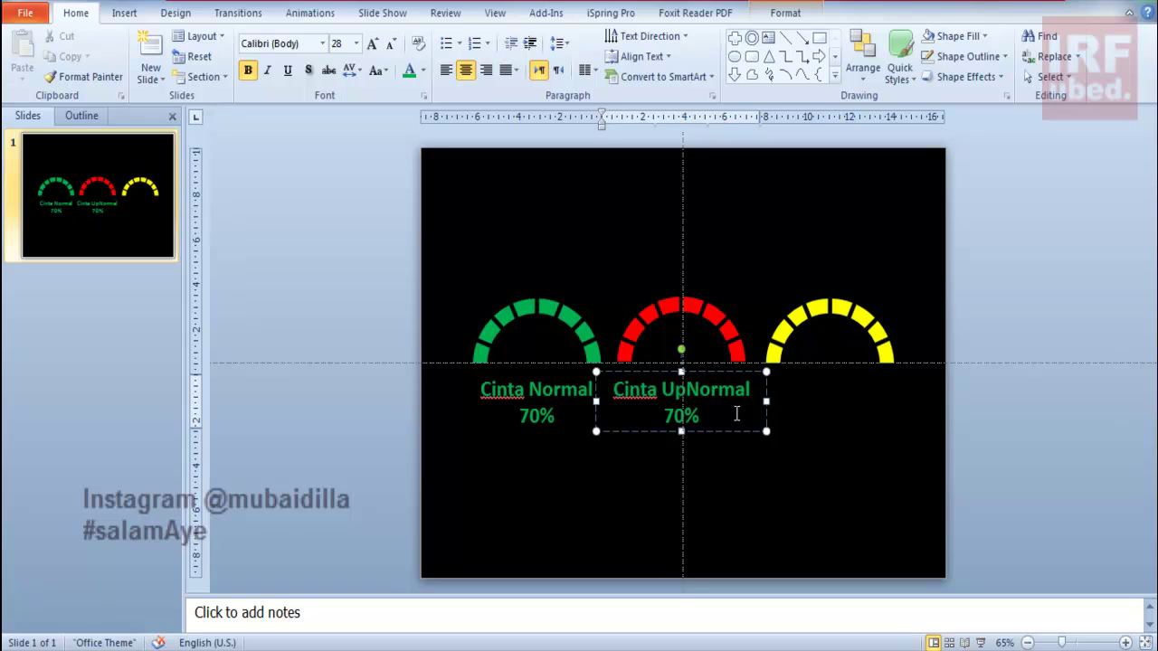
{"action": "key", "text": "shift+Right"}
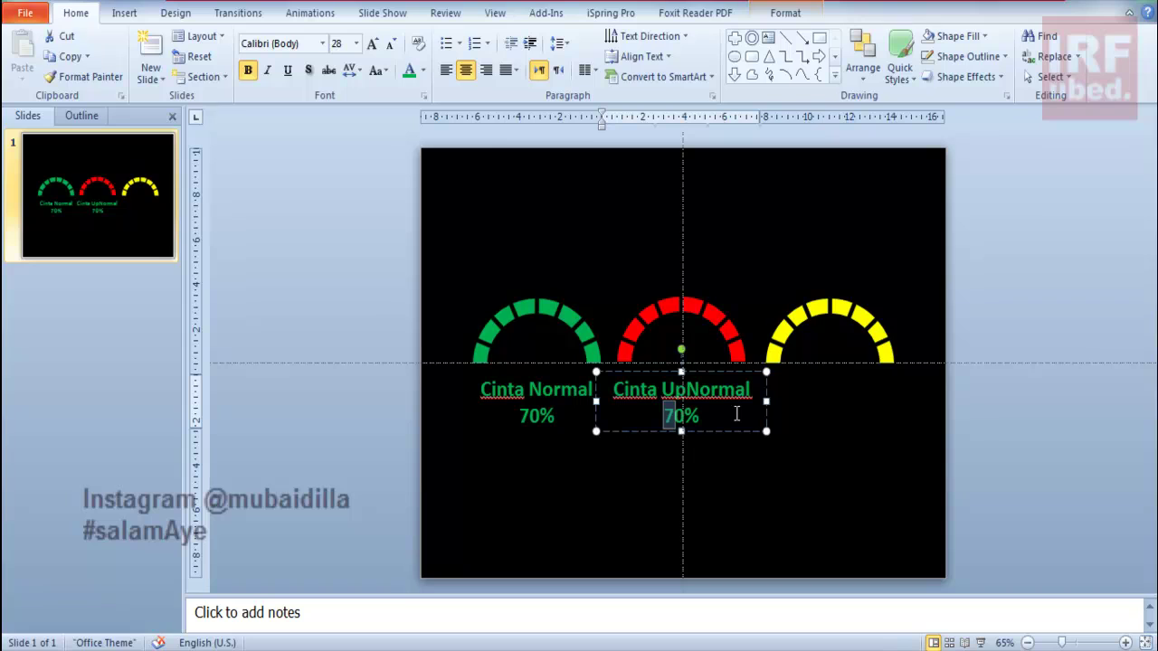
{"action": "type", "text": "9"}
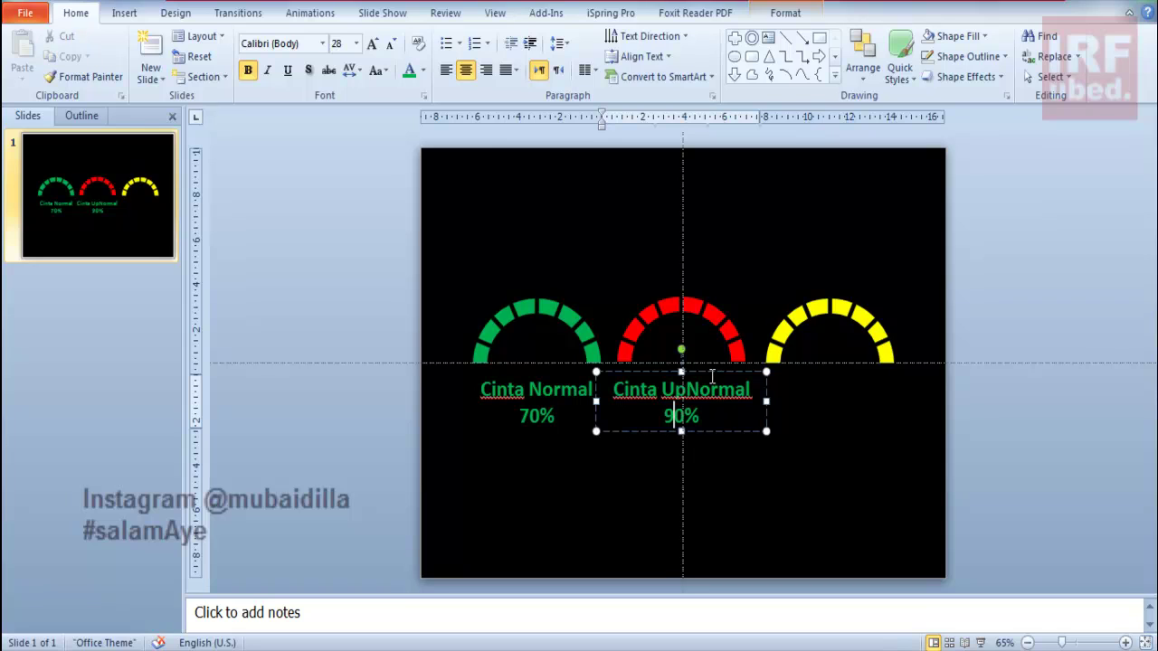
- Copy that label under the yellow arch and edit it to 'Cinta No Normal 40%'
{"action": "left_click_drag", "start_coordinate": [712, 372], "coordinate": [864, 366]}
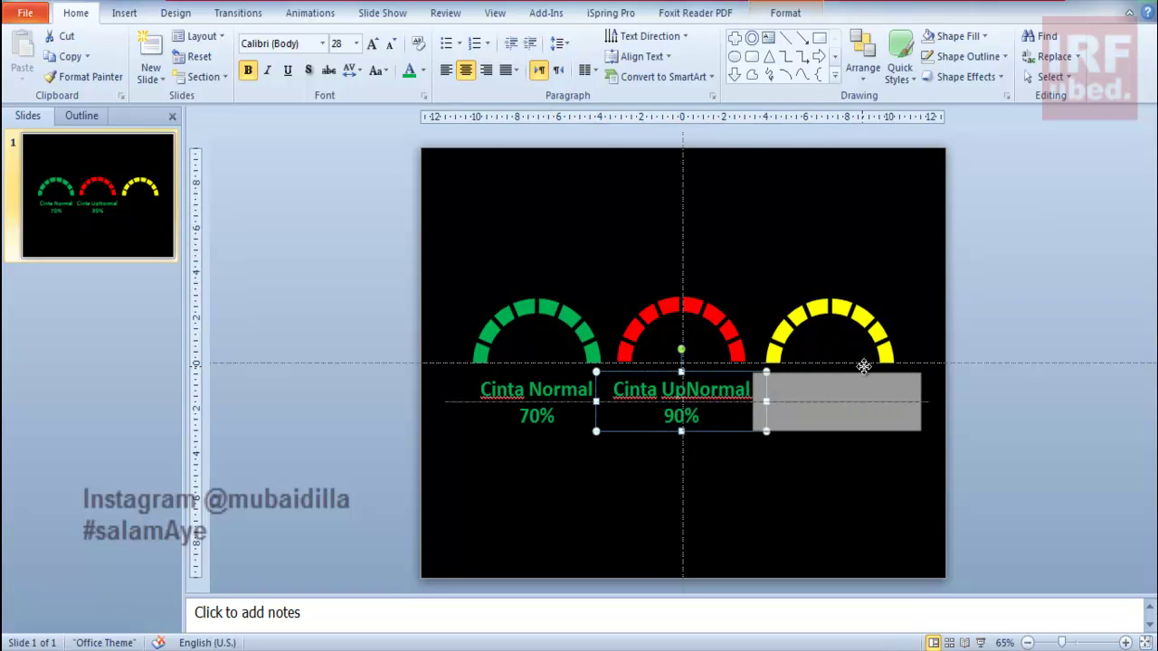
{"action": "left_click", "coordinate": [909, 404]}
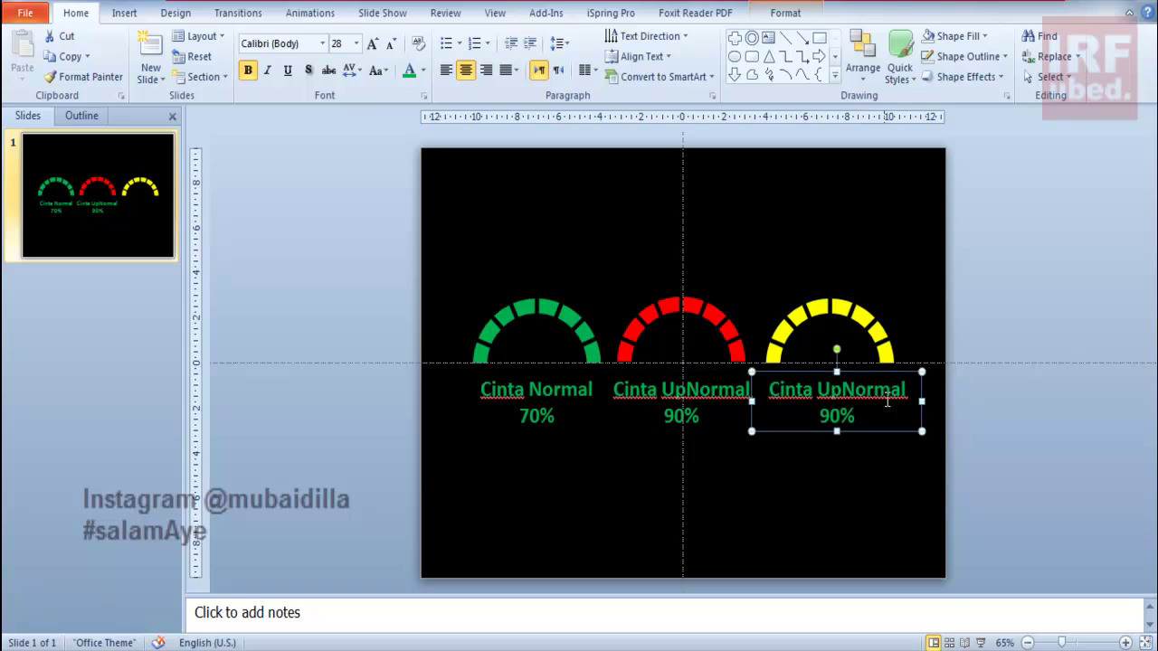
{"action": "left_click", "coordinate": [837, 387]}
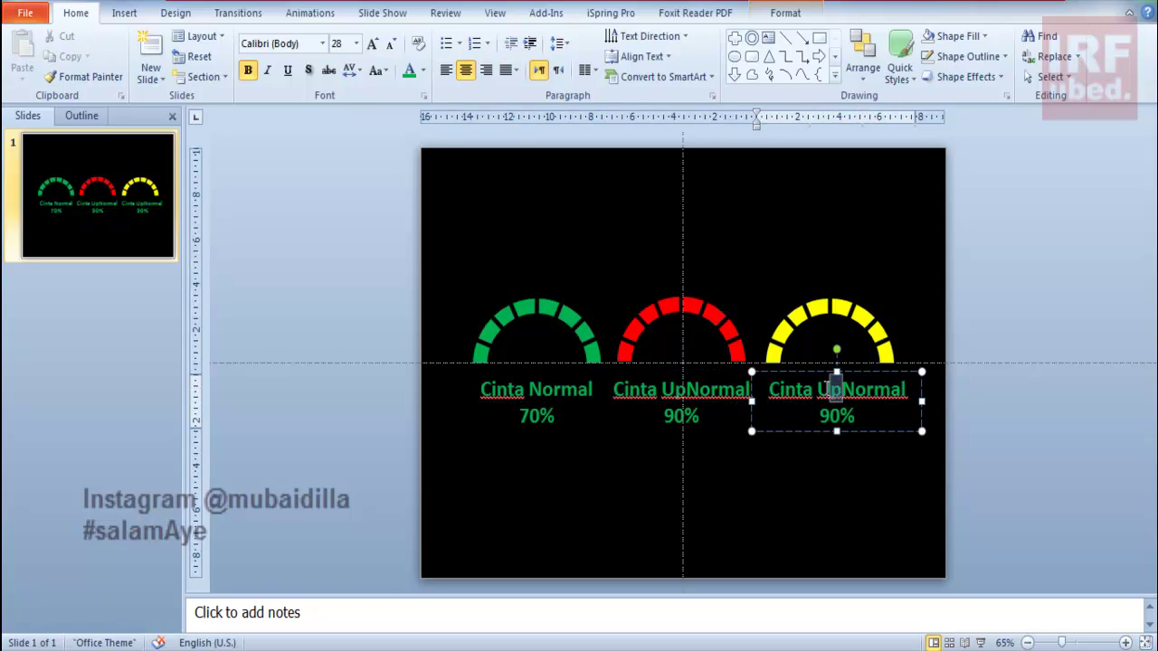
{"action": "left_click_drag", "start_coordinate": [838, 387], "coordinate": [819, 396]}
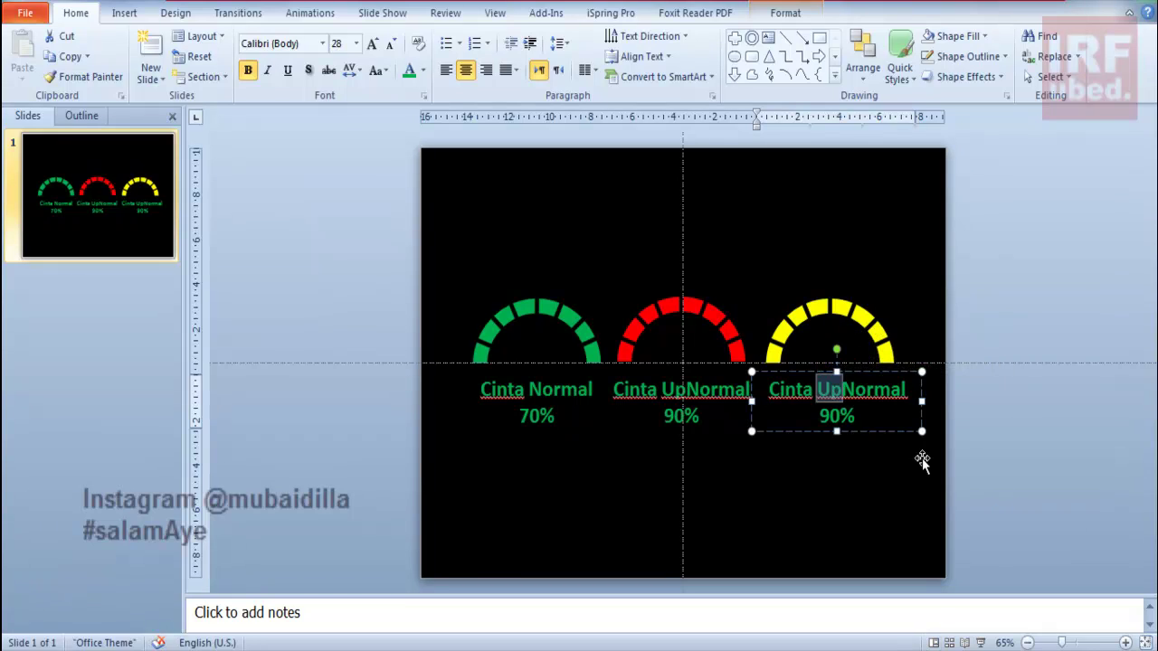
{"action": "type", "text": "N"}
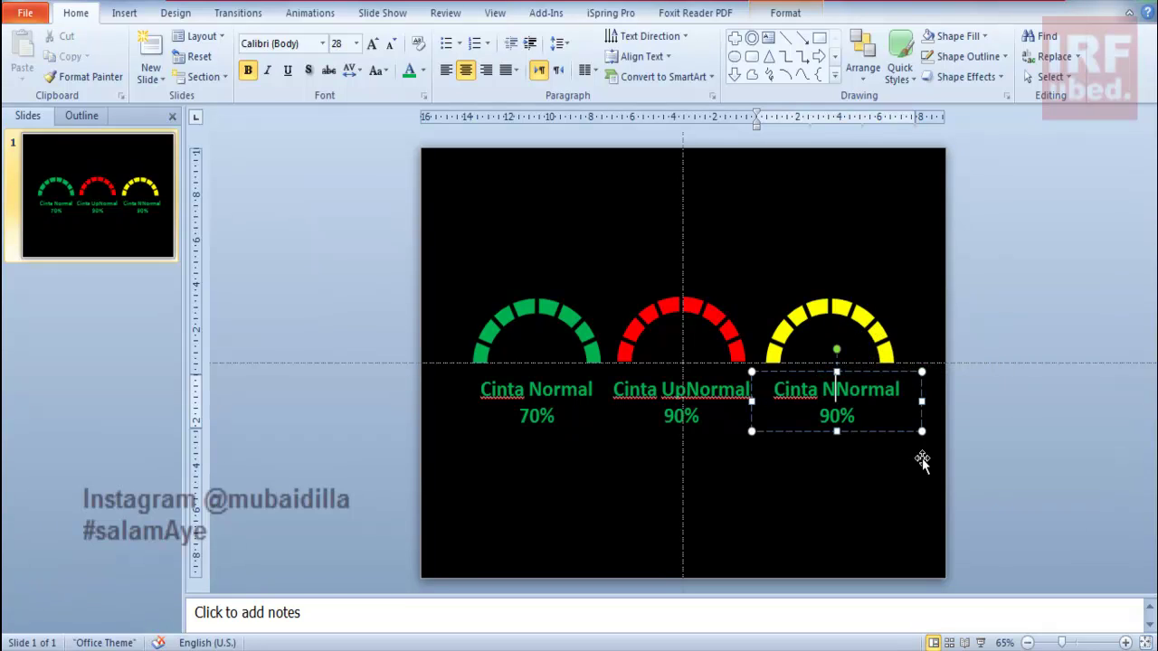
{"action": "type", "text": "o"}
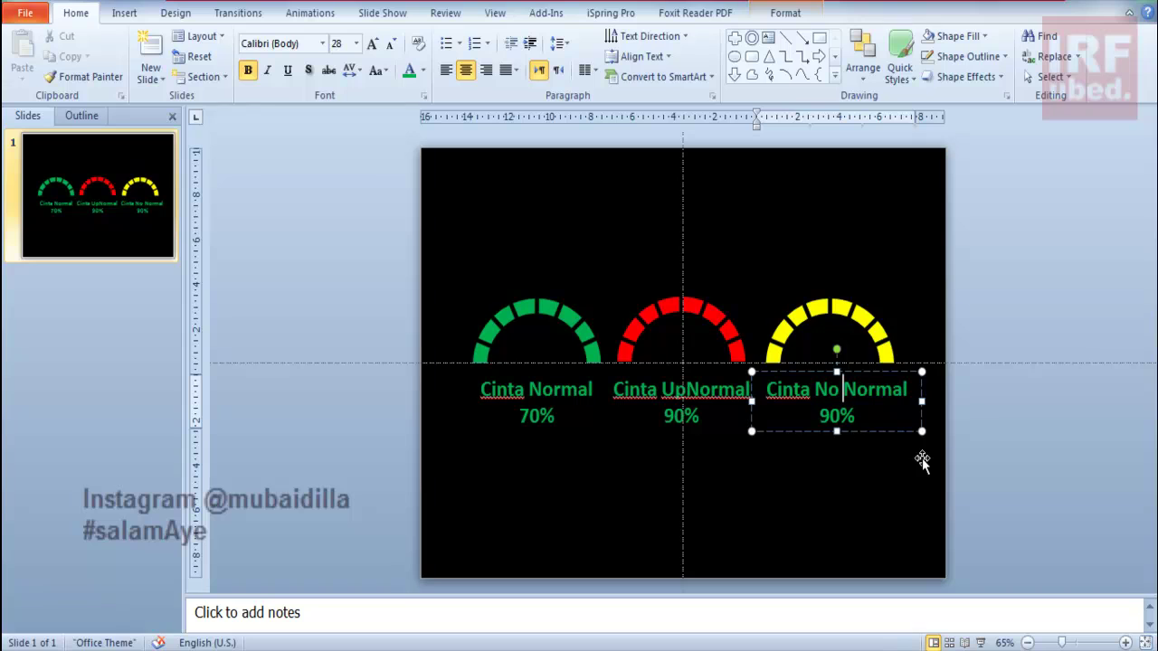
{"action": "key", "text": "shift+Left"}
{"action": "type", "text": "4"}
- Colour the middle label's text red and the third label's text yellow
{"action": "left_click", "coordinate": [1076, 317]}
{"action": "left_click", "coordinate": [650, 398]}
{"action": "left_click", "coordinate": [649, 398]}
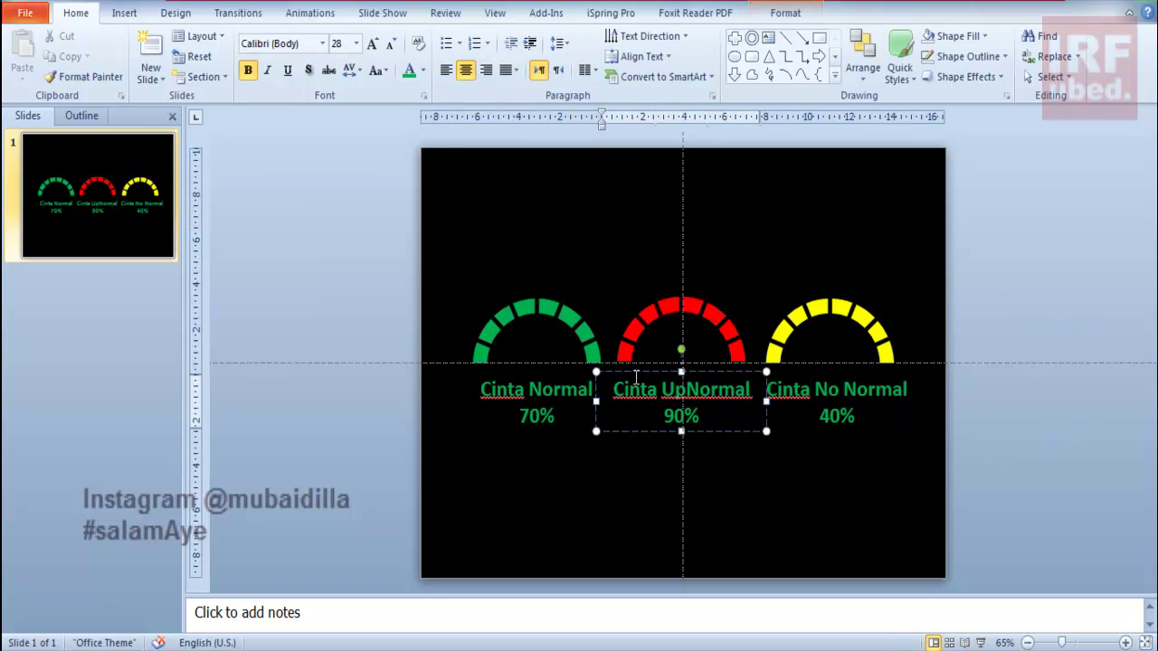
{"action": "left_click", "coordinate": [632, 374]}
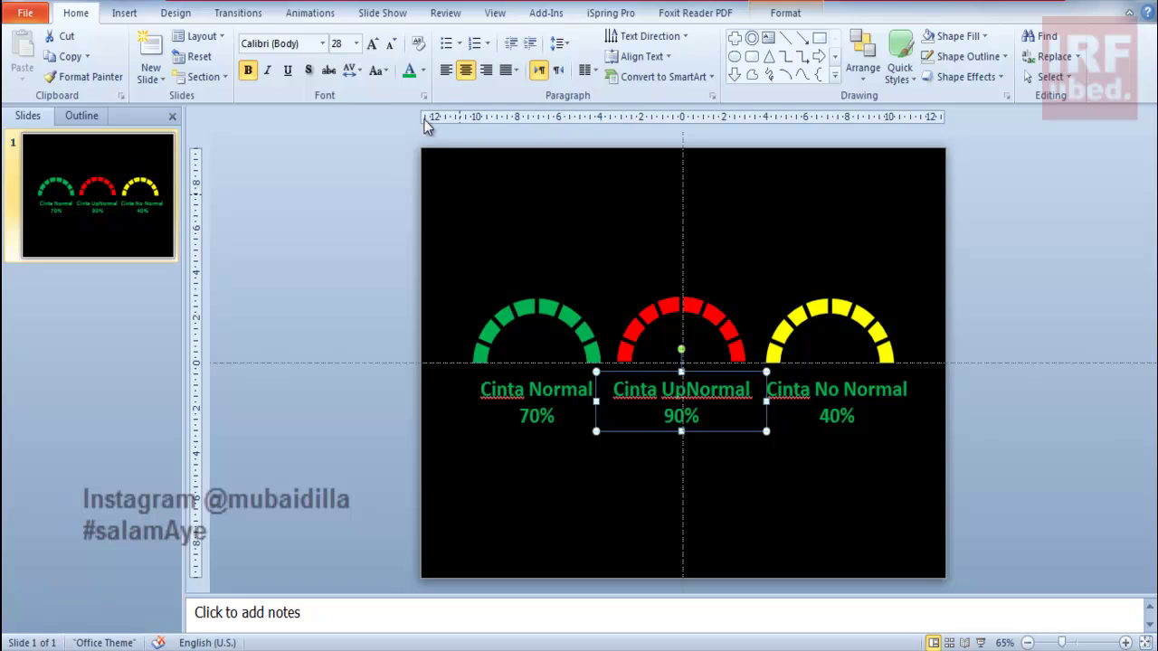
{"action": "left_click", "coordinate": [423, 71]}
{"action": "left_click", "coordinate": [407, 204]}
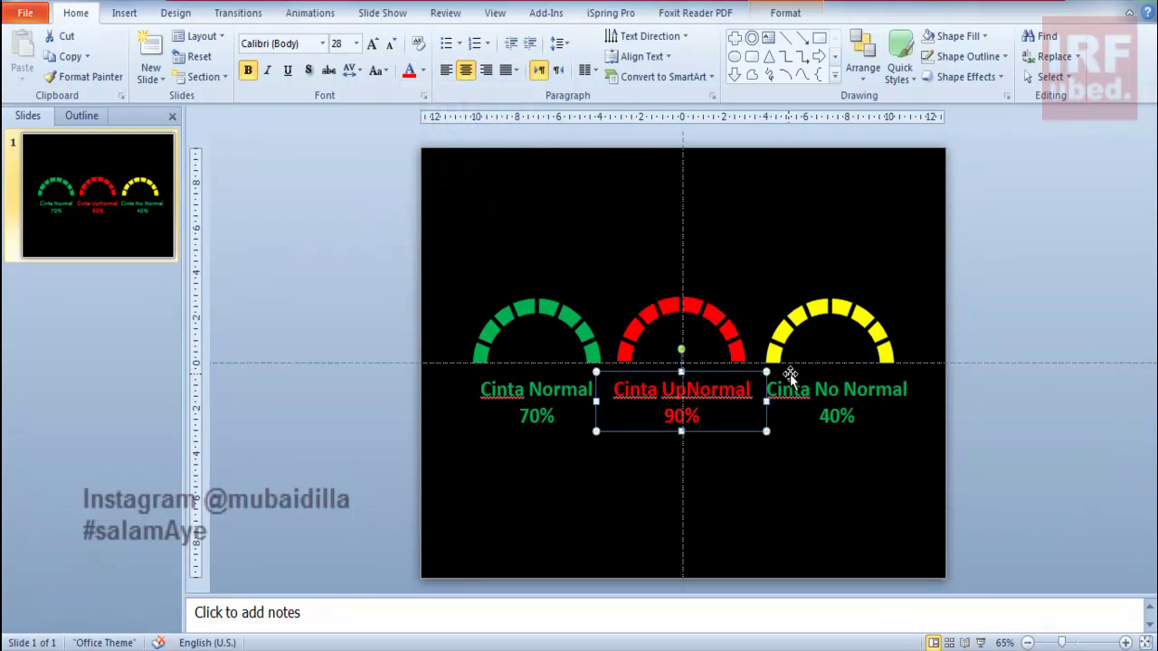
{"action": "left_click", "coordinate": [794, 389]}
{"action": "left_click", "coordinate": [783, 372]}
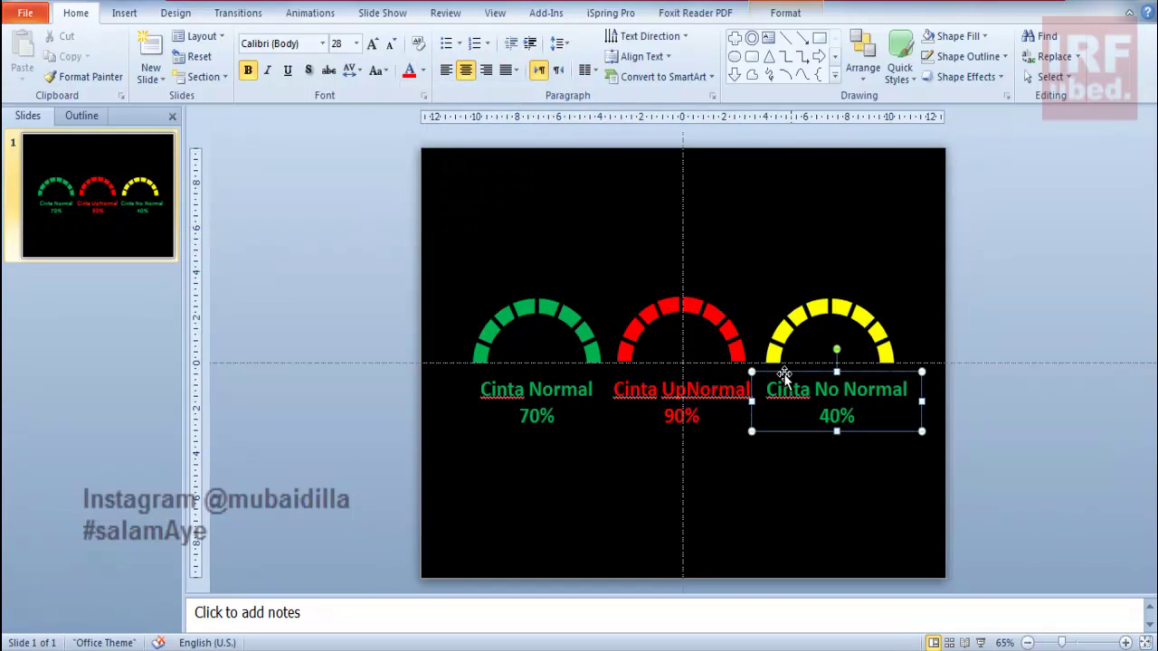
{"action": "left_click", "coordinate": [424, 71]}
{"action": "left_click", "coordinate": [454, 207]}
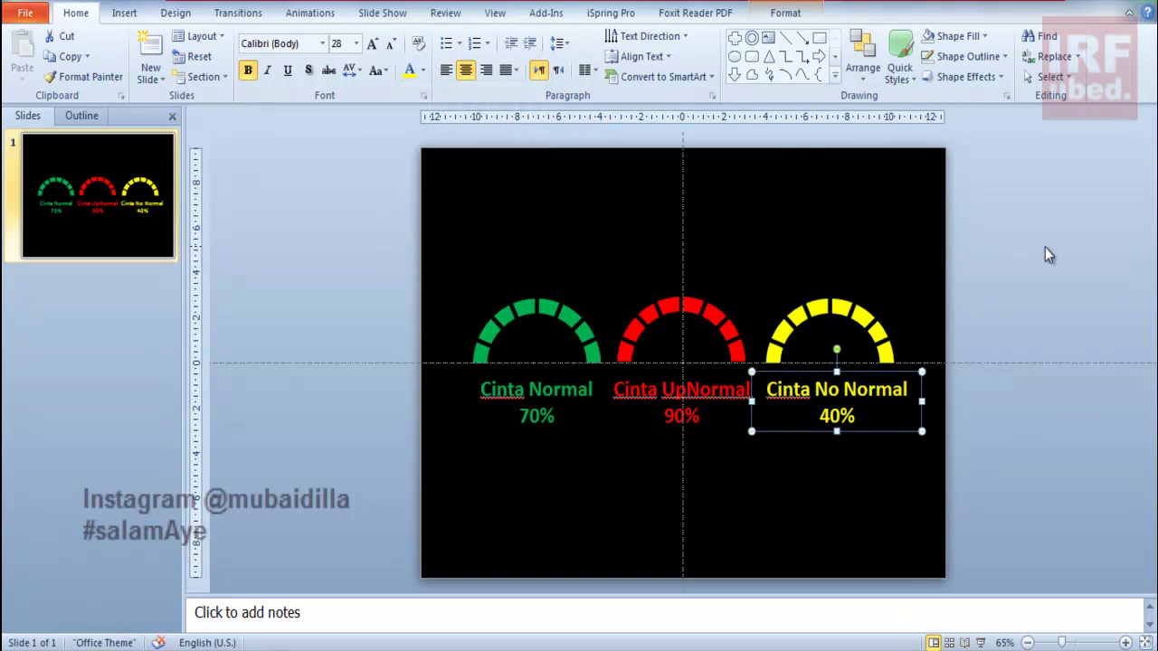
{"action": "left_click", "coordinate": [1045, 248]}
- Present the slide with its three captioned arches (70%, 90%, 40%) as a full-screen show
{"action": "left_click", "coordinate": [981, 643]}
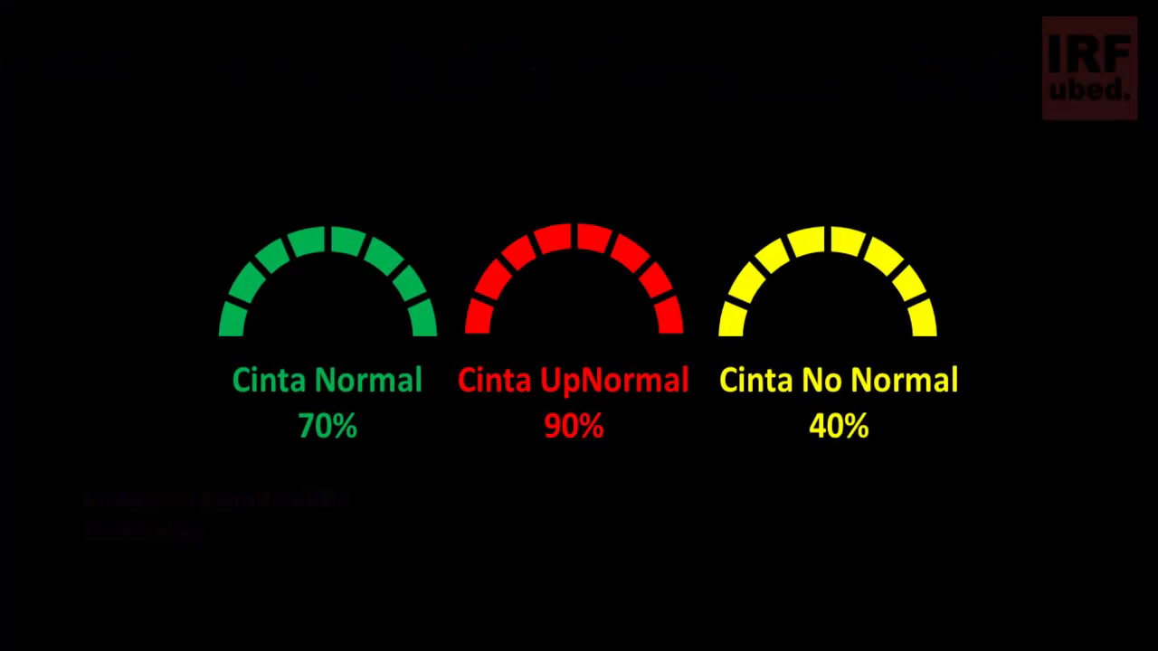